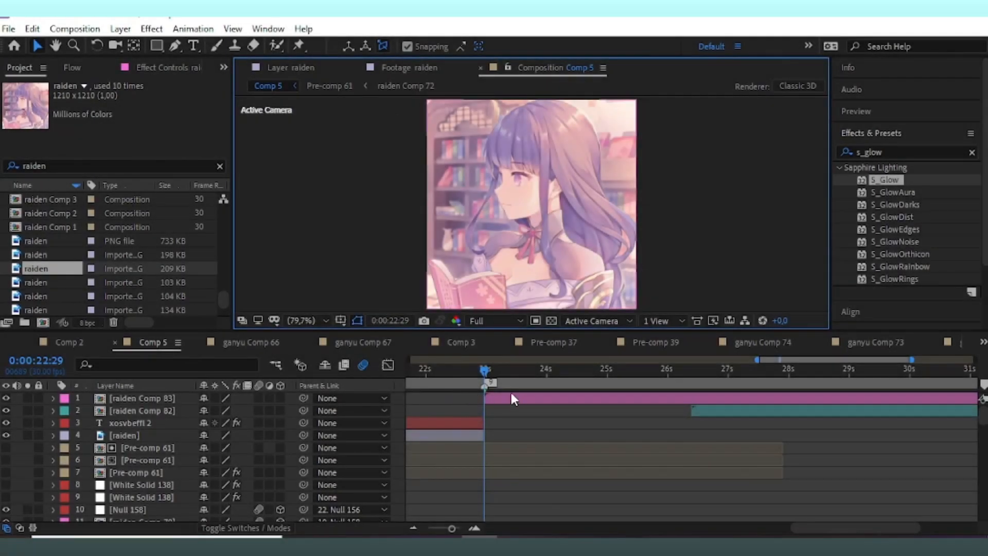
Step: Animate the horizontal scale of raiden Comp 83 alone, from 100% at 0:00:22:29 to 494% at 0:00:24:00
drag(757, 360, 766, 360)
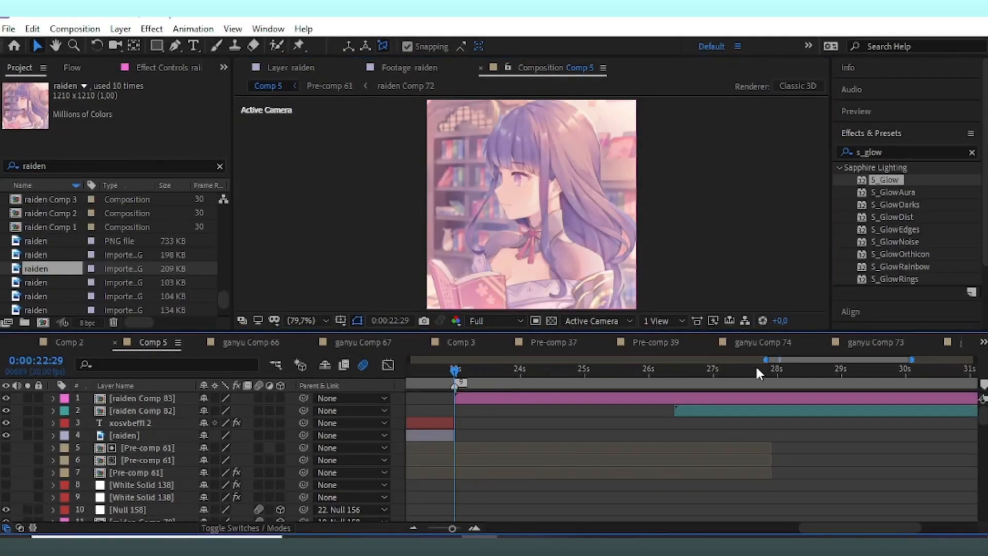
click(495, 398)
key(s)
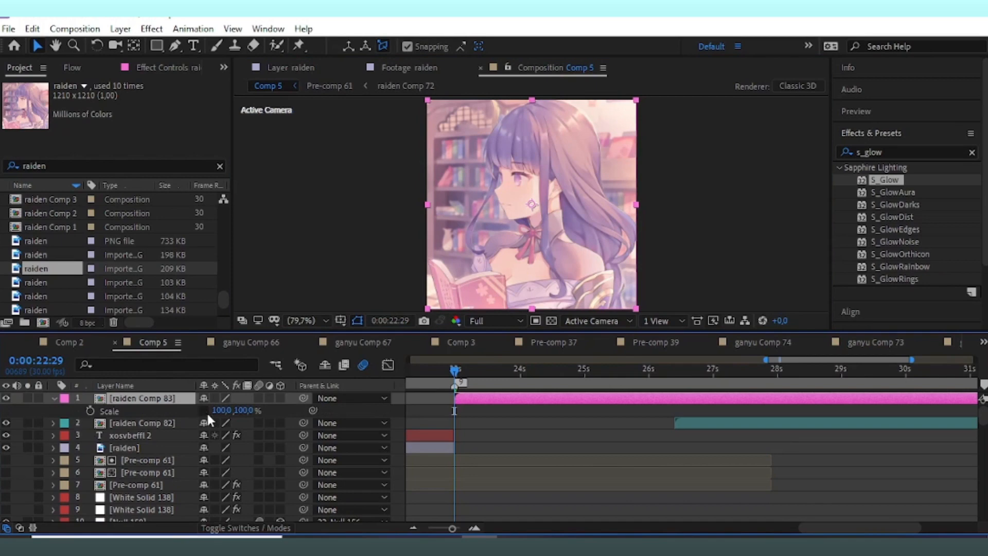
click(92, 410)
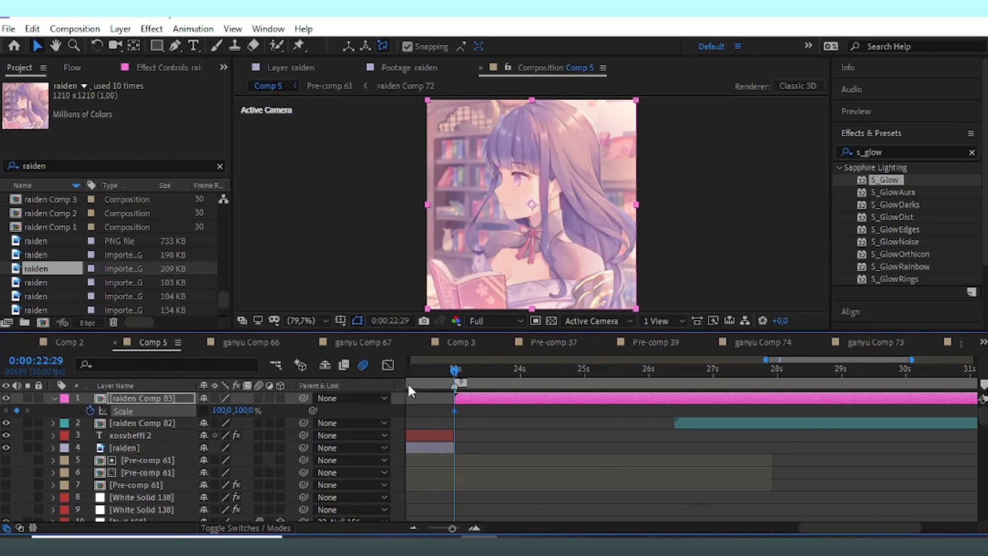
drag(454, 382, 521, 456)
click(396, 416)
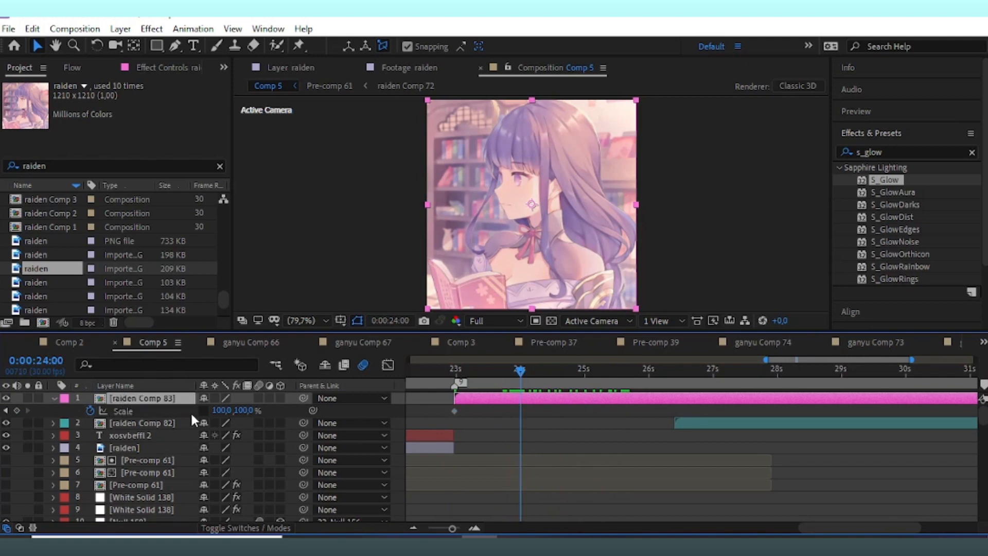
drag(221, 410, 426, 412)
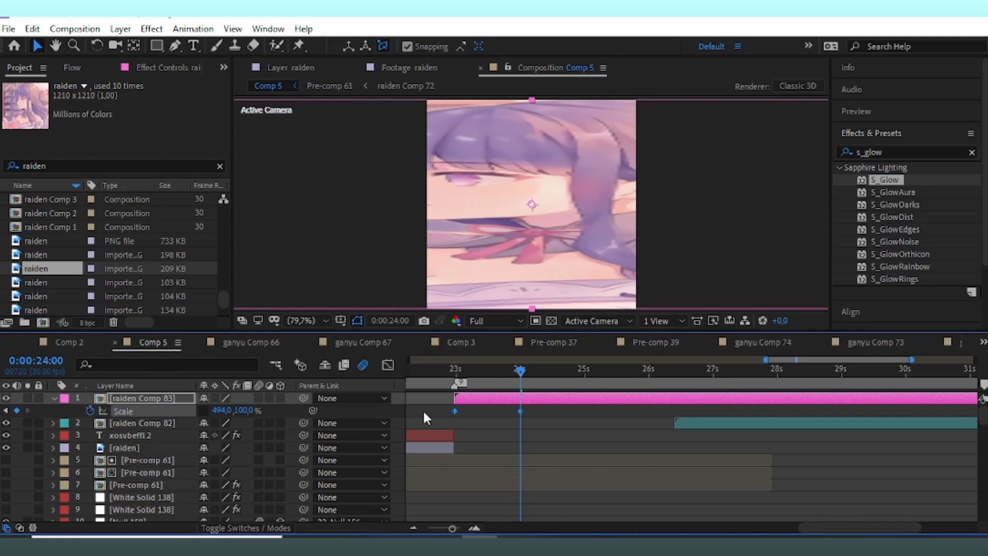
Step: Easy-ease raiden Comp 83's scale keyframes, reshape the value curve to rise steeply just before 0:00:24:00, and preview the stretch
key(F9)
click(388, 365)
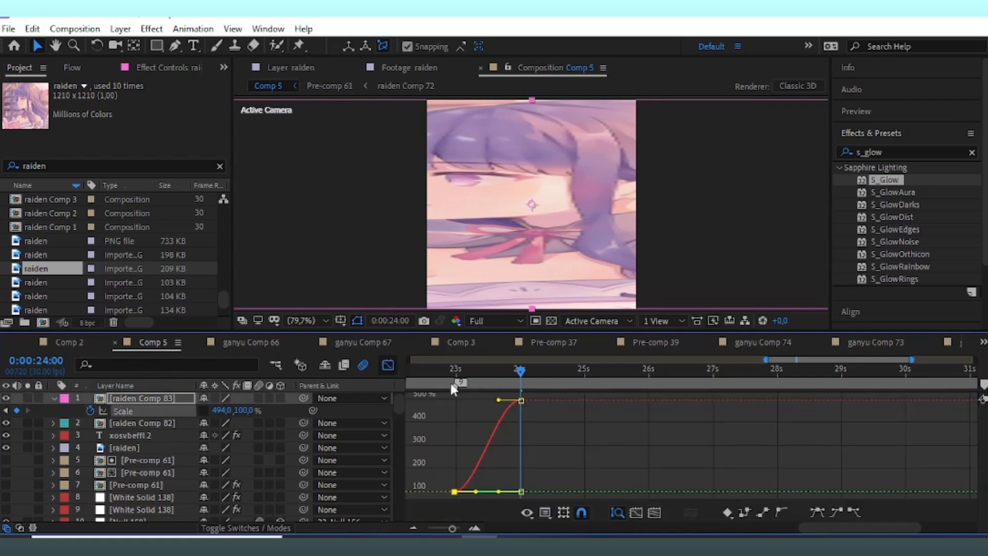
drag(499, 401, 523, 490)
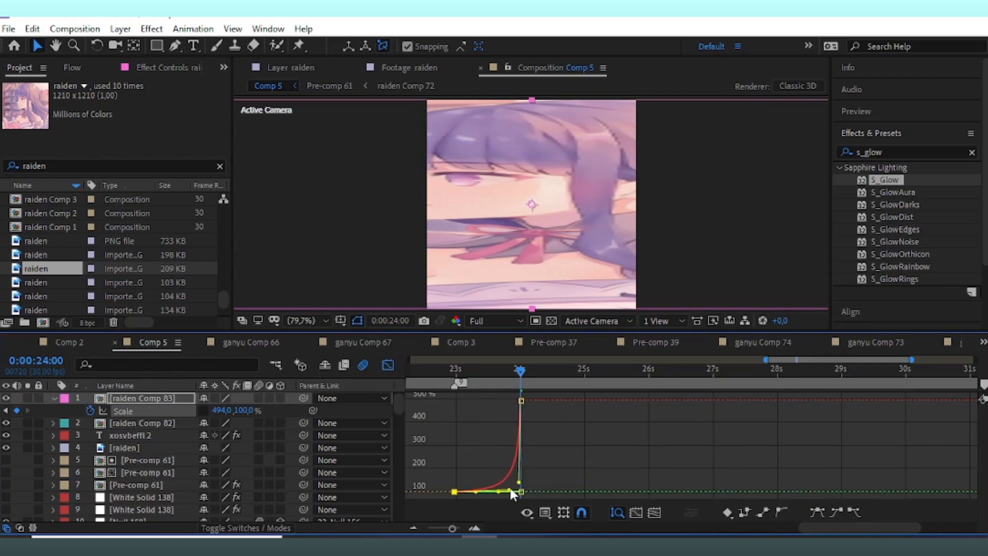
drag(511, 375, 459, 404)
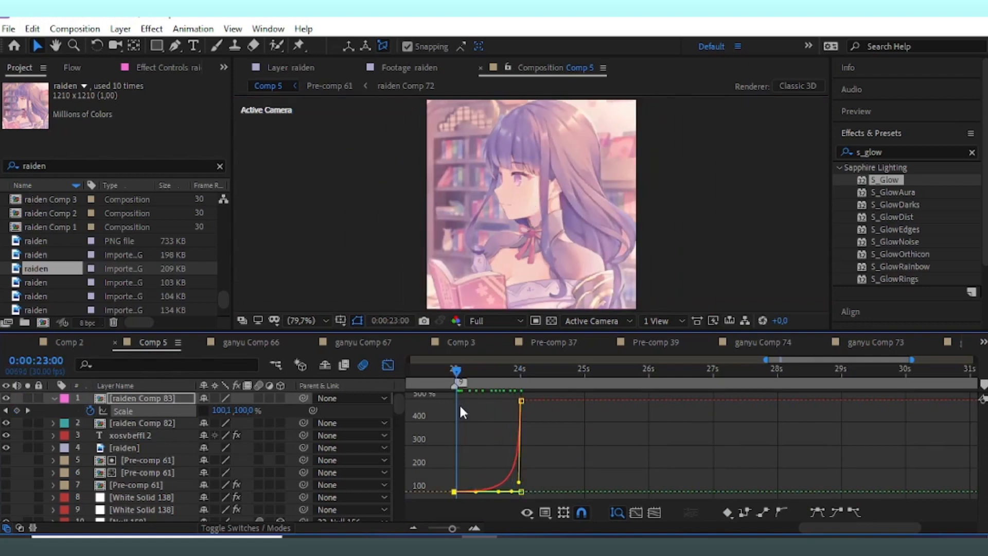
key(space)
key(space)
click(388, 365)
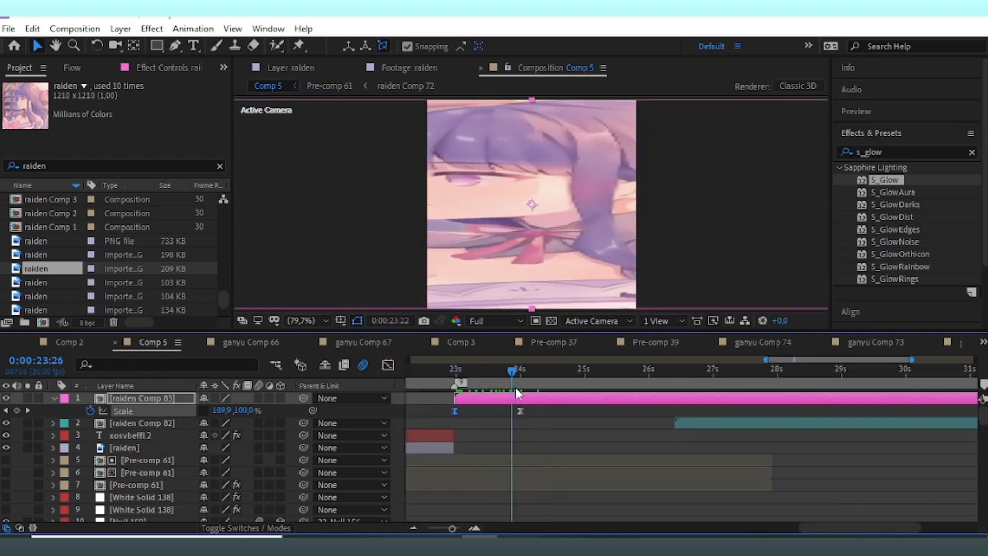
Step: Split raiden Comp 83 at 0:00:24:00 and delete the part after it
key(k)
drag(523, 370, 520, 370)
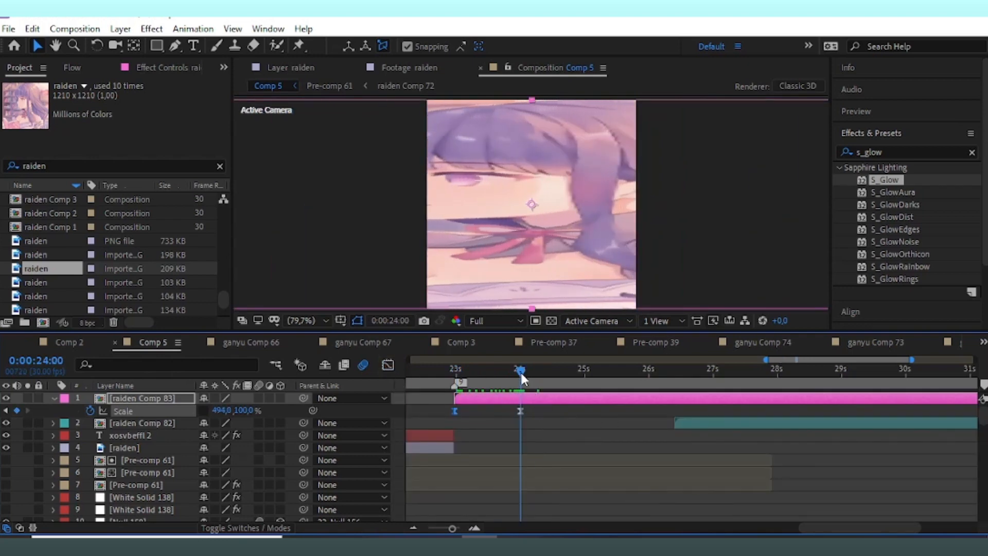
click(526, 401)
key(ctrl+shift+d)
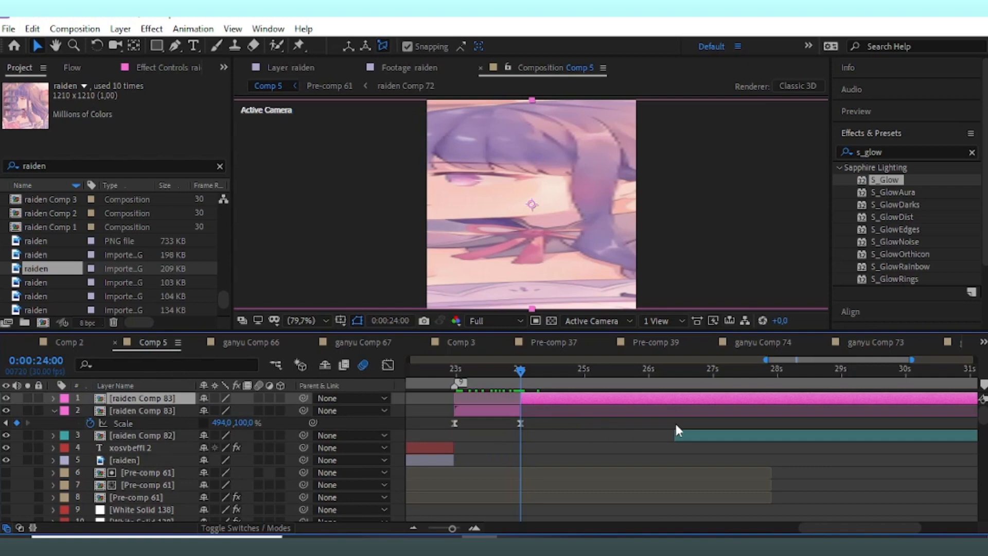
key(Delete)
Step: Move raiden Comp 82 to start at 0:00:24:00 and stack it above raiden Comp 83
drag(693, 423, 536, 425)
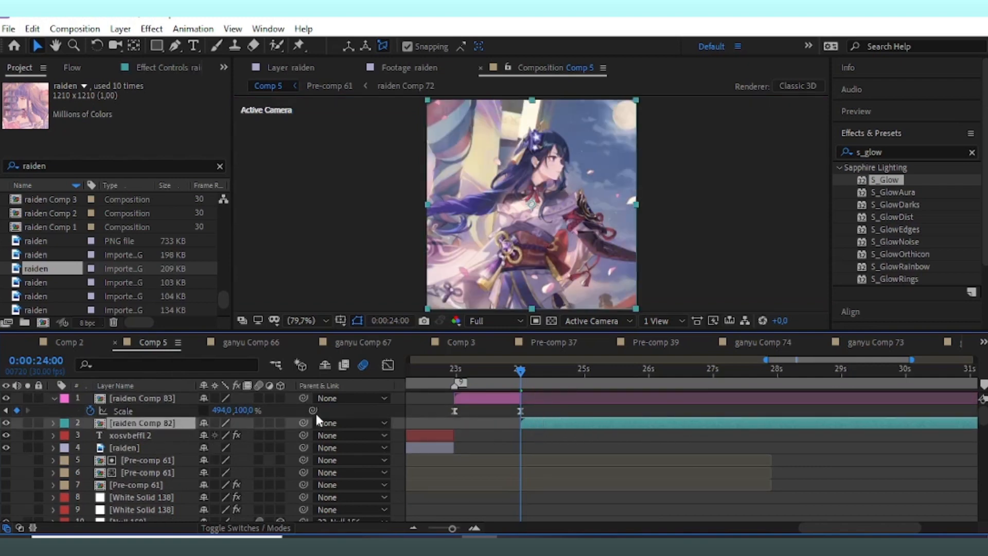
drag(175, 422, 175, 393)
Step: Animate the horizontal scale of raiden Comp 82 alone, from 0% at 0:00:24:00 to 100% at 0:00:25:00
key(s)
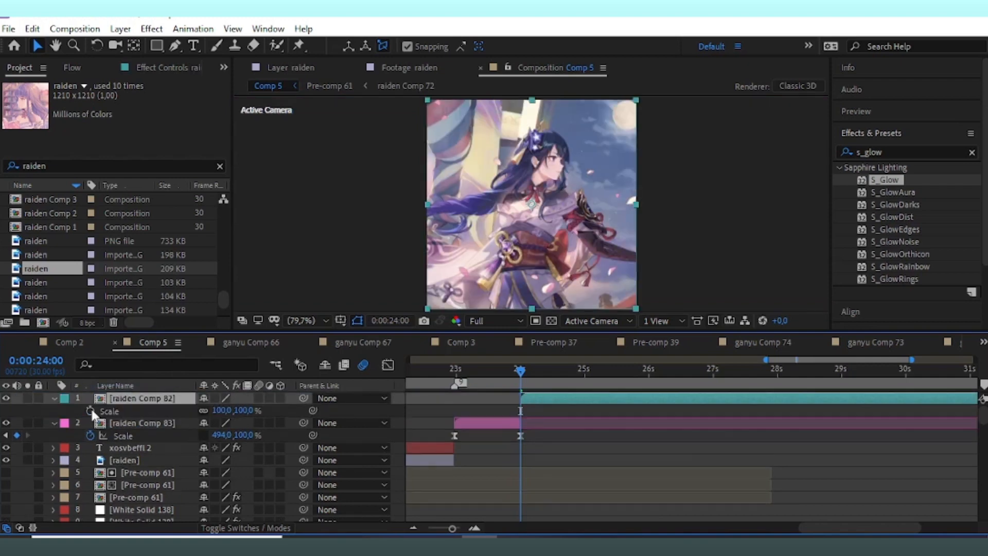
click(91, 411)
click(205, 410)
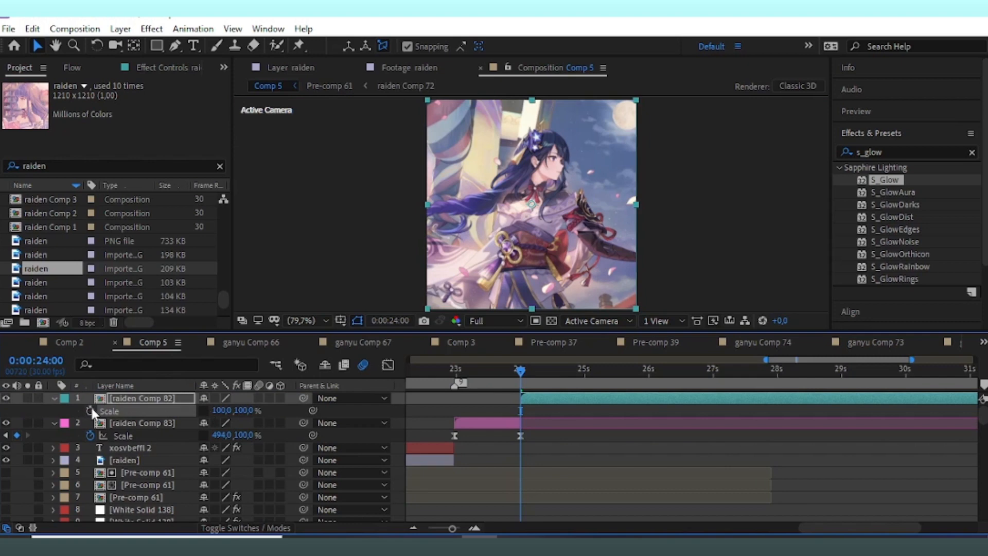
drag(551, 420, 581, 426)
drag(914, 359, 839, 358)
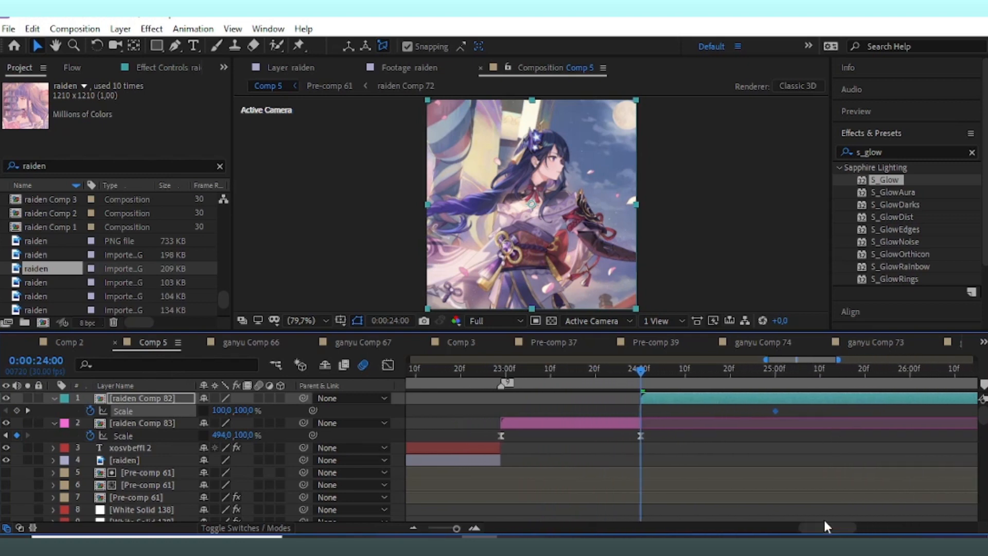
scroll(825, 523, right, 2)
drag(222, 411, 201, 427)
click(219, 410)
text(0)
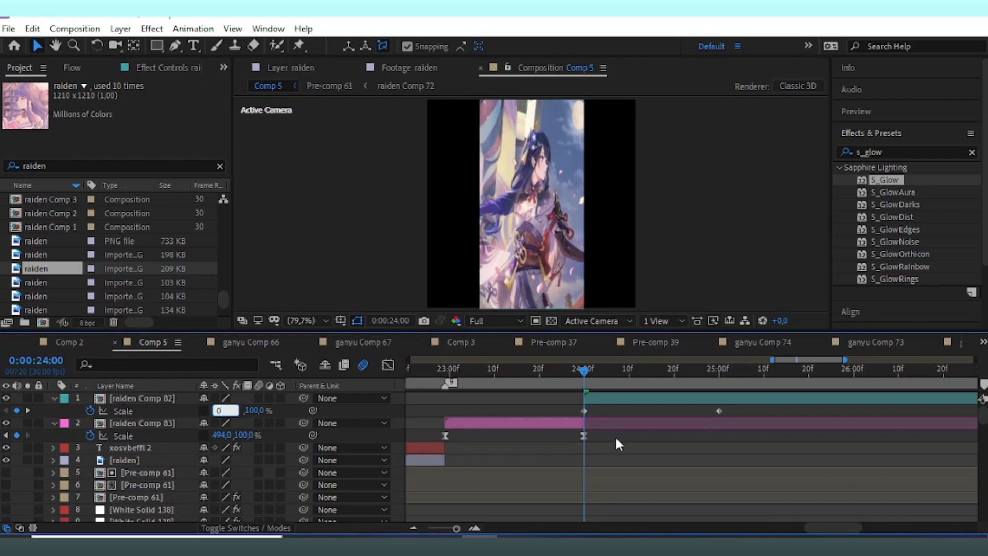
key(Return)
Step: Easy-ease raiden Comp 82's scale keyframes, reshape the value curve to rise steeply after 0:00:24:00 and level off, and preview the transition
drag(737, 409, 561, 407)
key(F9)
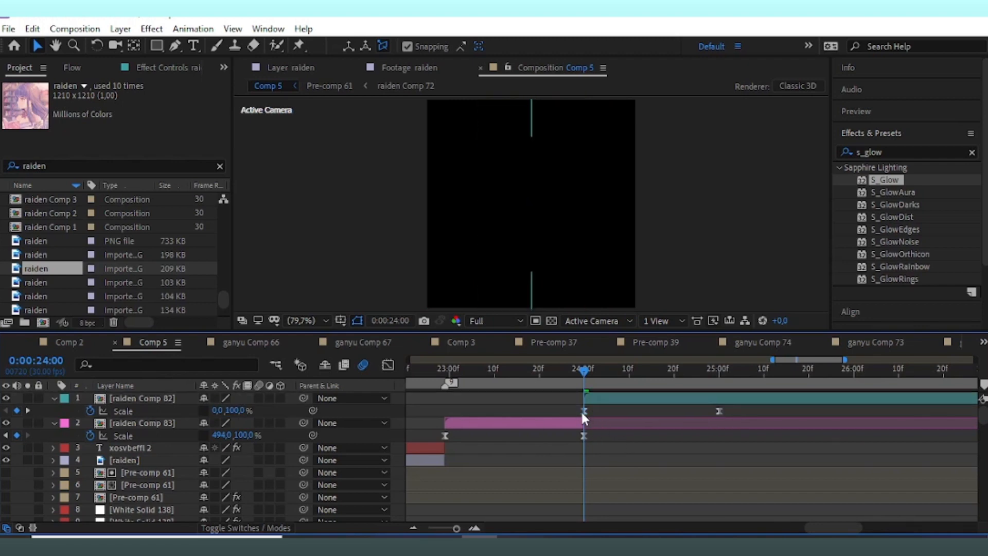
click(388, 365)
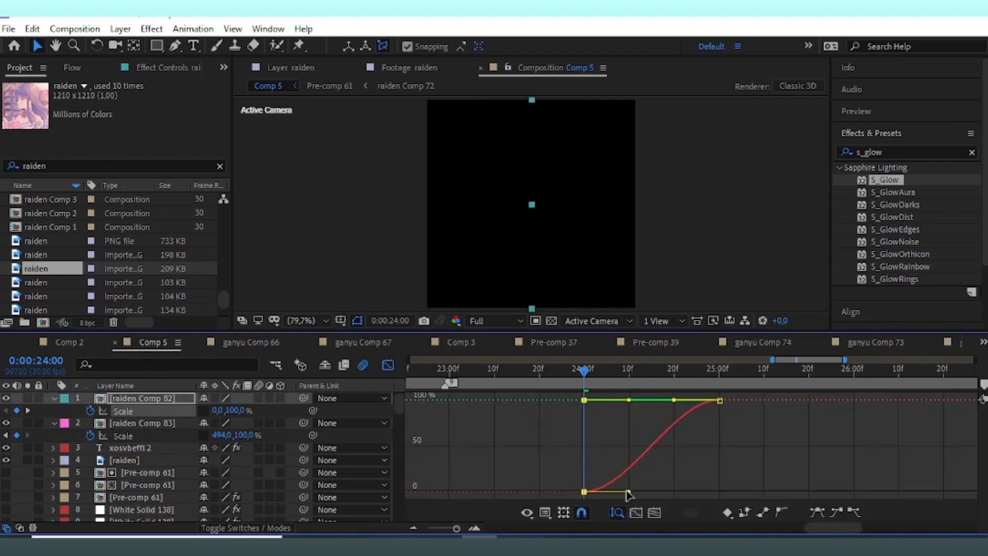
drag(628, 494, 571, 421)
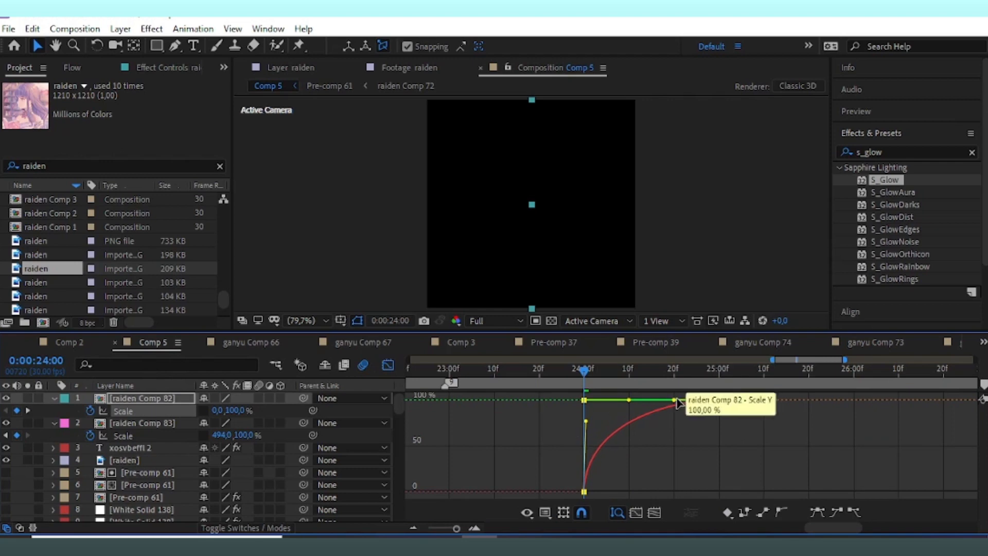
drag(675, 400, 568, 415)
click(586, 423)
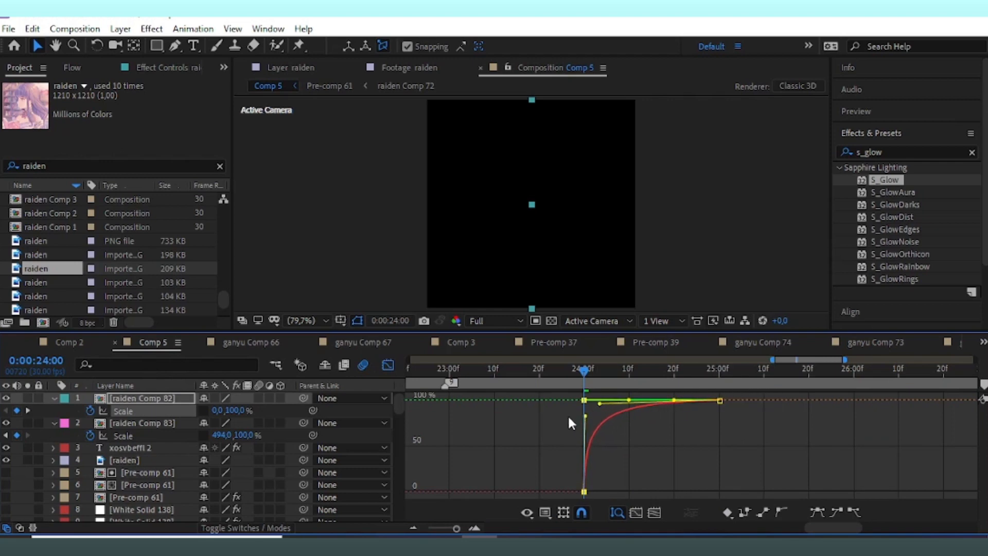
drag(559, 372, 440, 401)
key(space)
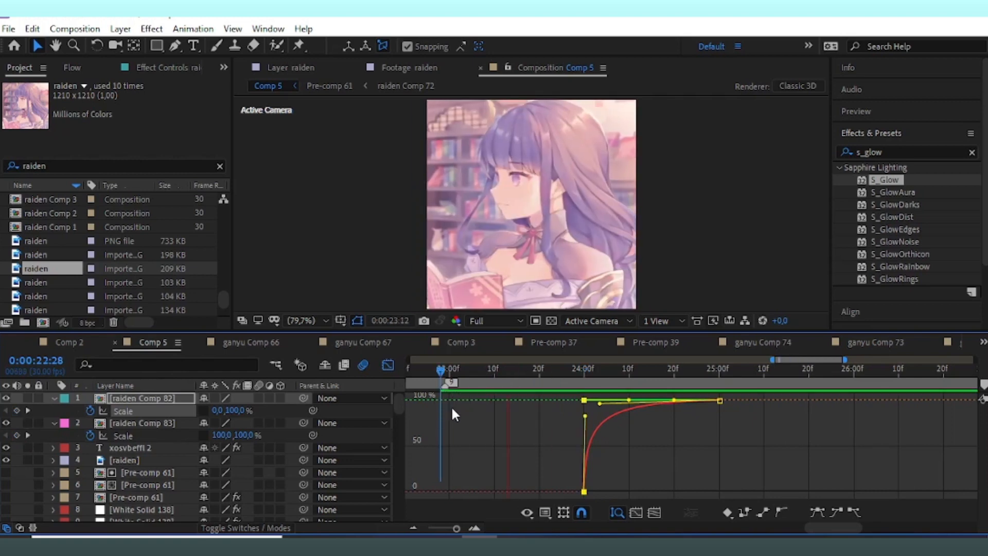
key(space)
click(388, 365)
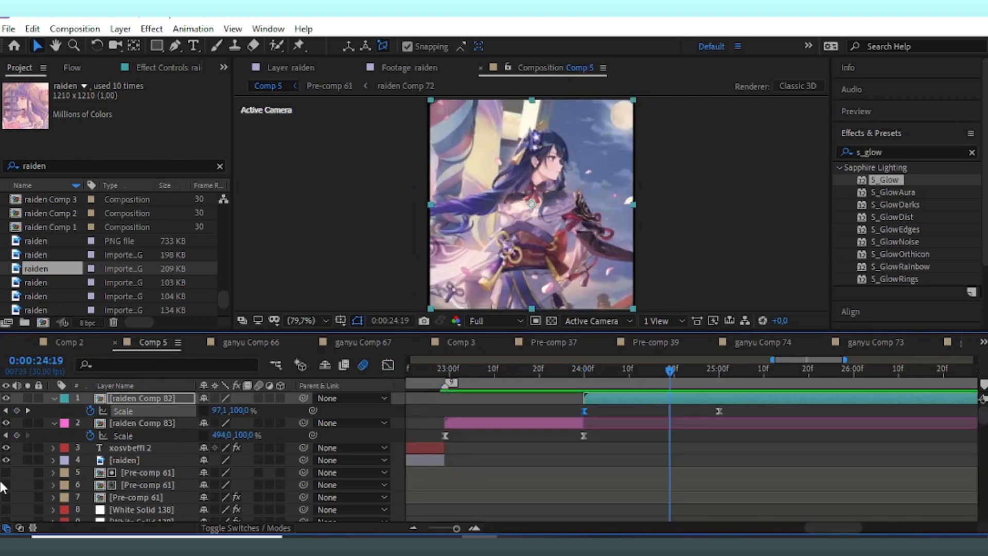
Step: Hide the xosvbeffl 2 text layer and the [raiden] image layer, return to 0:00:22:29, and save the project
drag(6, 448, 6, 460)
drag(458, 375, 446, 400)
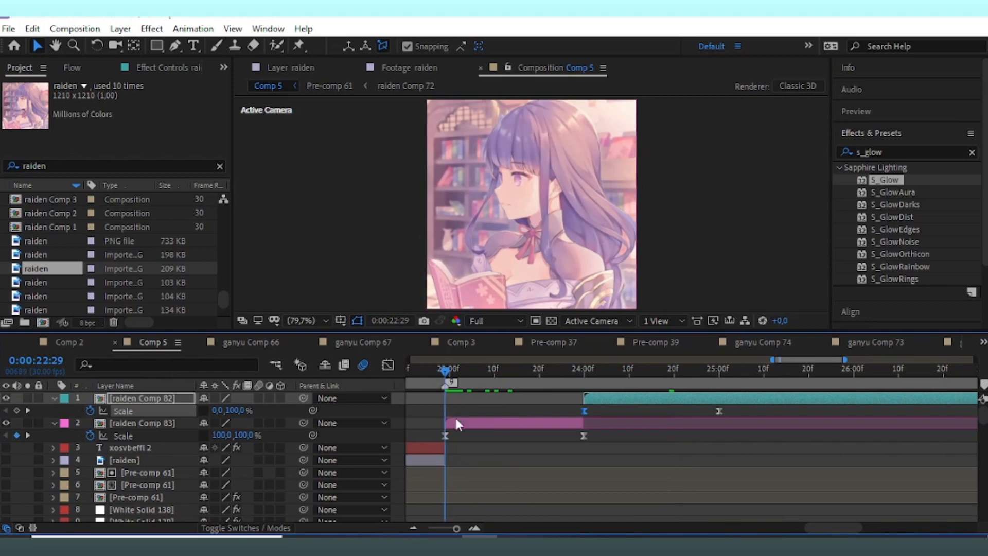
click(464, 432)
click(466, 428)
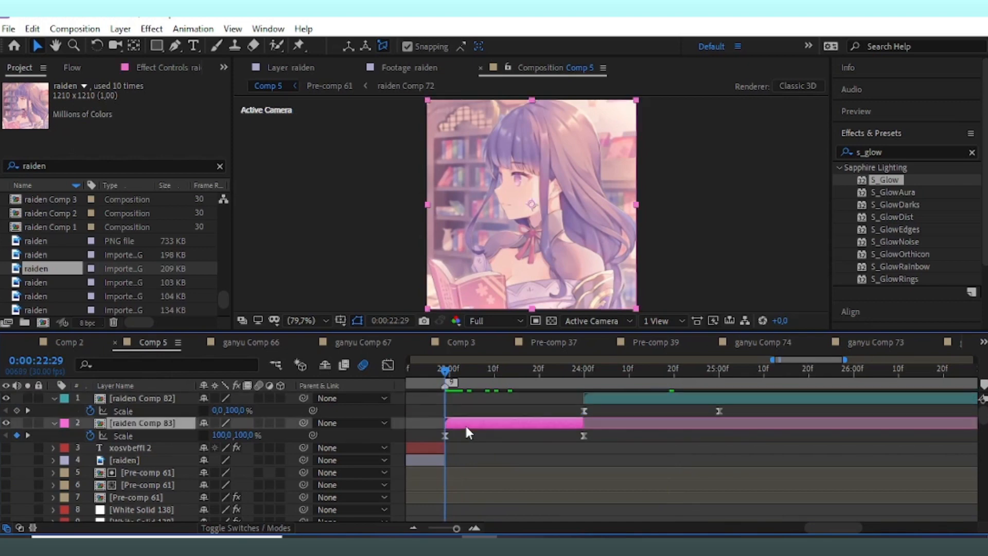
key(ctrl+s)
click(515, 474)
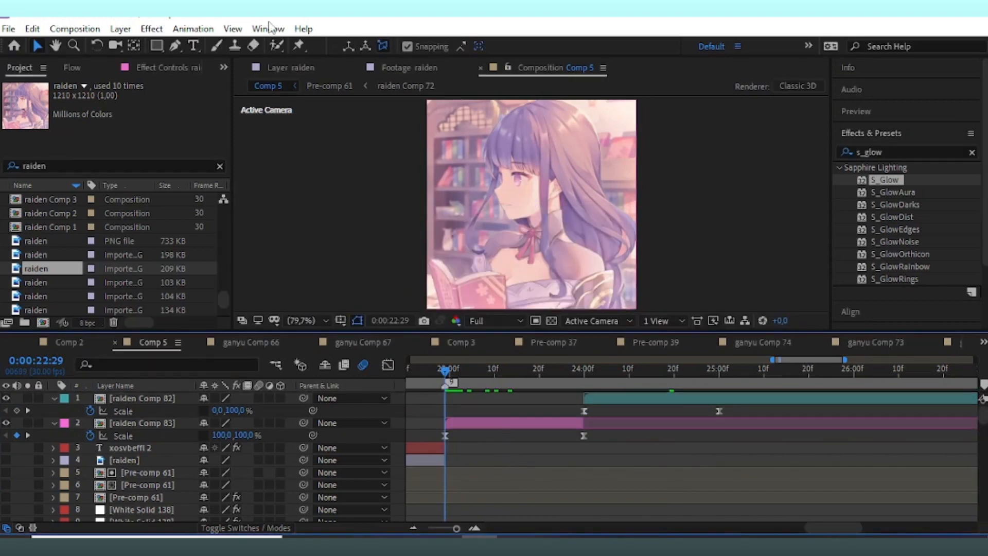
Step: Create a new solid layer in a light lavender-blue custom colour above the raiden comps
click(120, 29)
mouse_move(139, 44)
click(367, 60)
click(304, 337)
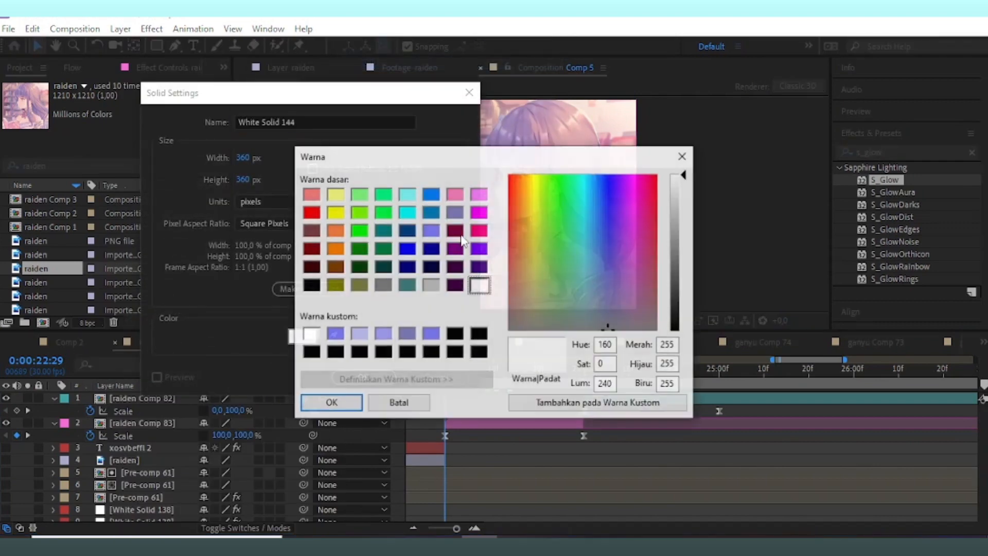
click(432, 230)
click(359, 334)
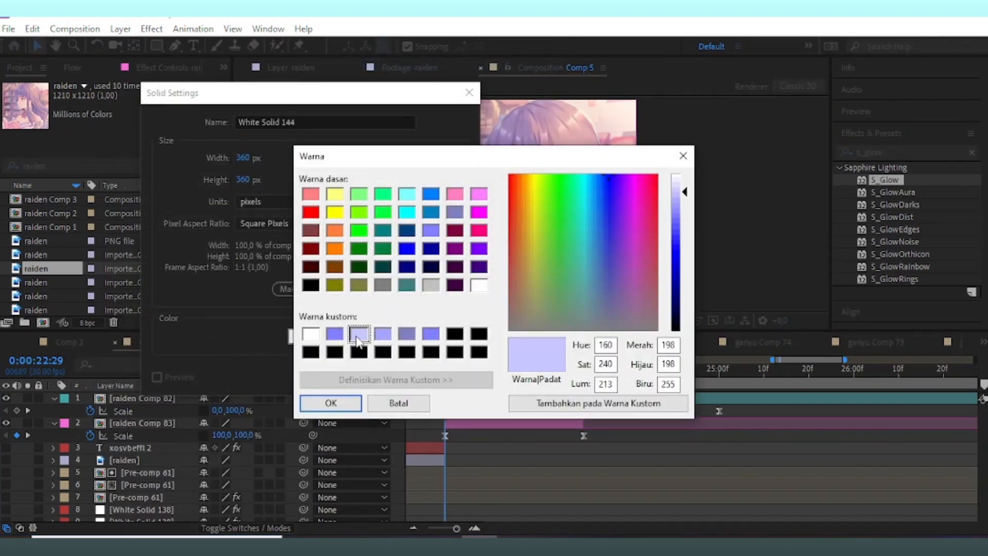
click(334, 335)
click(344, 406)
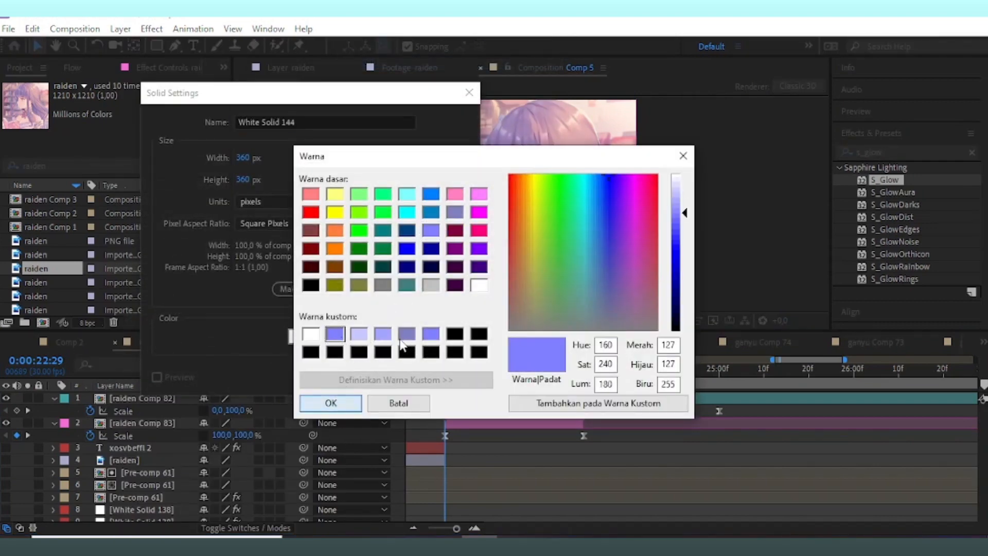
click(401, 341)
click(331, 403)
click(361, 378)
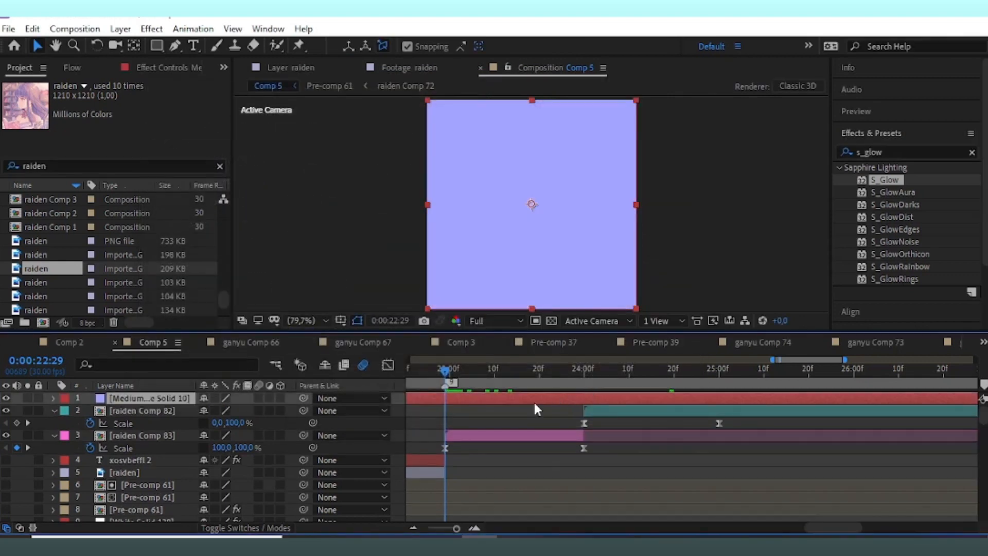
Step: Trim the lavender-blue solid to start at 0:00:22:29 and split it at 0:00:24:00
key(ctrl+shift+d)
click(456, 410)
click(438, 410)
key(Delete)
click(462, 398)
drag(508, 371, 444, 371)
key(k)
key(ctrl+shift+d)
Step: Animate the horizontal scale of the first solid segment from 0% at 0:00:22:29 to 100% at 0:00:24:00
click(481, 410)
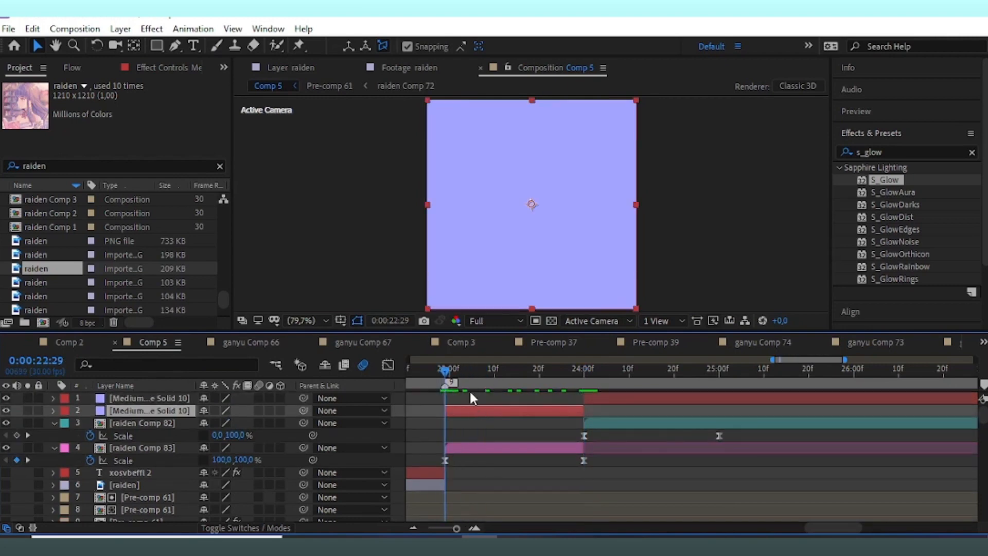
key(s)
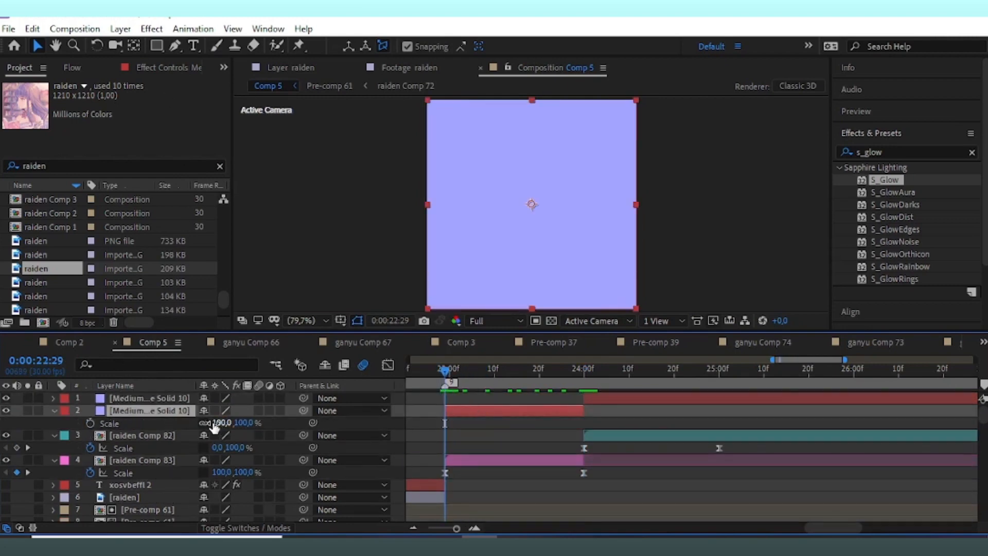
click(90, 422)
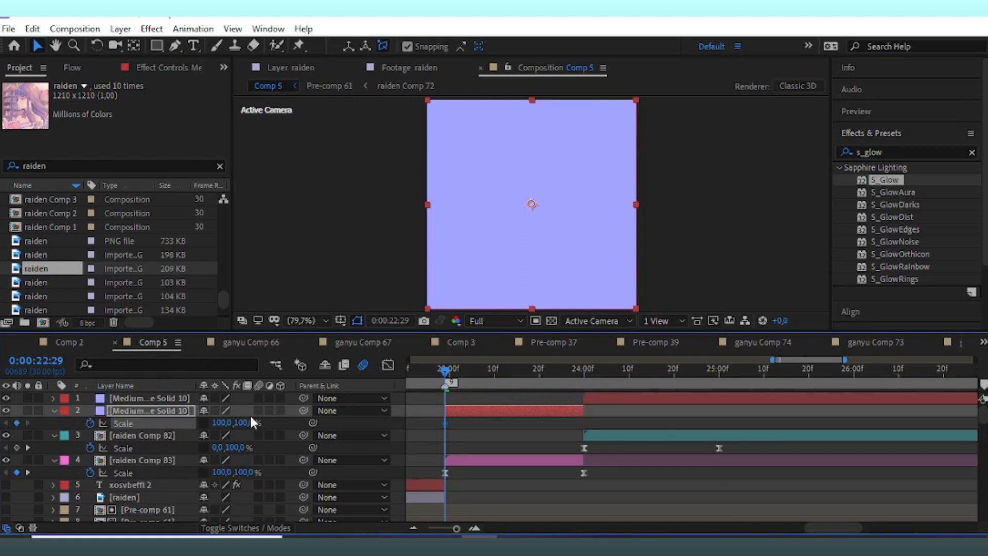
drag(447, 423, 566, 448)
drag(222, 423, 219, 423)
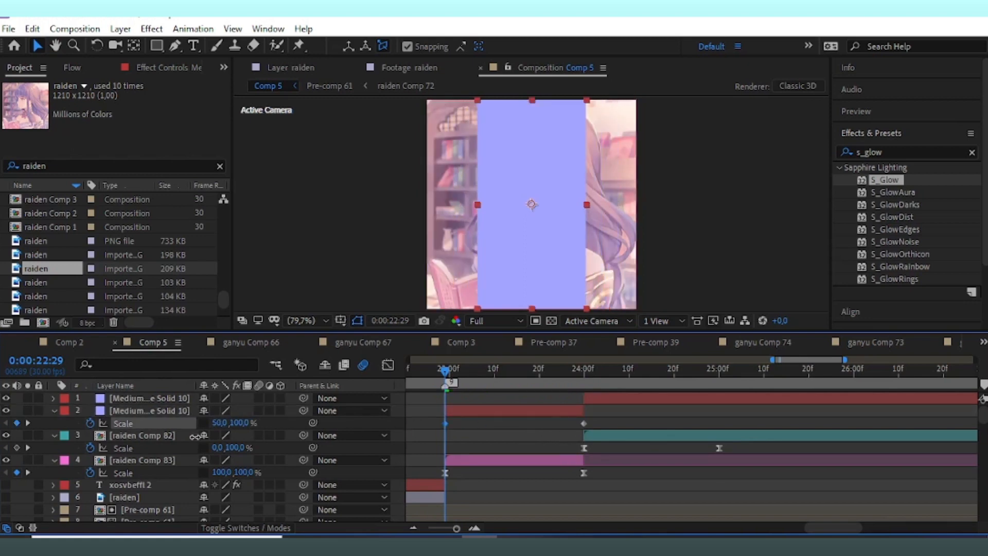
click(219, 423)
text(0)
key(Return)
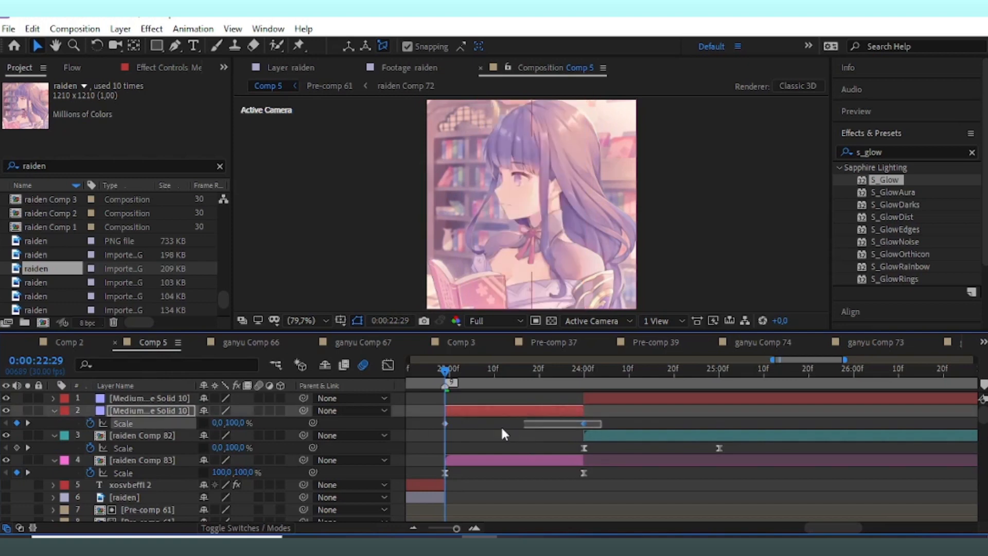
Step: Reshape the first solid segment's Scale curve so it starts very slowly and rises steeply just before 0:00:24:00, and preview it
click(388, 365)
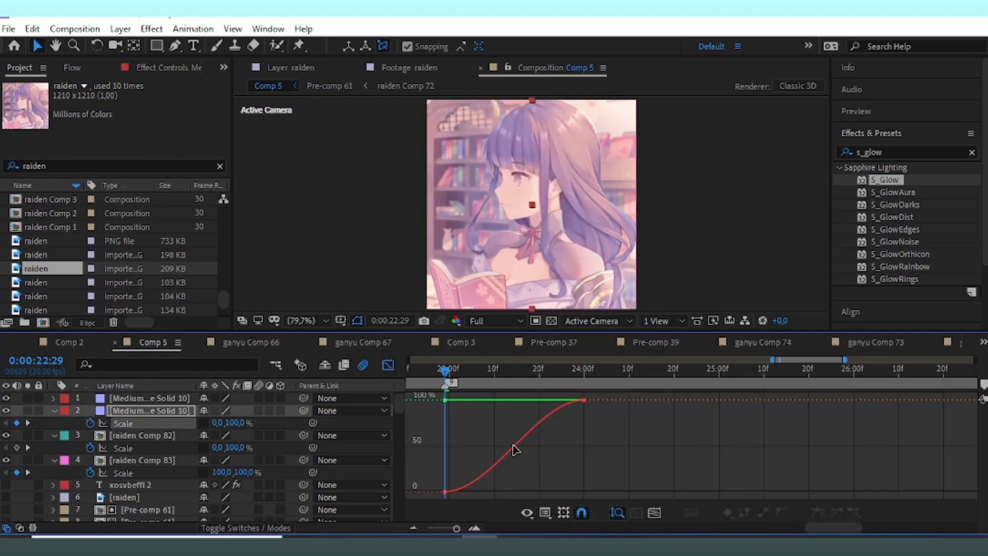
right_click(527, 463)
click(557, 320)
drag(539, 406, 586, 484)
drag(492, 492, 571, 493)
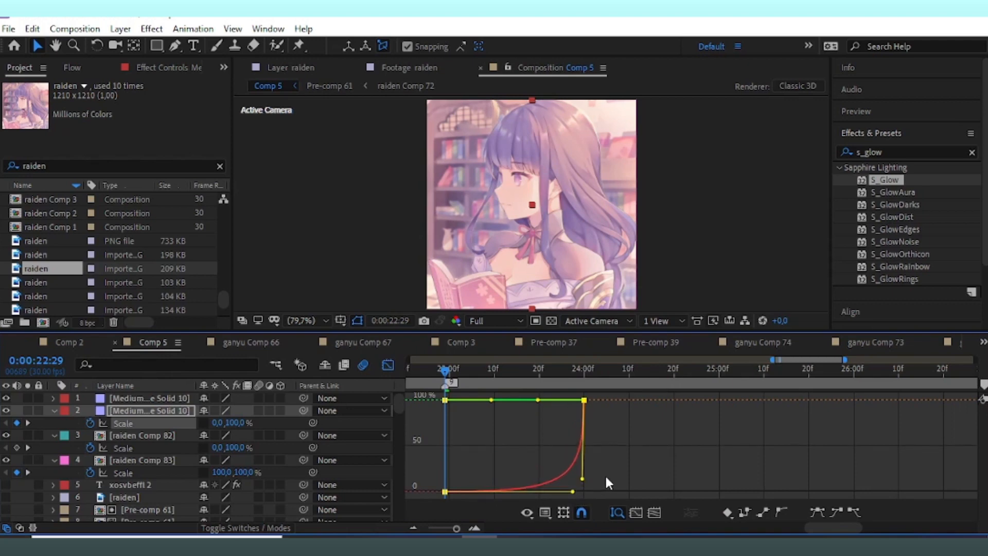
key(space)
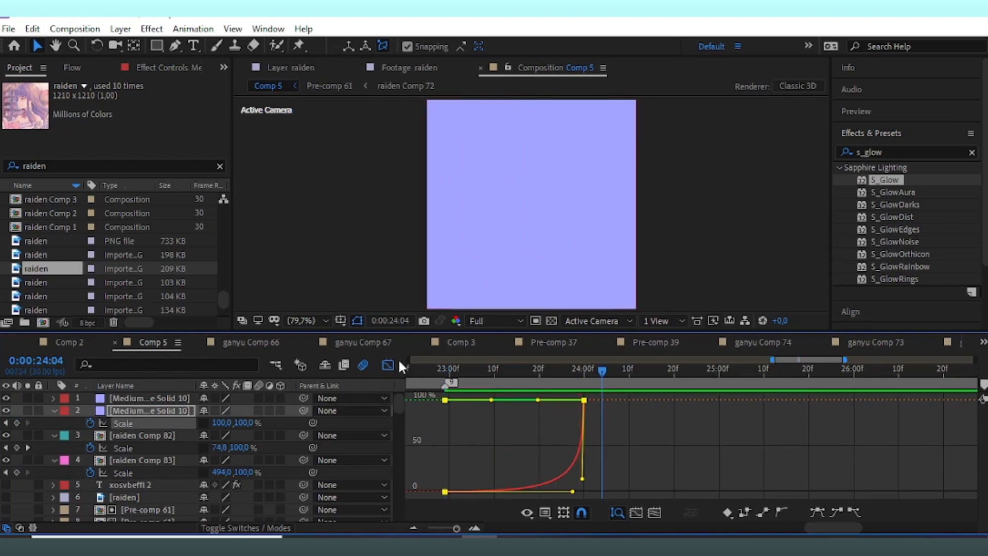
click(389, 365)
Step: Duplicate the second solid segment at 0:00:24:00 and centre the copies on the frame's left and right edges, using the proportional grid
mouse_move(601, 375)
mouse_down()
mouse_move(585, 395)
mouse_move(579, 374)
mouse_move(586, 385)
mouse_up()
key(s)
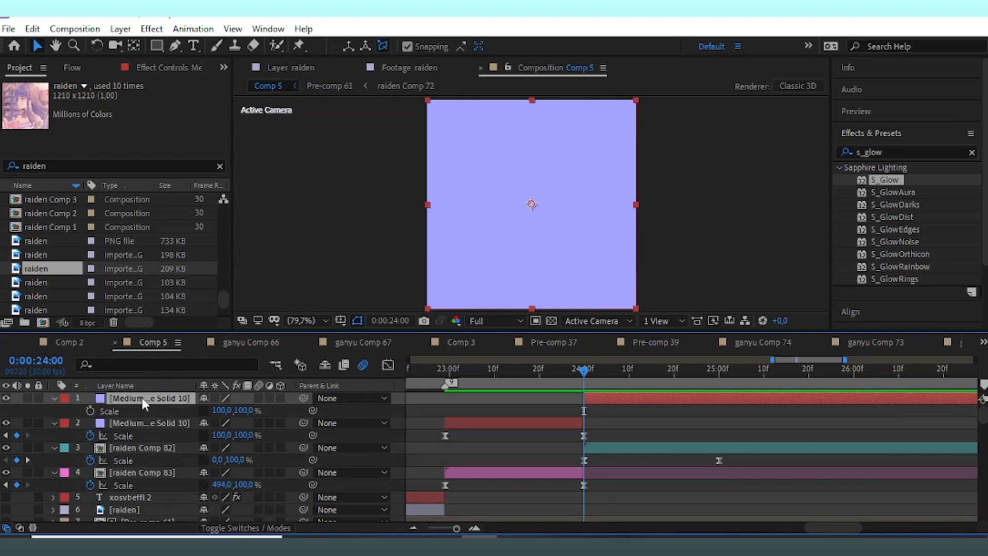
click(340, 321)
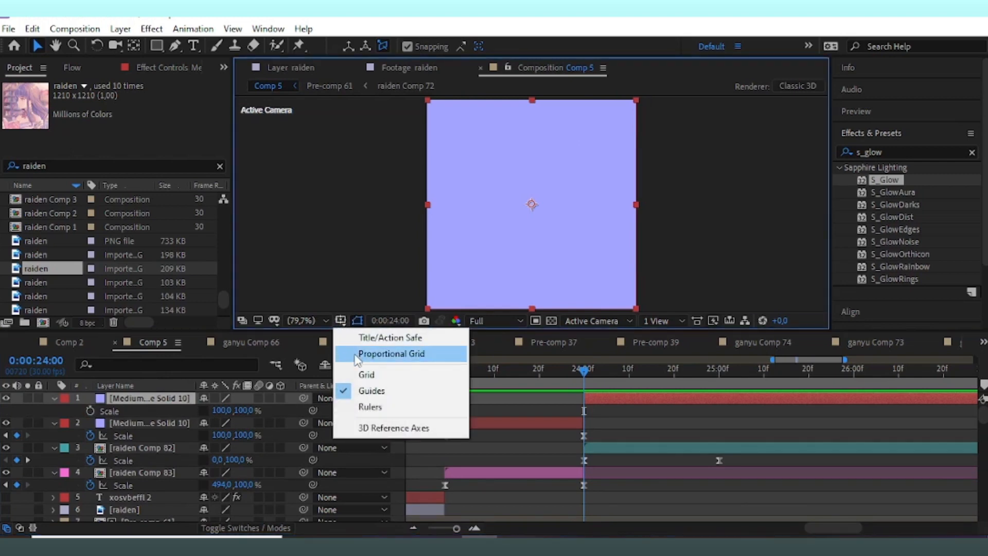
click(381, 351)
key(ctrl+d)
drag(535, 286, 481, 255)
click(615, 410)
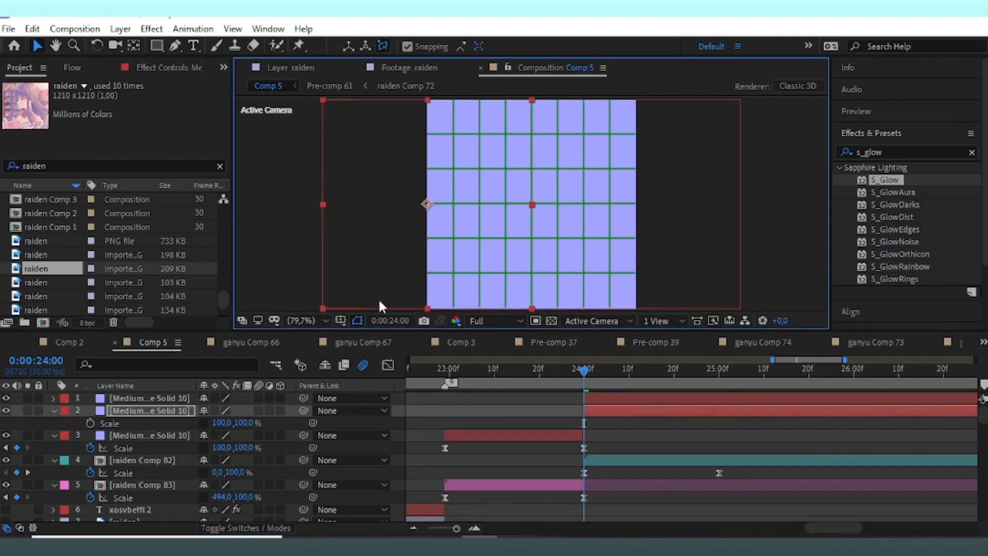
click(357, 321)
click(382, 353)
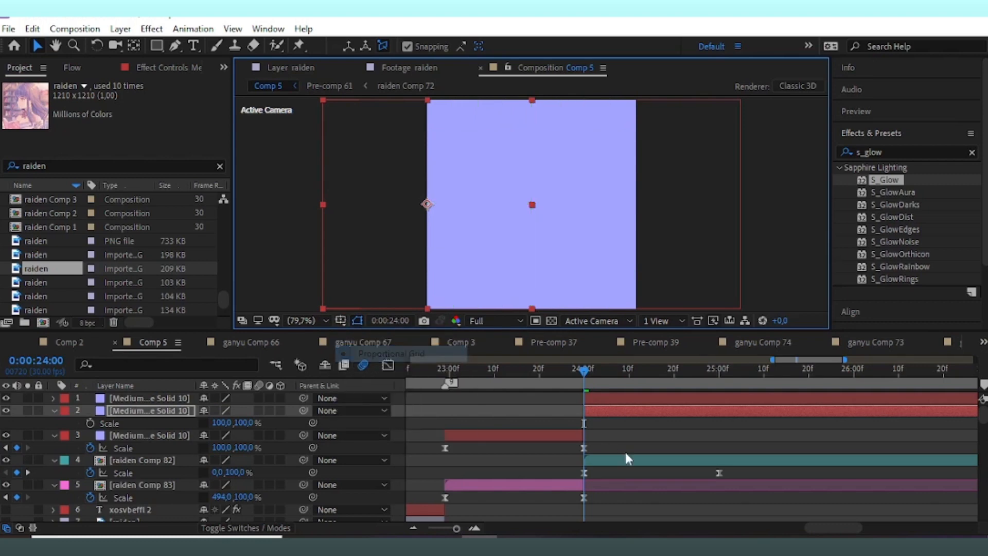
Step: Separate the Position dimensions of both solid copies and start X Position keyframes at 0:00:24:00
shift+click(107, 398)
key(p)
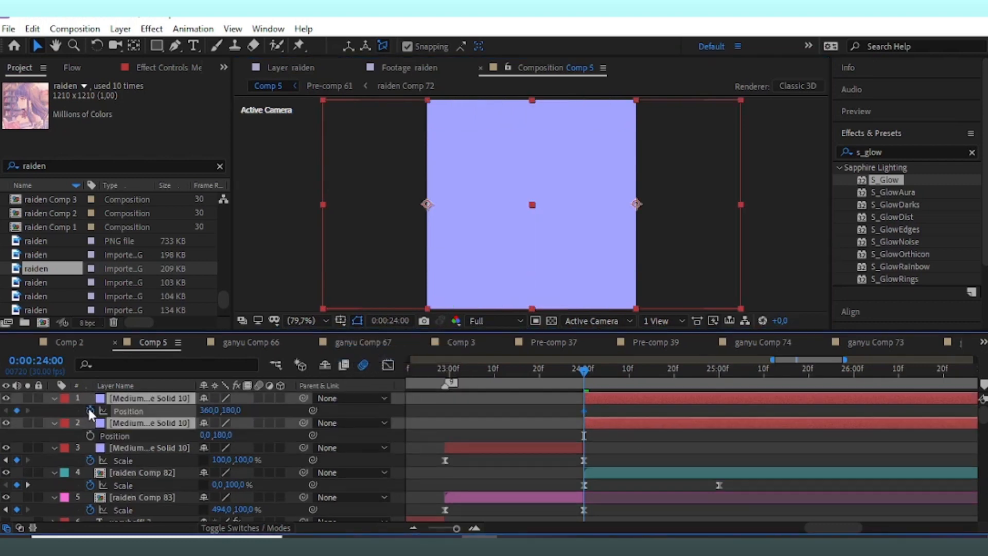
click(90, 410)
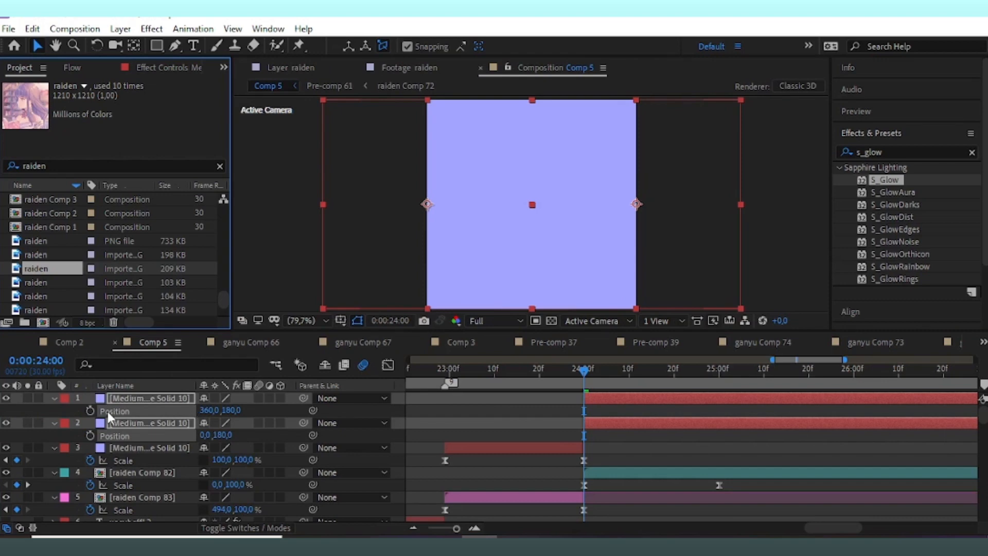
right_click(107, 412)
click(206, 258)
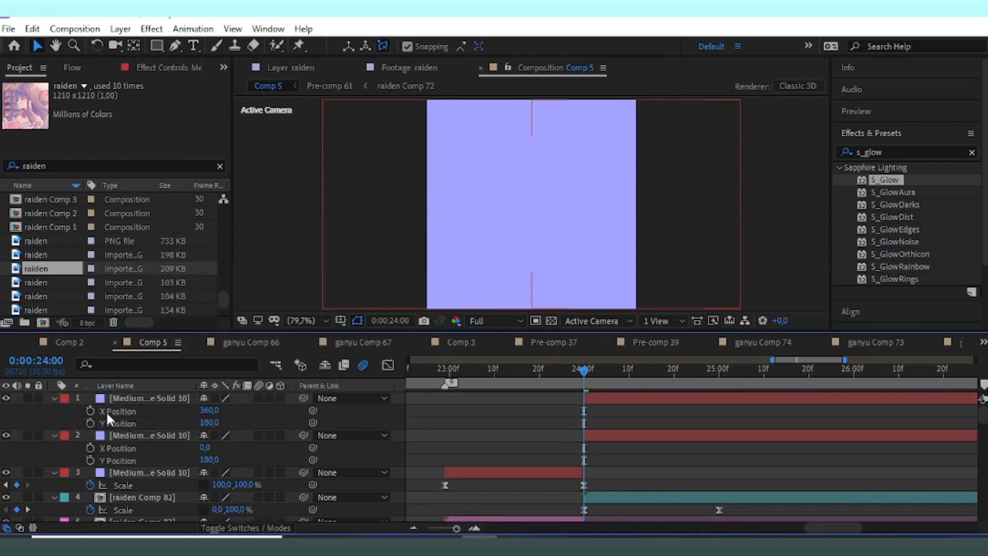
click(90, 410)
click(91, 448)
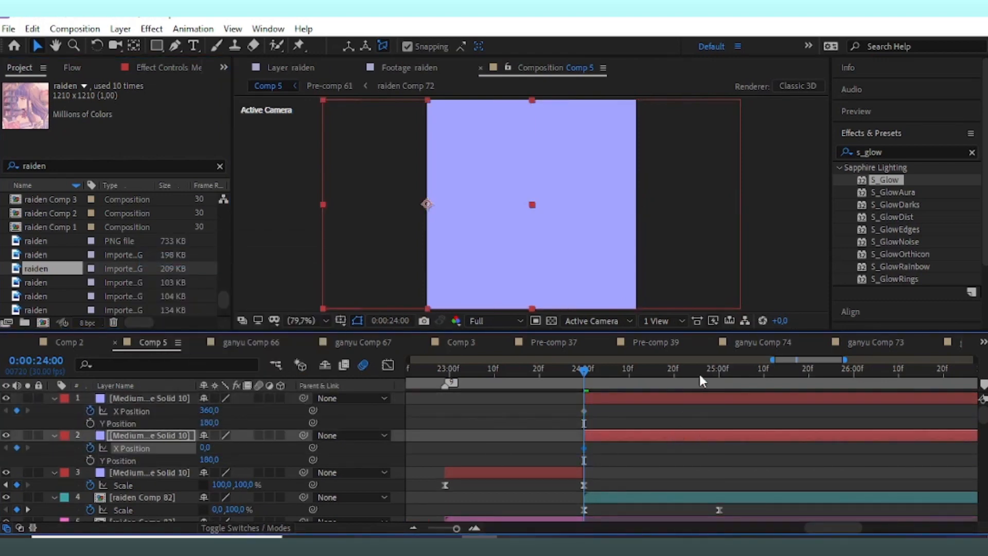
Step: Add X Position keyframes at 0:00:25:00, moving the right-hand solid to 563 and the left-hand solid to -203
drag(700, 375, 720, 376)
click(16, 411)
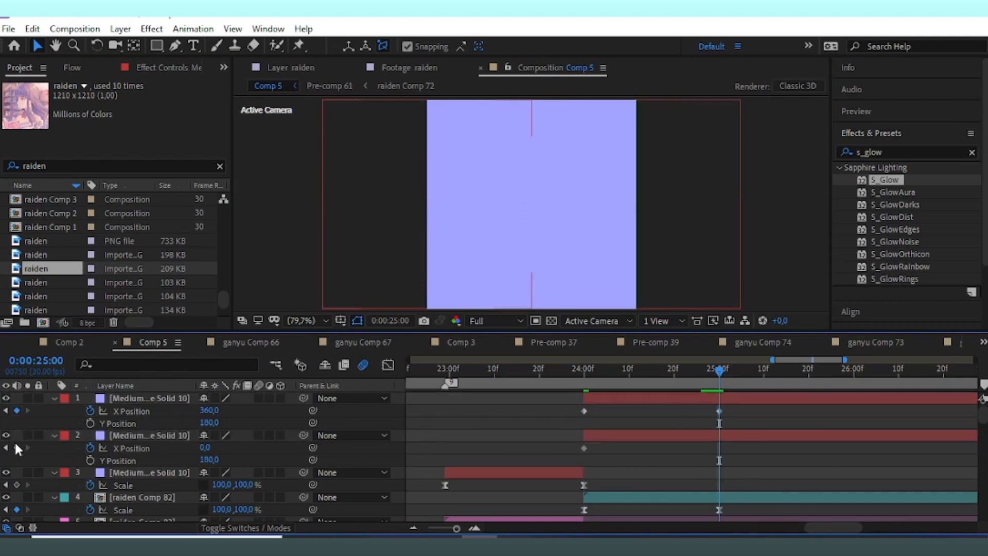
click(16, 447)
drag(592, 375, 584, 403)
click(603, 417)
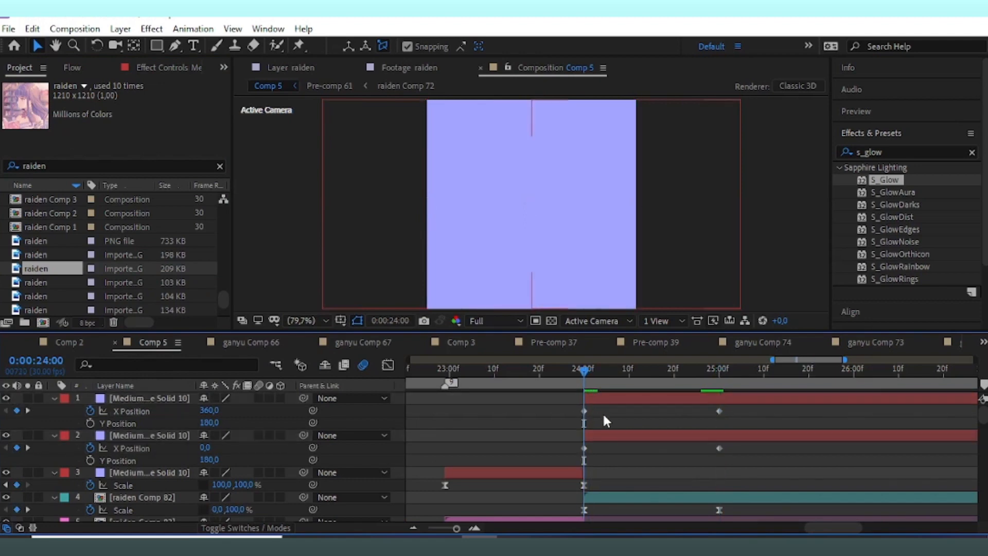
drag(664, 383, 719, 404)
drag(208, 411, 357, 412)
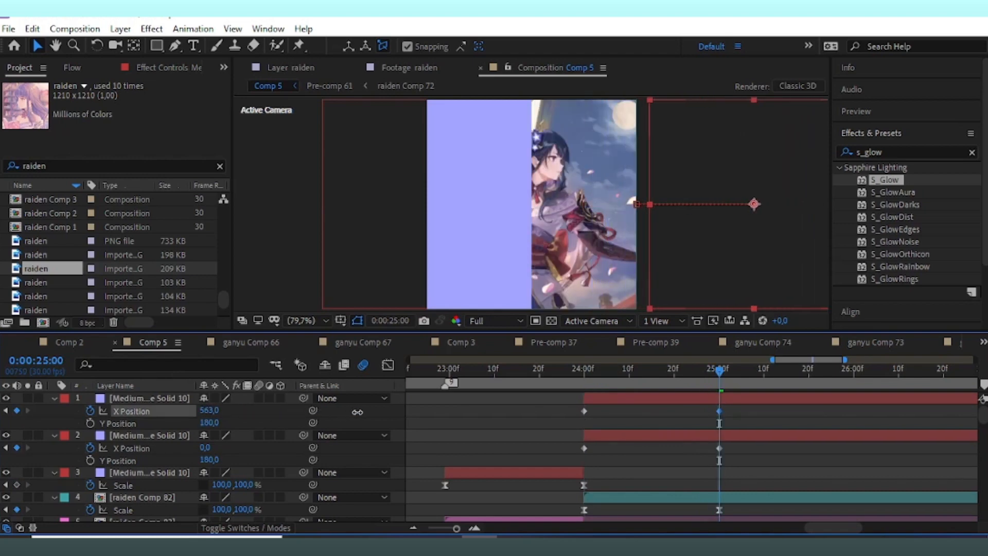
drag(207, 448, 100, 489)
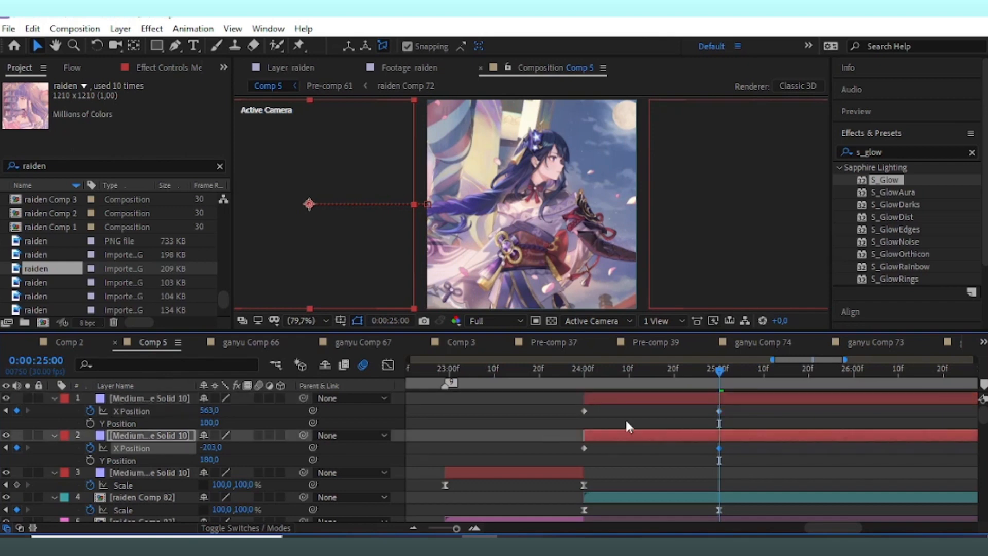
Step: Easy-ease both solids' X Position keyframes and reshape the right-hand solid's curve for a fast start and slow finish
drag(723, 405, 576, 462)
key(F9)
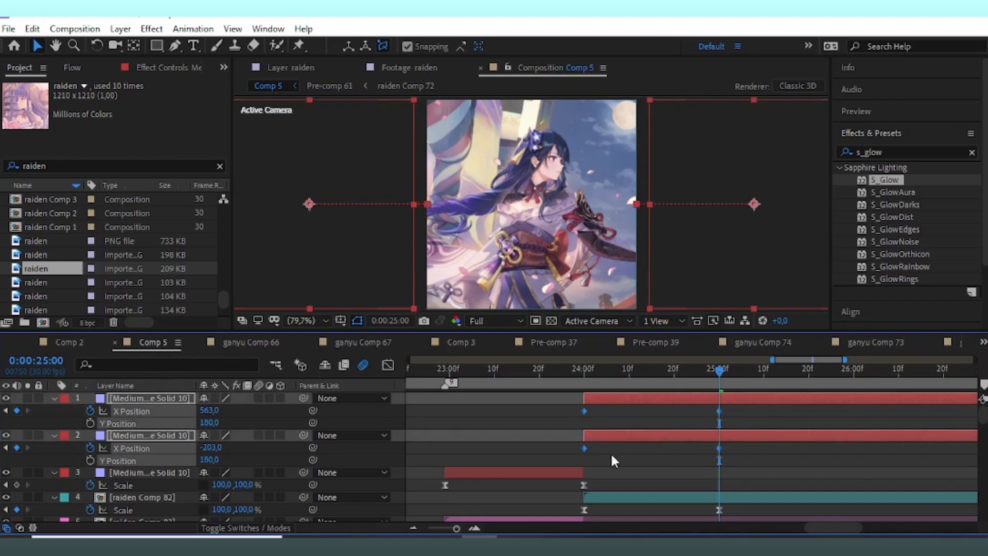
click(611, 454)
click(584, 411)
click(388, 365)
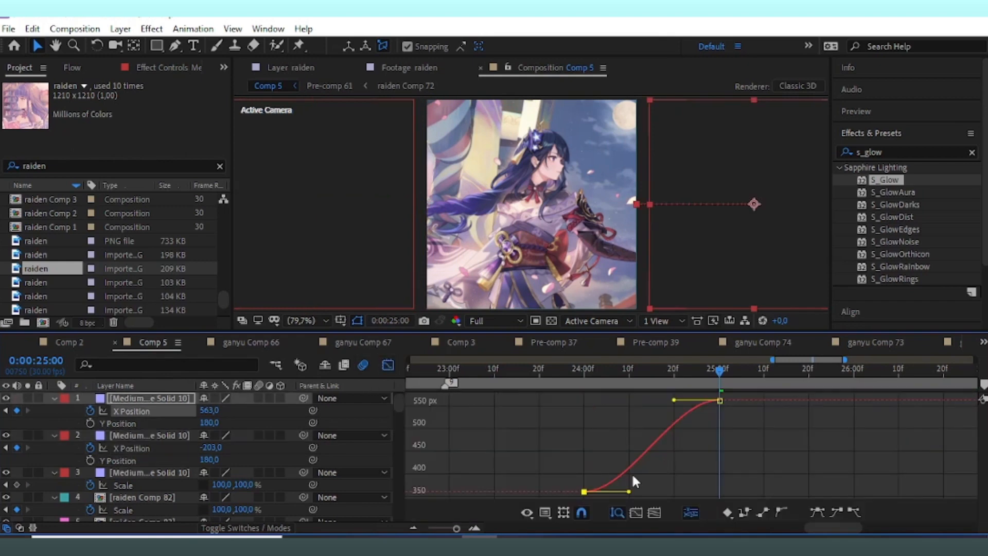
drag(629, 492, 555, 416)
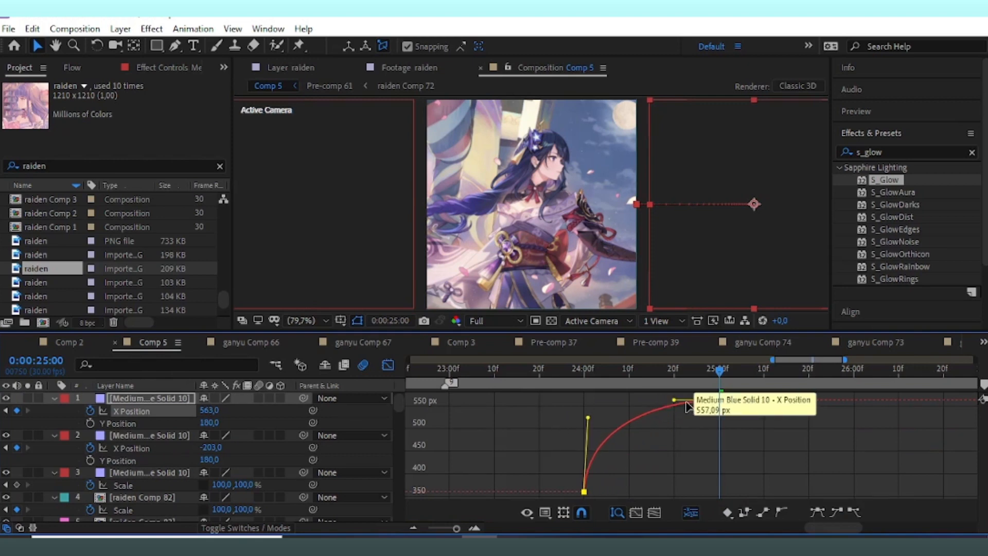
drag(671, 405, 587, 407)
key(space)
key(space)
click(388, 365)
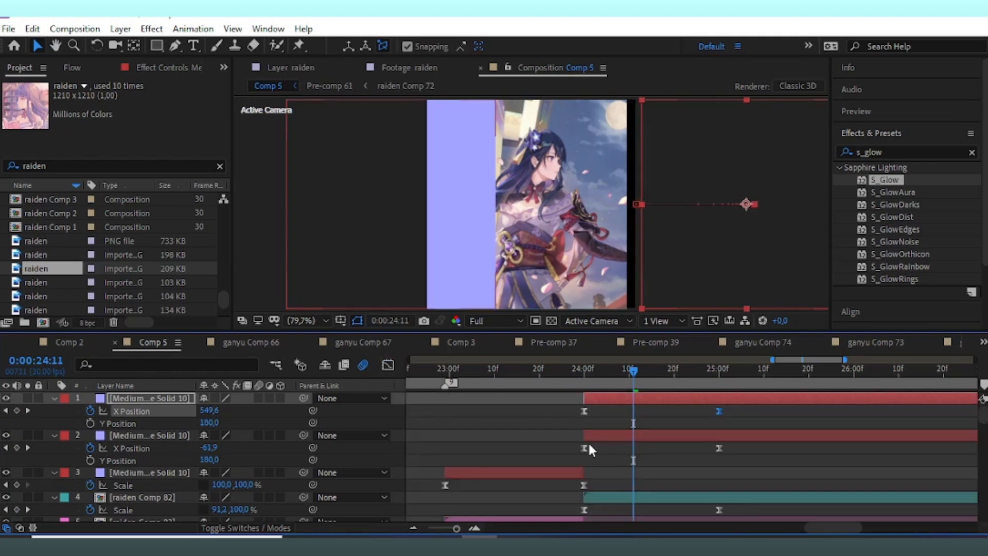
Step: Reshape the left-hand solid's X Position curve for a steep start and gradual finish, and preview the transition
click(585, 448)
click(388, 365)
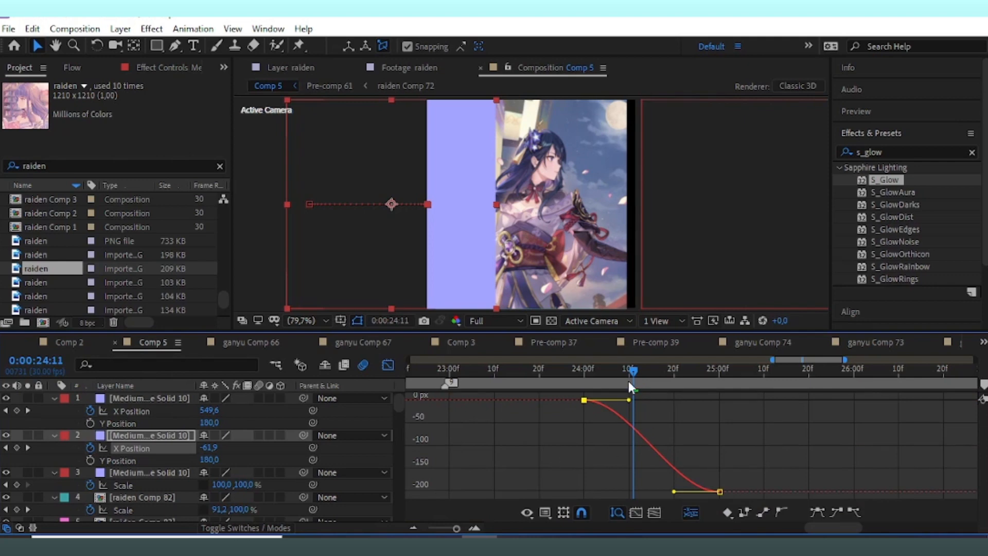
drag(632, 406, 573, 477)
drag(674, 491, 599, 490)
drag(632, 372, 533, 409)
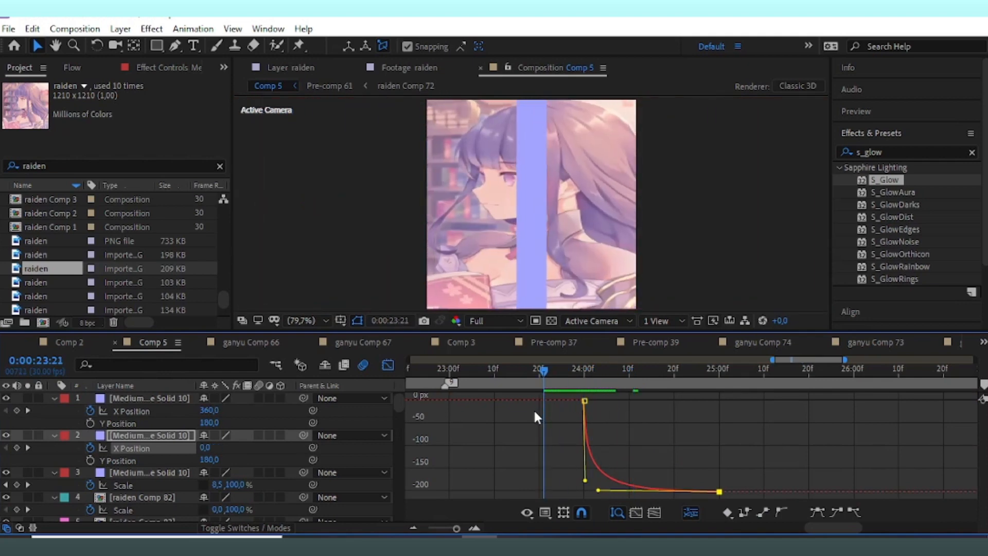
key(space)
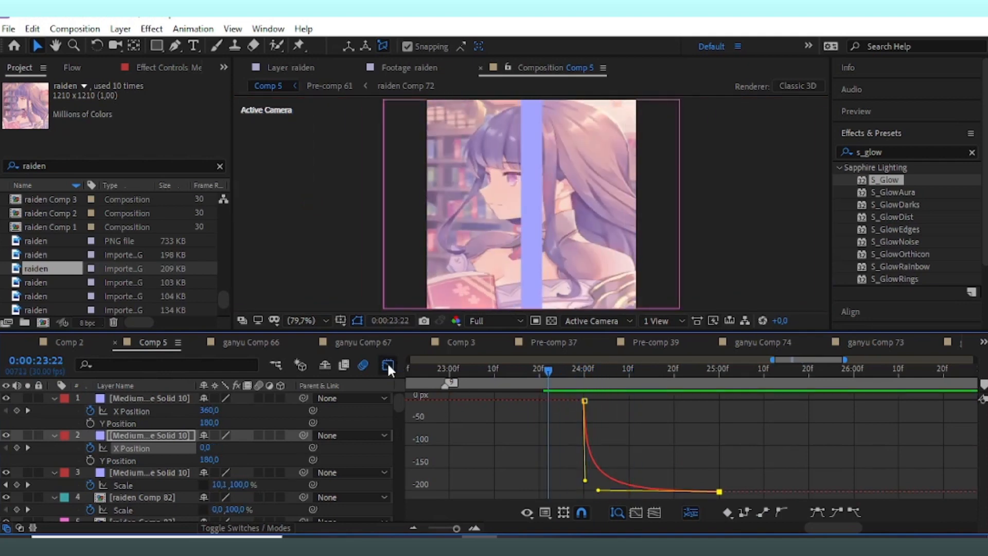
click(388, 366)
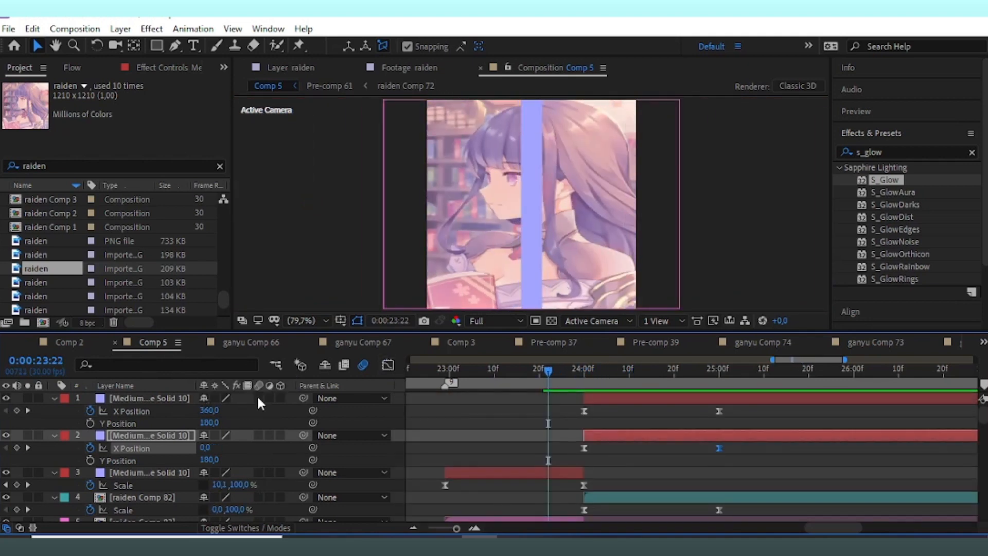
Step: Enable motion blur on the three lavender-blue solids and both raiden comps, and preview the result
drag(258, 398, 257, 470)
scroll(257, 466, down, 2)
drag(259, 424, 259, 449)
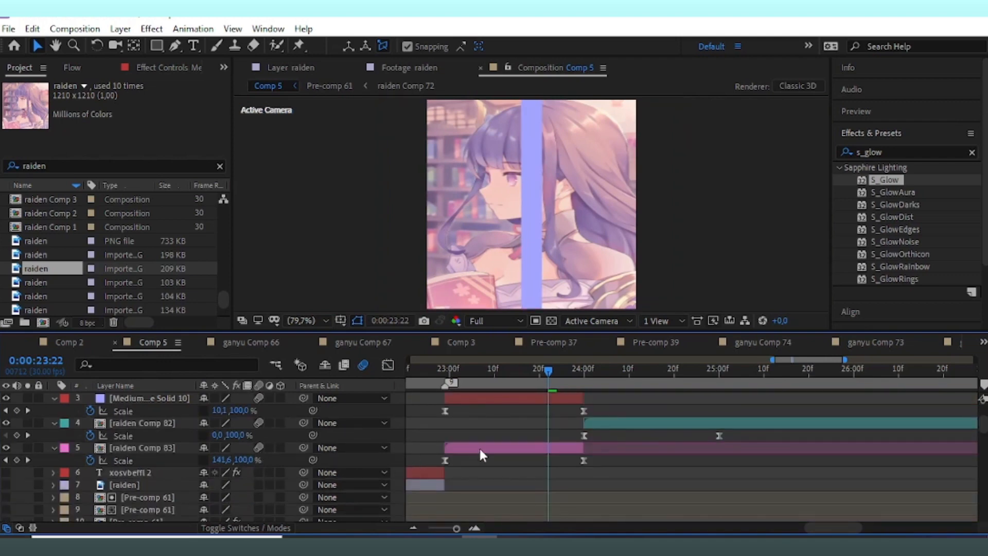
key(space)
scroll(638, 428, up, 2)
key(space)
drag(671, 382, 717, 429)
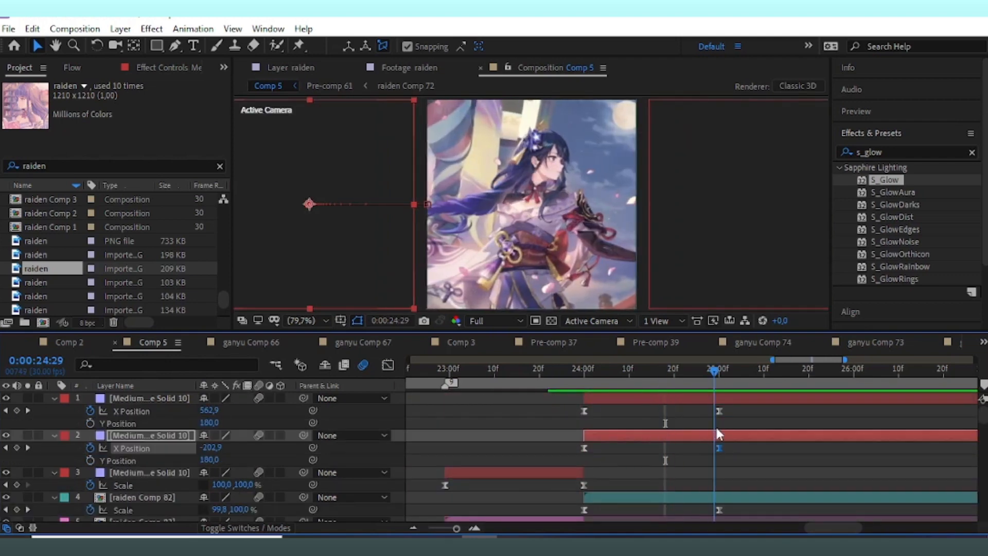
Step: Create a white 360 x 360 px solid above all layers and trim it to start at 0:00:22:29
drag(571, 379, 445, 416)
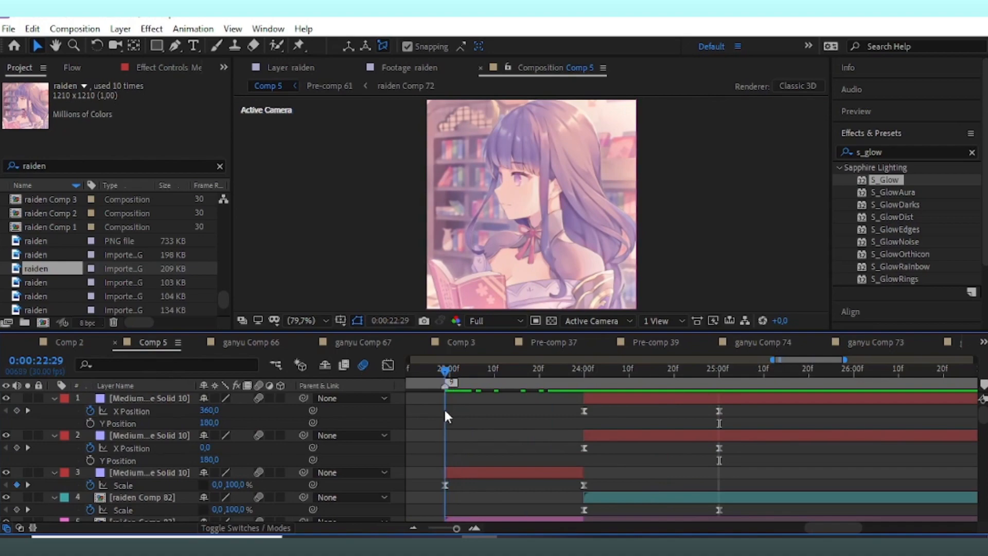
click(121, 29)
mouse_move(137, 44)
click(371, 62)
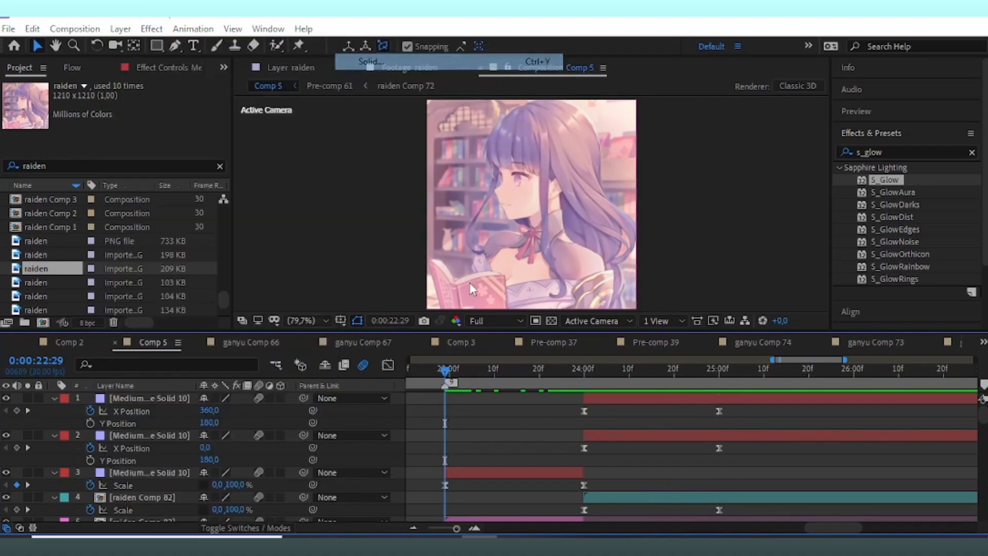
click(302, 336)
click(479, 284)
click(357, 400)
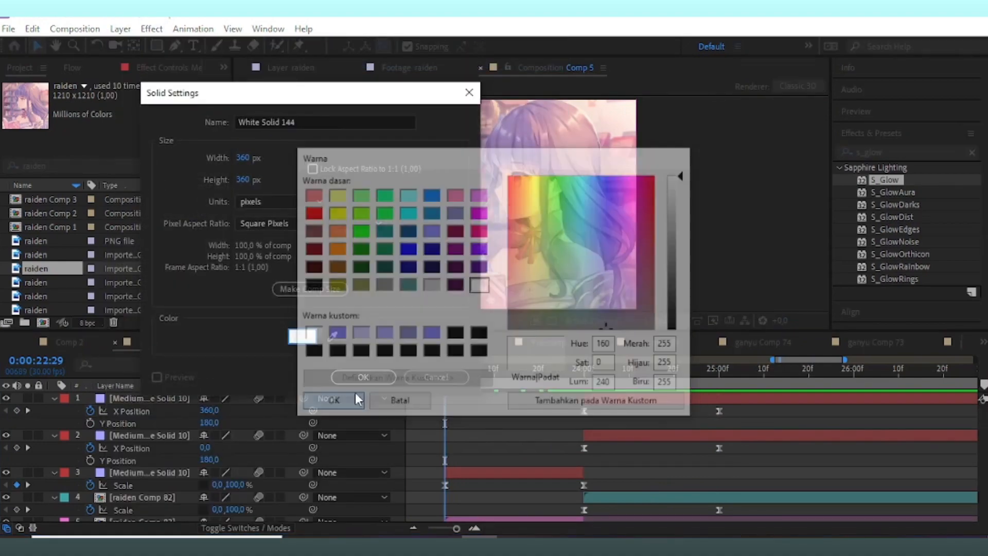
click(376, 377)
key(ctrl+shift+d)
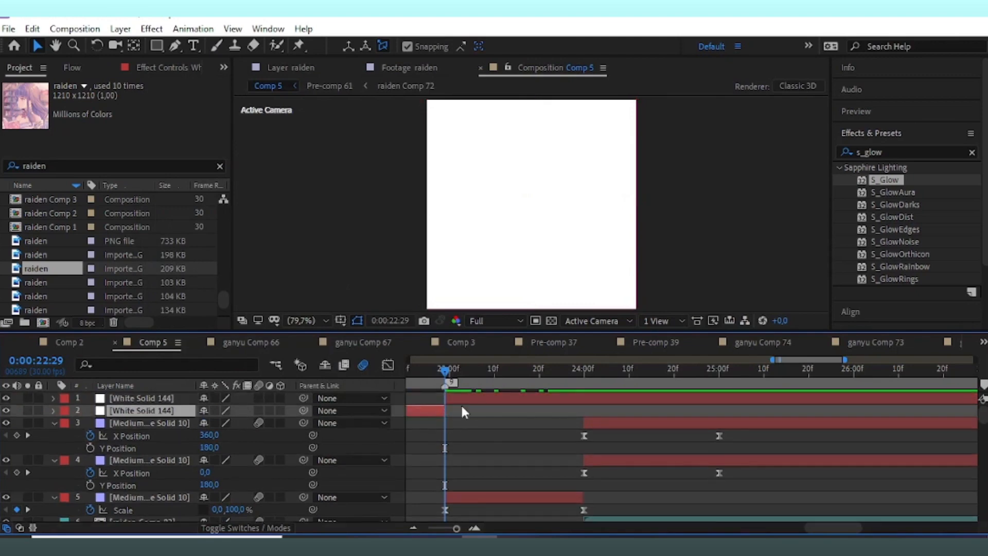
key(Delete)
Step: Mask the white solid into an upward-pointing chevron spanning the full frame, using the proportional grid as a temporary guide
click(471, 398)
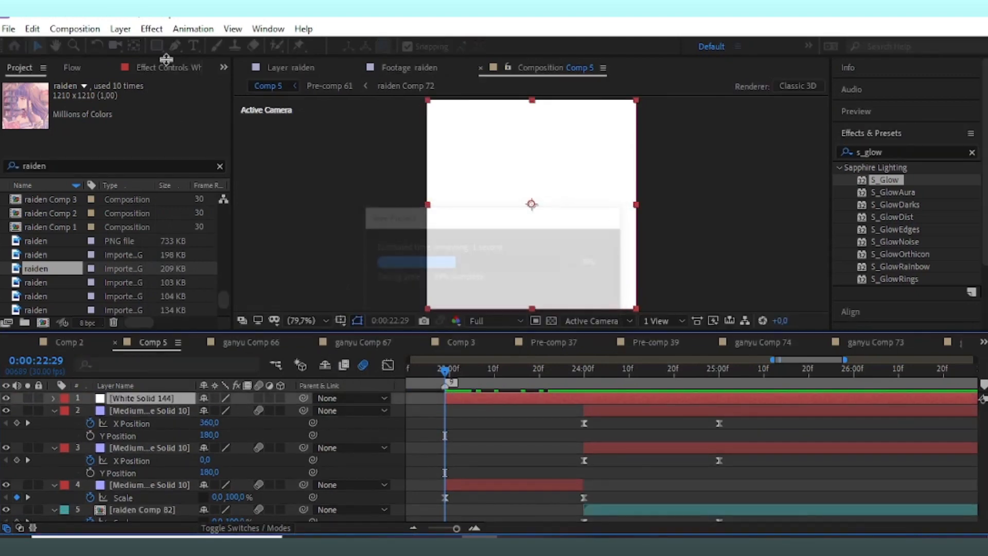
click(340, 320)
click(381, 351)
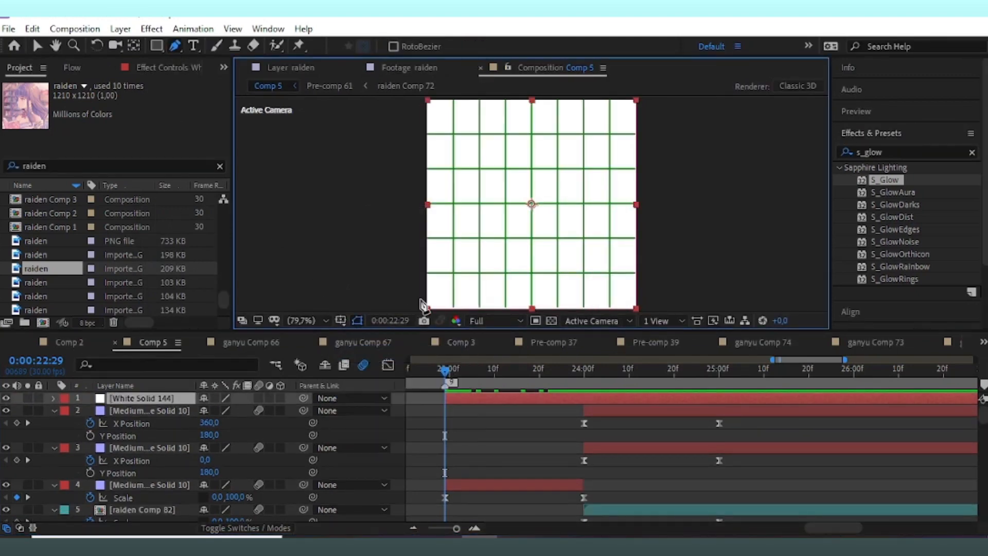
click(427, 308)
click(426, 256)
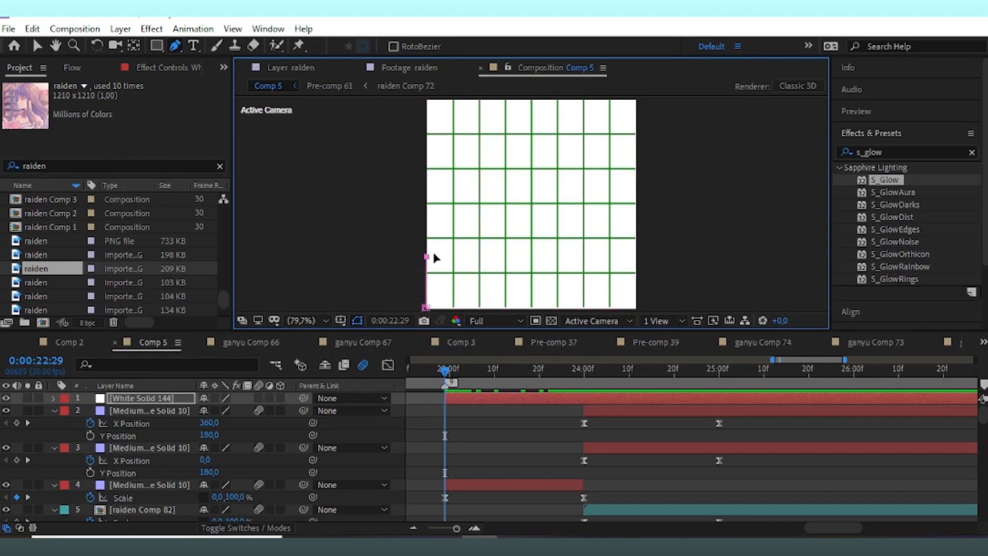
click(533, 100)
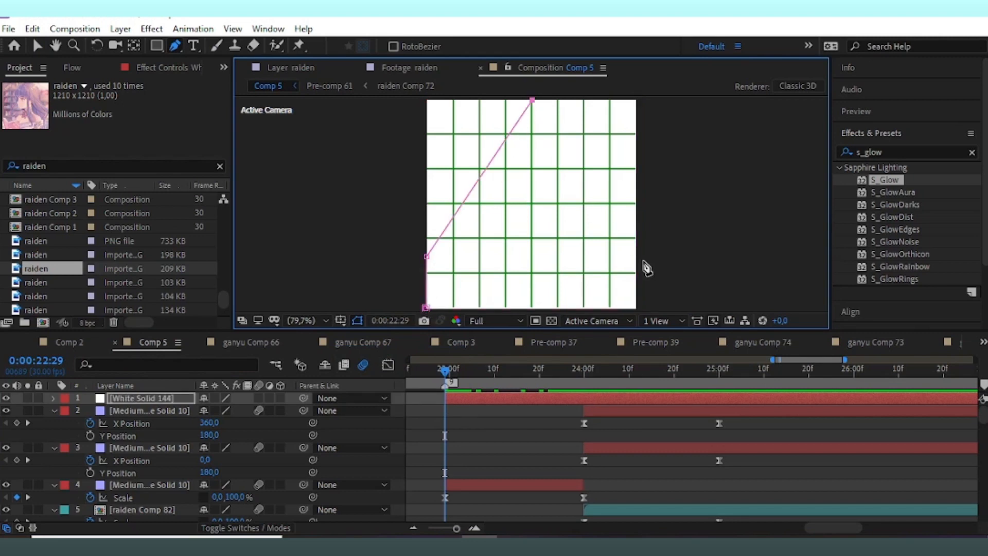
click(636, 256)
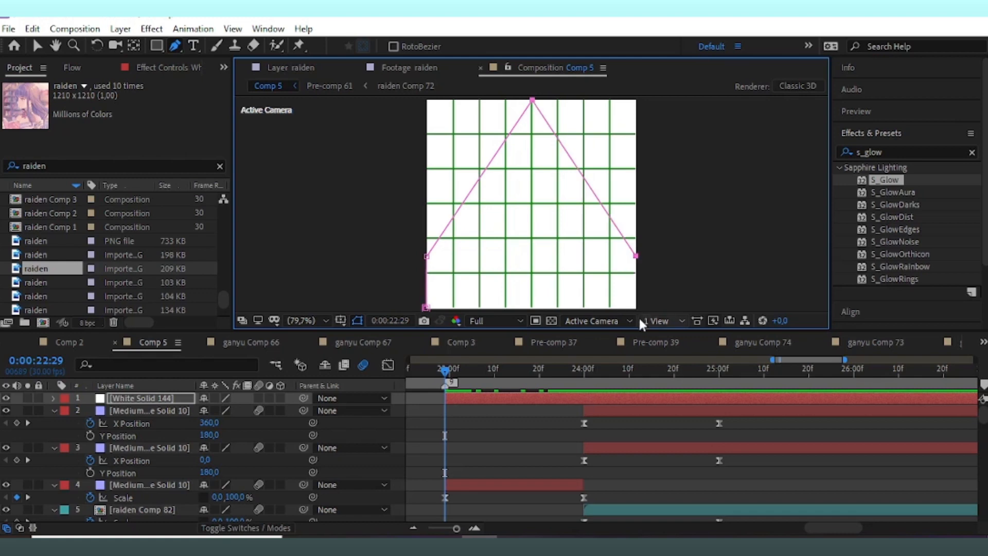
click(635, 309)
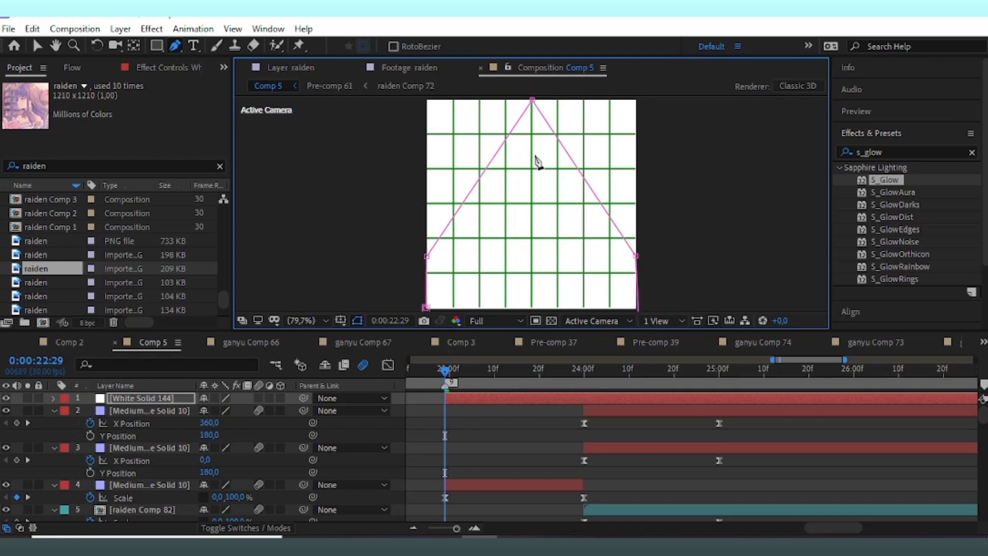
click(533, 167)
click(426, 308)
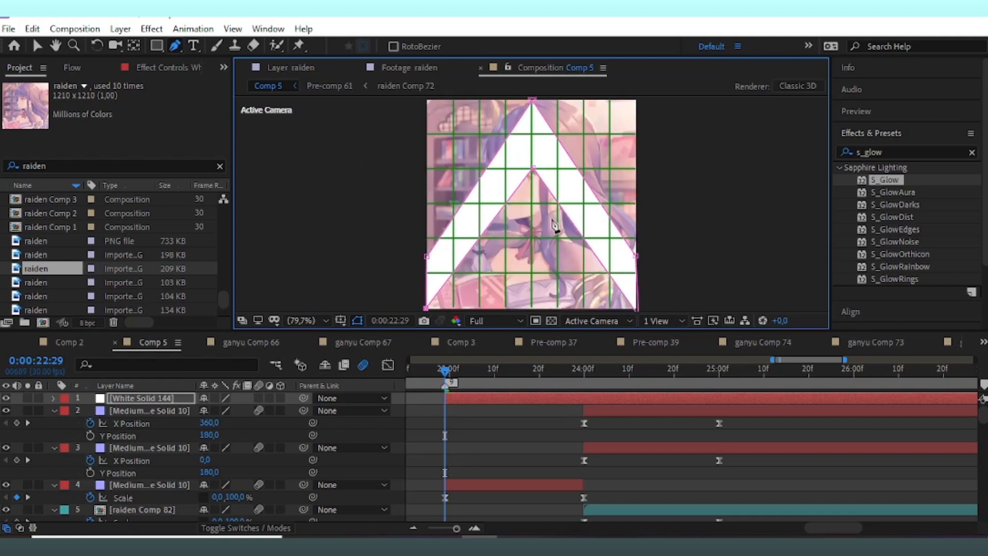
click(37, 45)
click(179, 398)
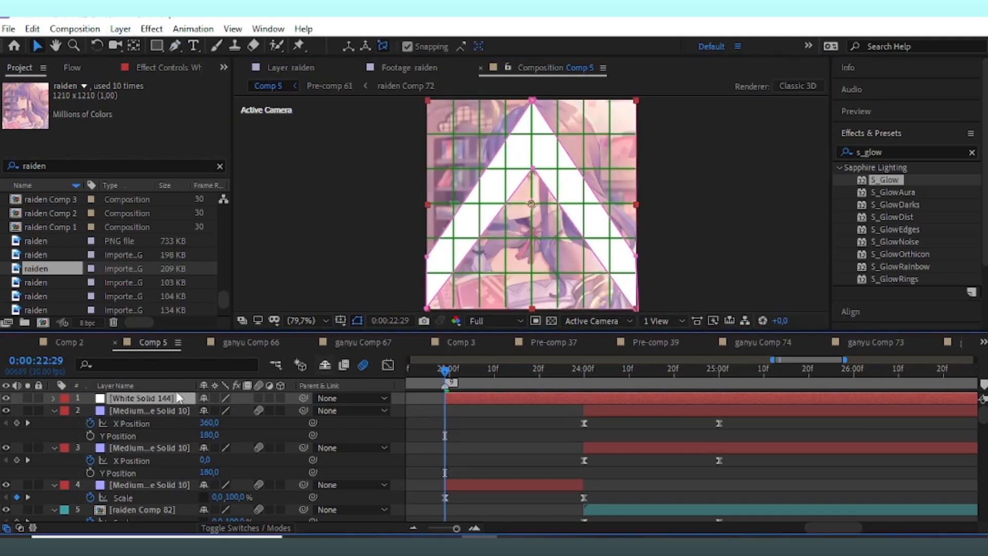
click(344, 323)
click(379, 353)
Step: Keyframe the white solid's Position from 180, 552 at 0:00:22:29 to 180, -182 at 0:00:25:00
key(p)
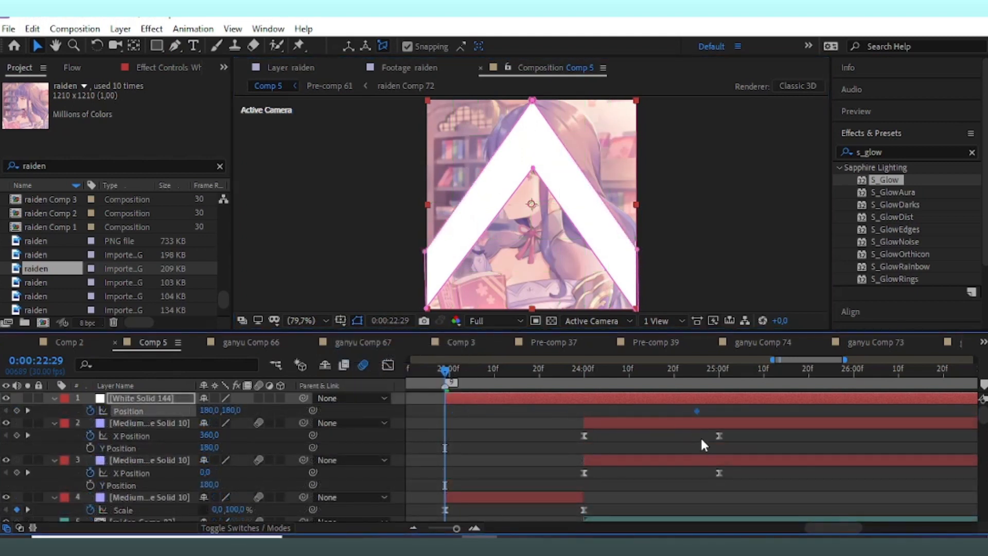
drag(697, 411, 716, 459)
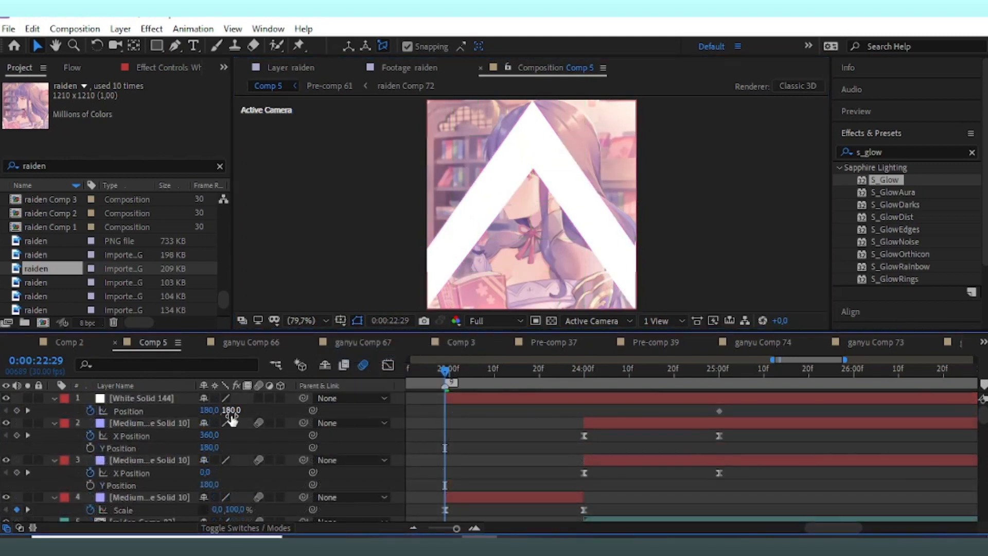
drag(231, 411, 494, 416)
click(675, 397)
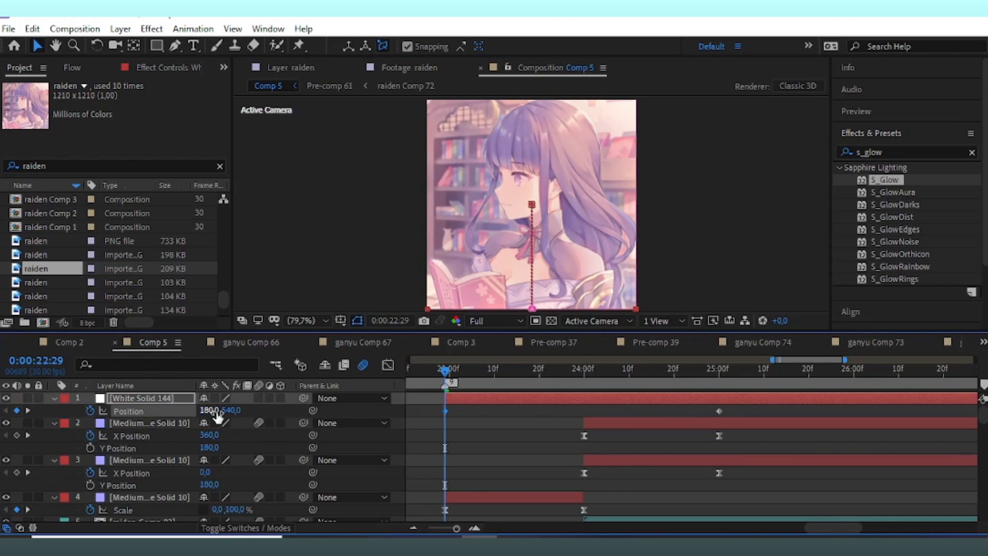
click(175, 411)
click(260, 421)
click(265, 407)
click(228, 409)
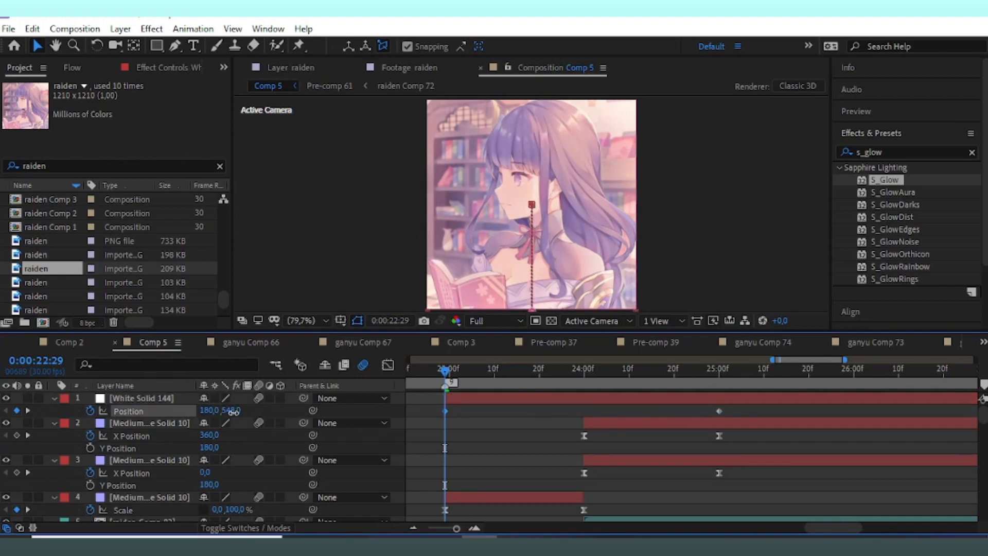
drag(729, 370, 719, 402)
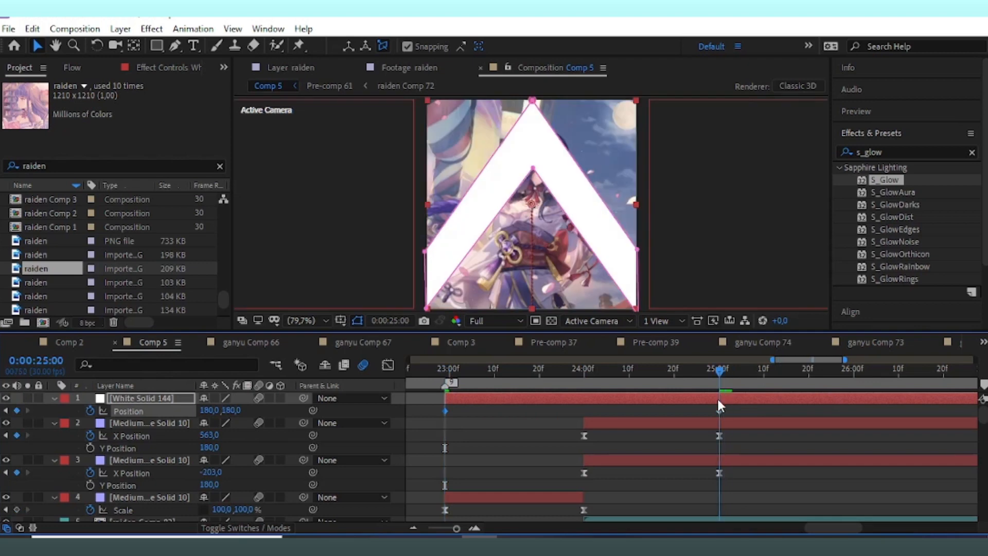
drag(233, 410, 2, 377)
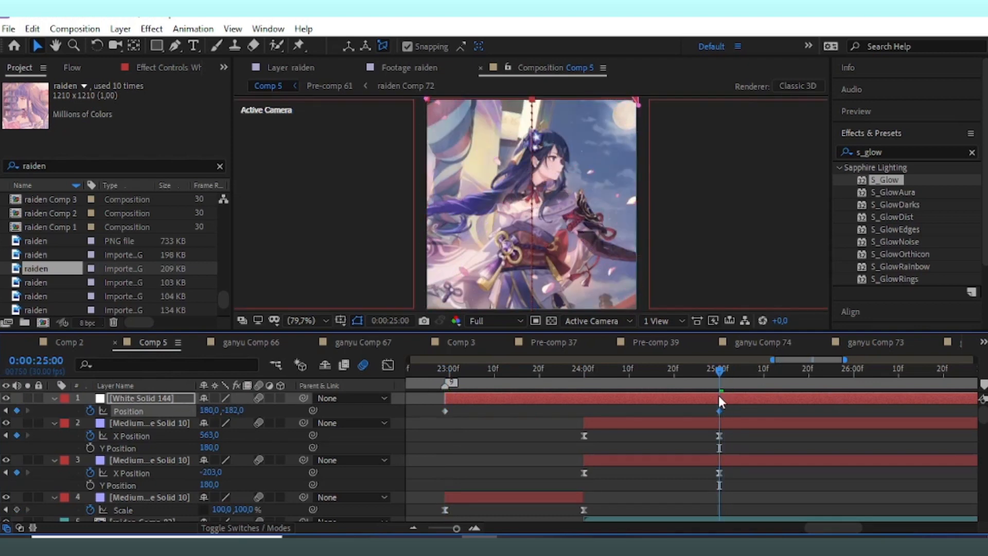
Step: Easy-ease the white solid's combined Position keyframes and inspect their value curve
click(388, 365)
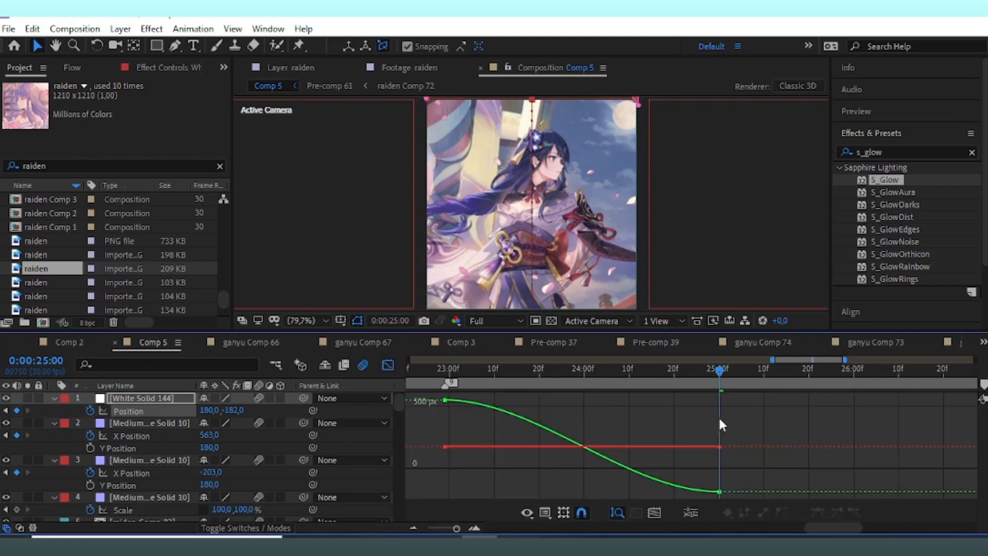
right_click(683, 444)
click(611, 452)
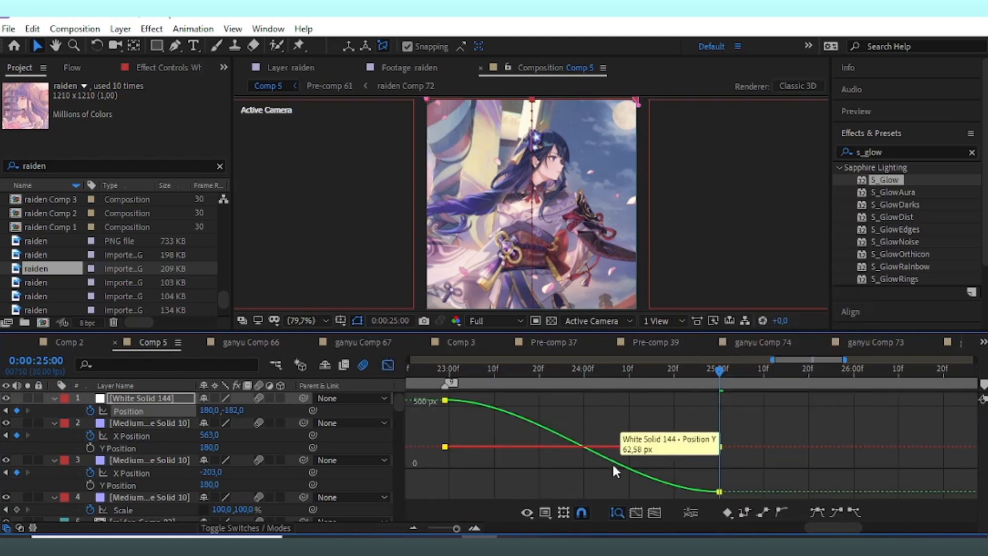
click(388, 365)
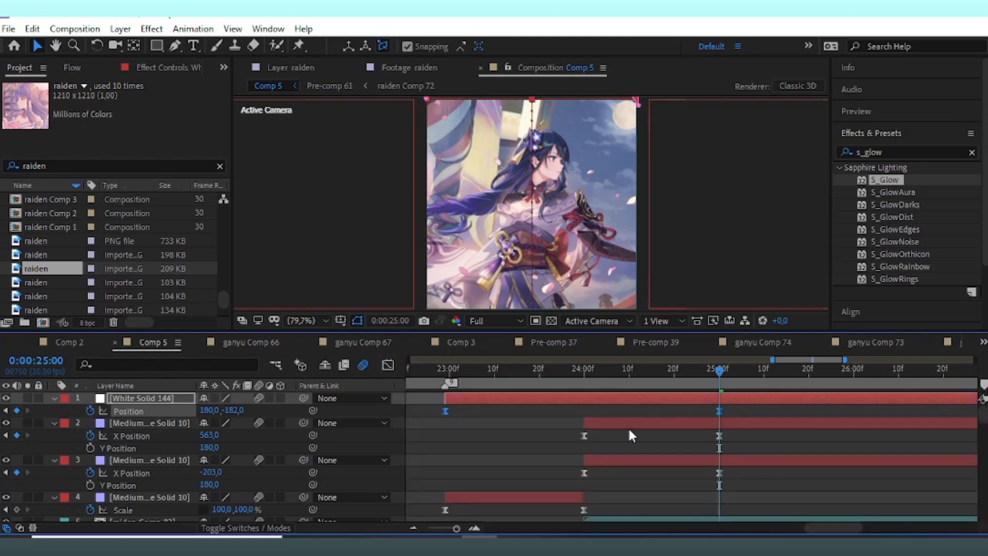
right_click(665, 403)
Step: Separate the white solid's Position into X and Y dimensions and delete both X Position keyframes
right_click(161, 409)
click(206, 261)
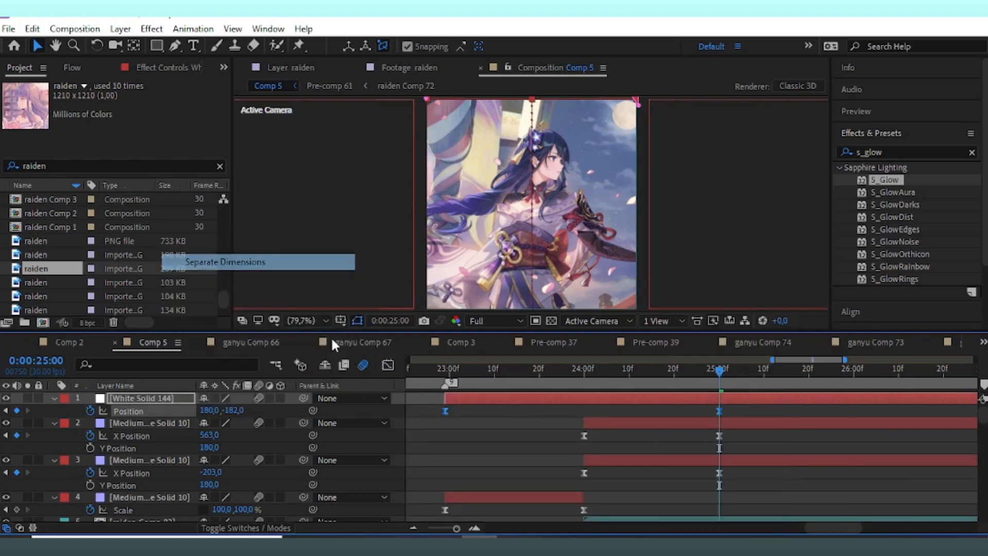
click(602, 423)
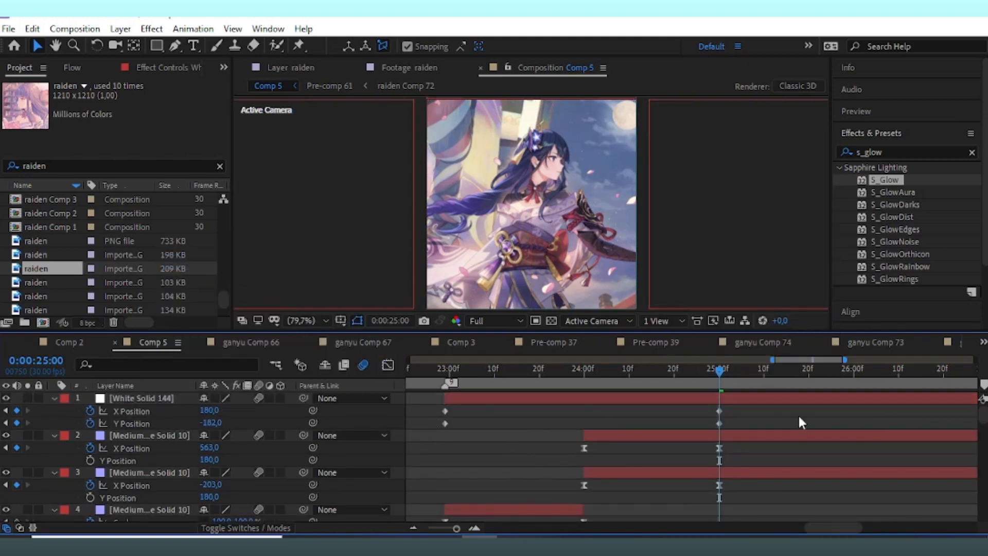
click(720, 411)
key(Delete)
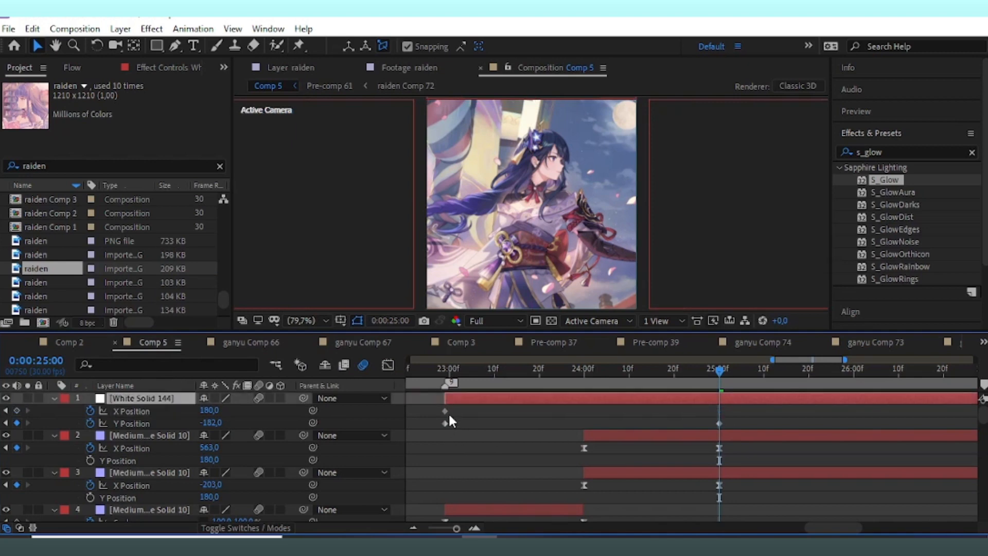
click(446, 411)
key(Delete)
Step: Easy-ease both of the white solid's Y Position keyframes and show their value curve
click(445, 424)
click(388, 365)
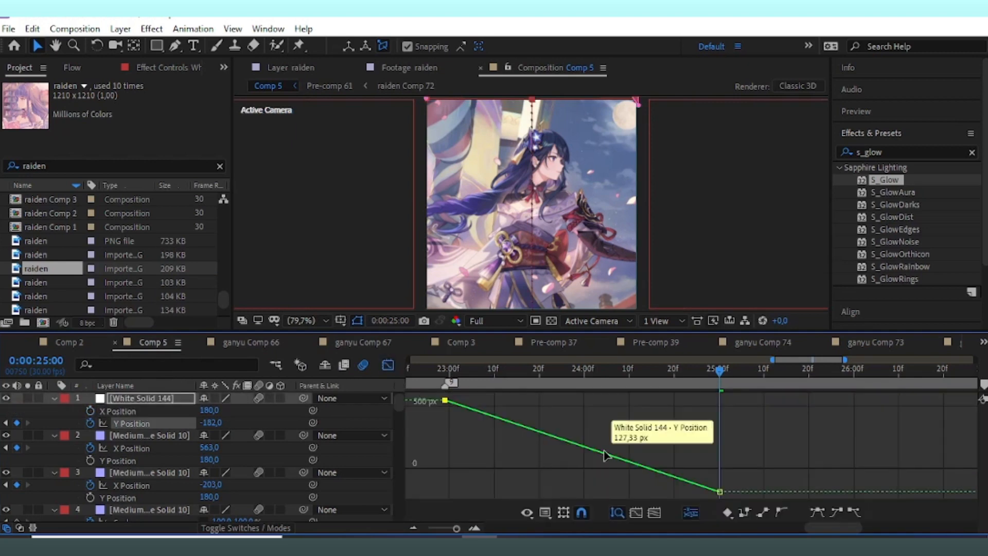
click(388, 365)
click(719, 410)
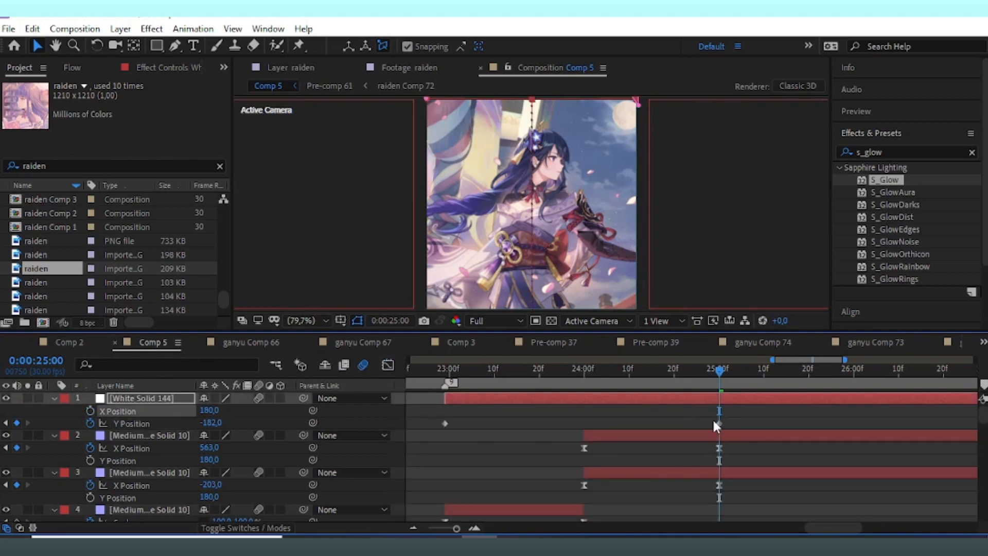
drag(515, 376, 445, 420)
drag(743, 426, 419, 422)
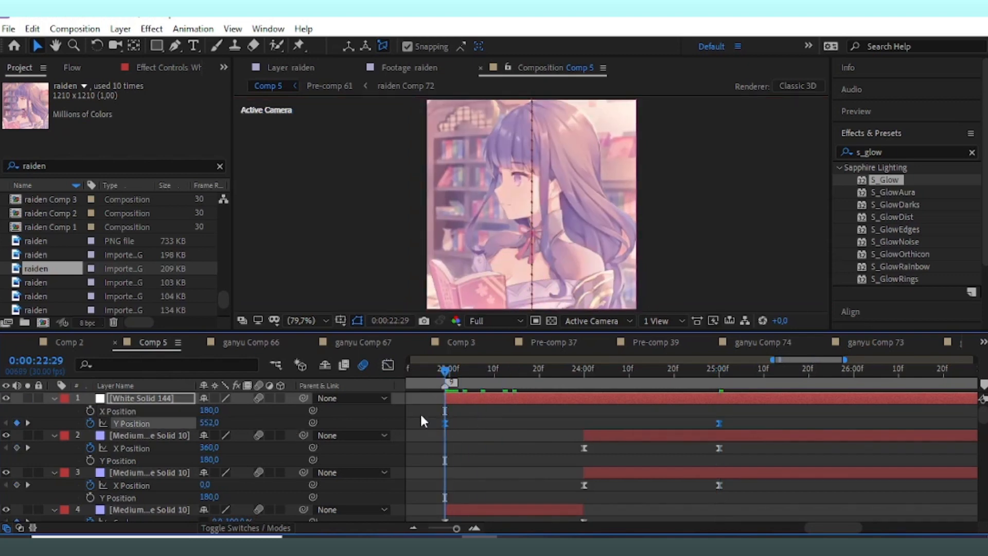
key(shift+F3)
click(613, 469)
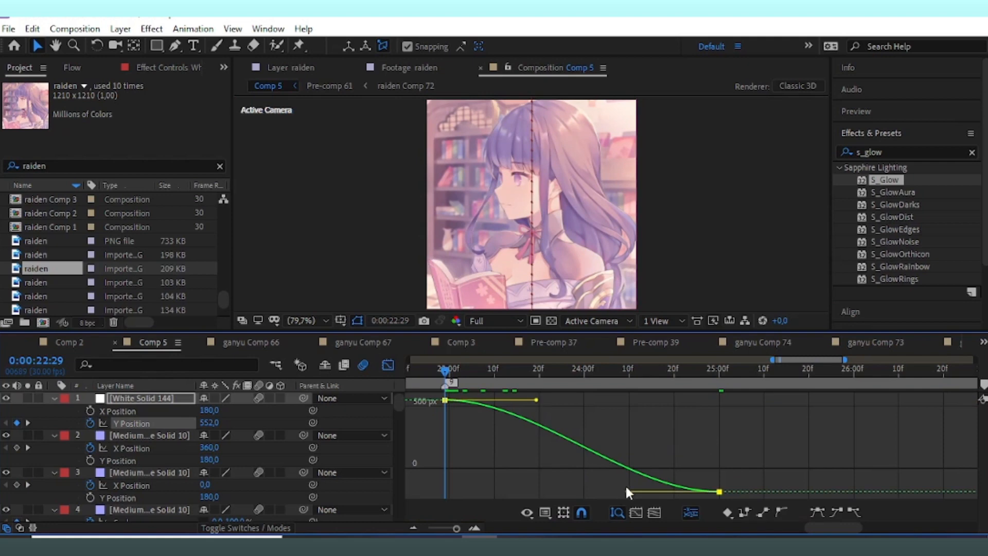
Step: Try reshaping the white solid's Y Position value curve for a slow start and steep finish, and preview it
drag(626, 487, 743, 403)
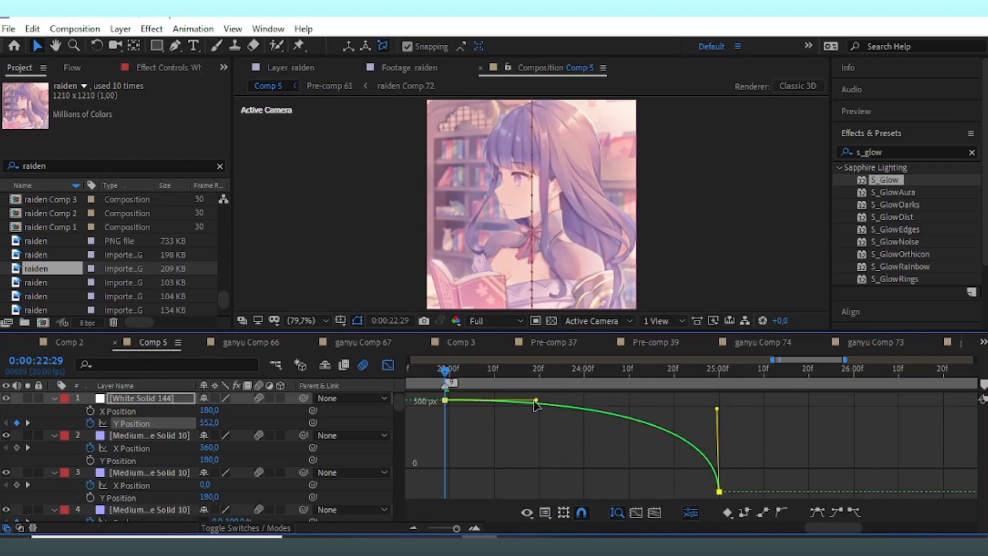
drag(536, 400, 720, 416)
key(space)
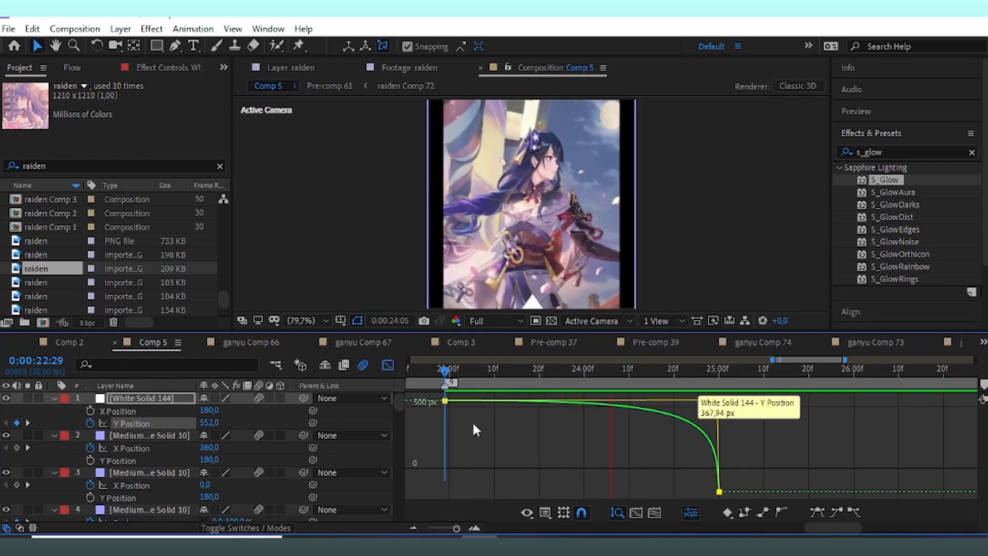
Step: Switch to the speed graph and reset the white solid's two Y Position keyframes to default Easy Ease
right_click(555, 440)
click(580, 315)
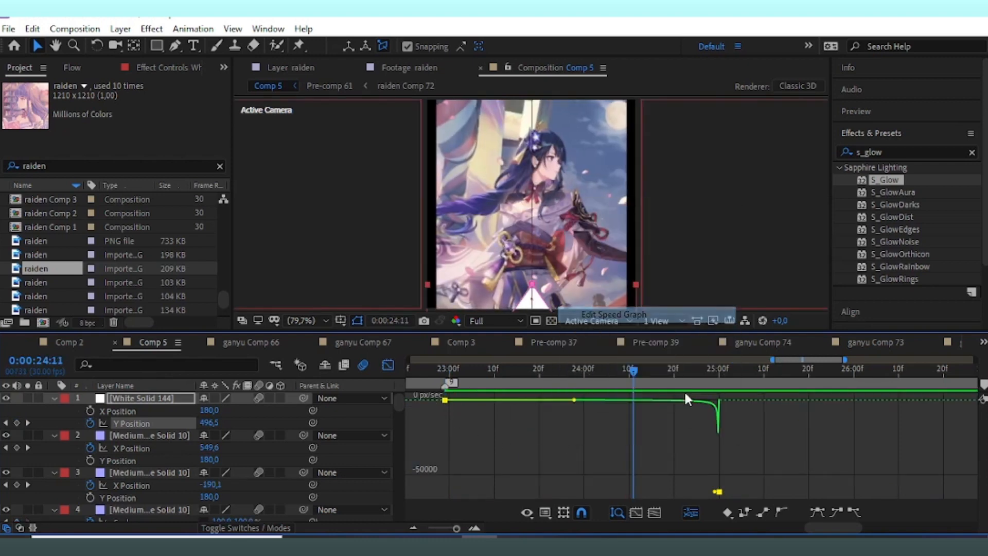
click(388, 365)
drag(735, 418, 421, 427)
click(388, 366)
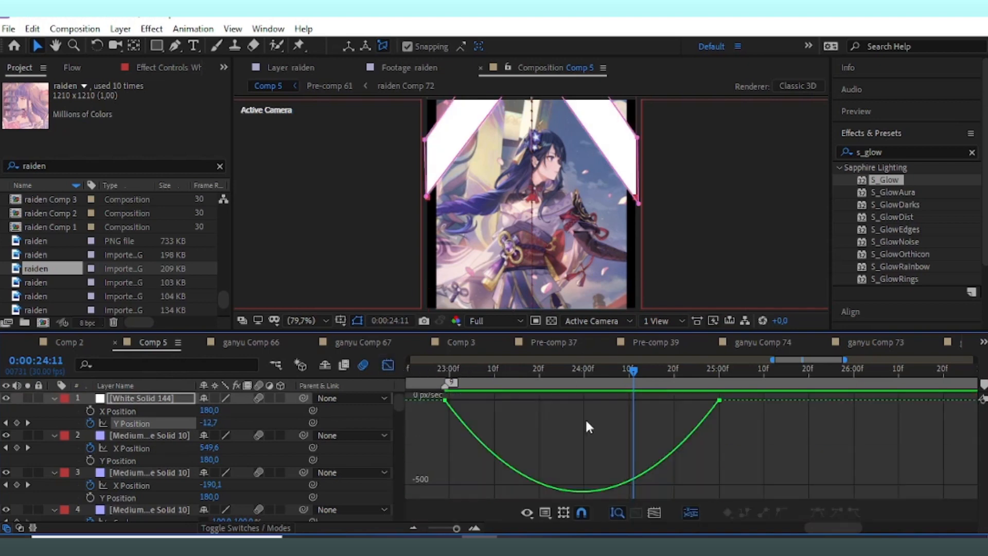
Step: Extend both Y Position influence handles toward the middle to form a sharp central speed peak, and preview the motion
drag(447, 400, 549, 400)
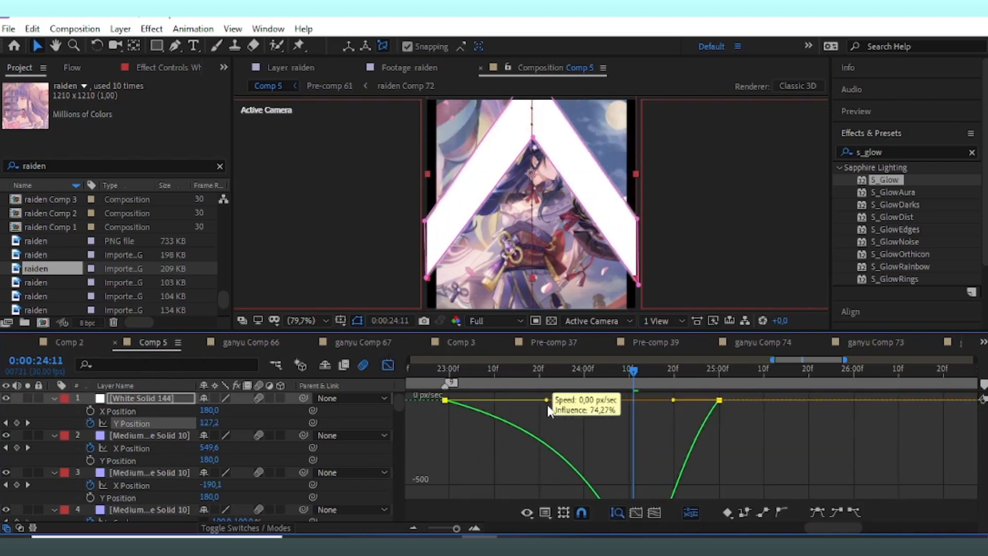
drag(674, 400, 612, 400)
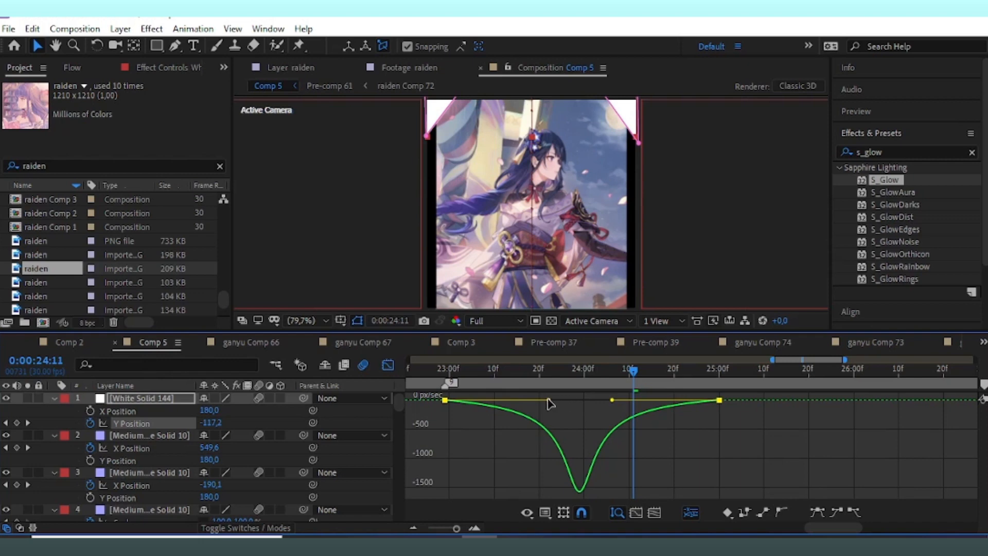
drag(548, 400, 566, 400)
drag(603, 370, 449, 427)
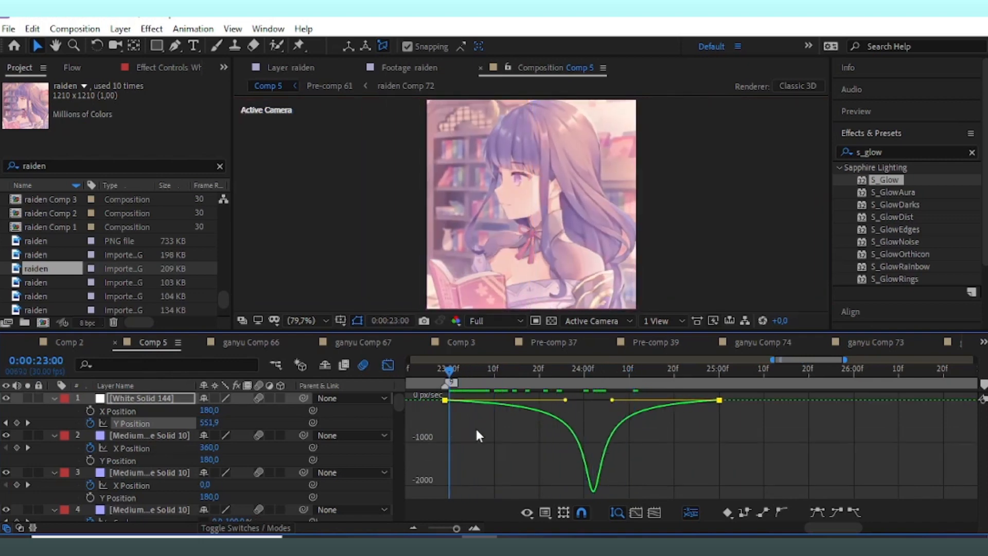
key(space)
key(space)
Step: Enable motion blur on the white solid and check the chevron at 0:00:24:04
click(387, 365)
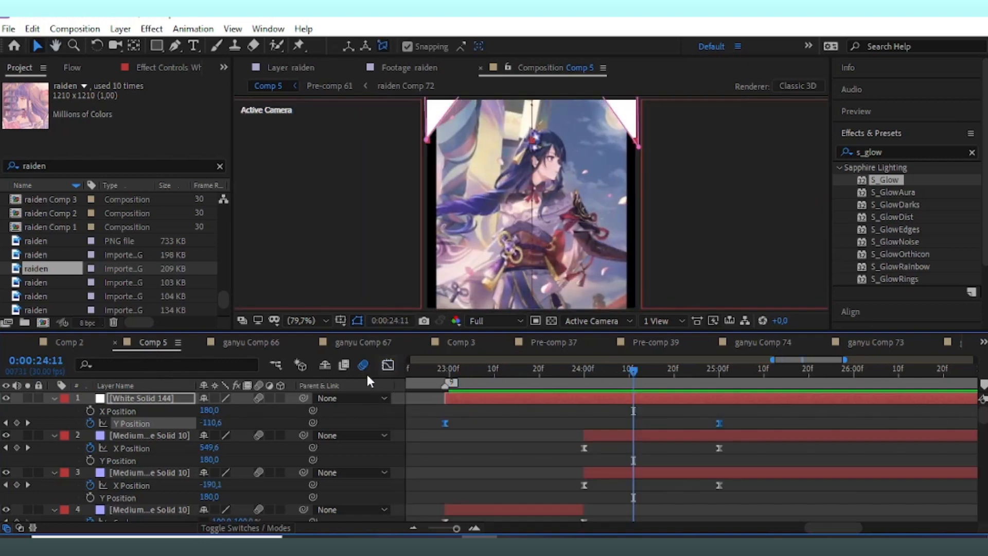
drag(639, 370, 602, 460)
scroll(643, 425, down, 3)
Step: Save the project and apply the Motion Tile effect to the raiden Comp 82 layer
click(662, 460)
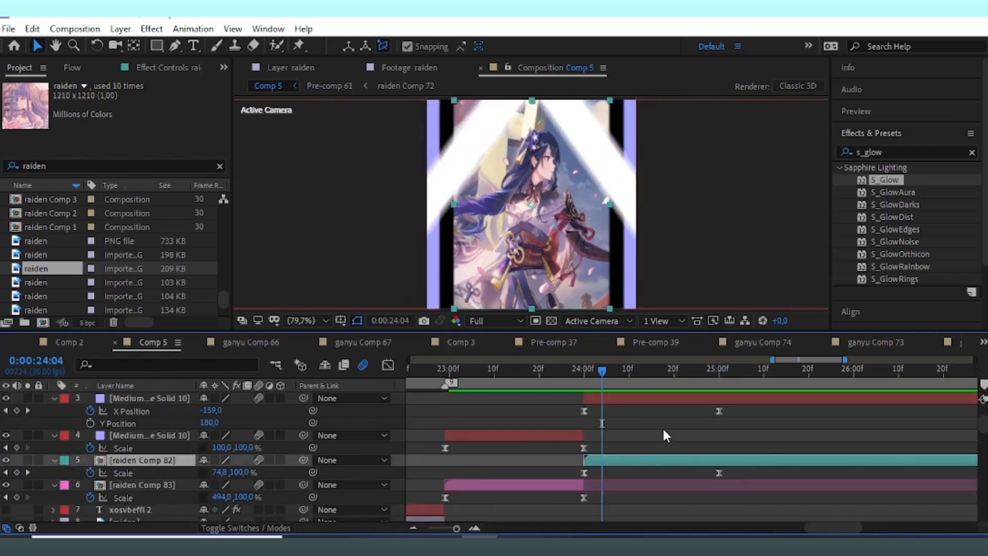
key(ctrl+s)
key(ctrl+f)
text(mo)
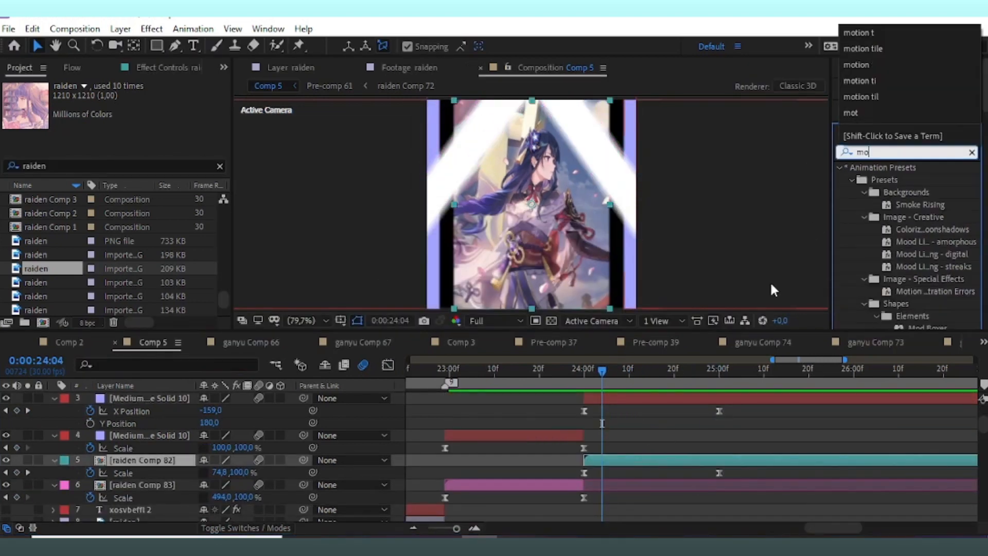
text(tion t)
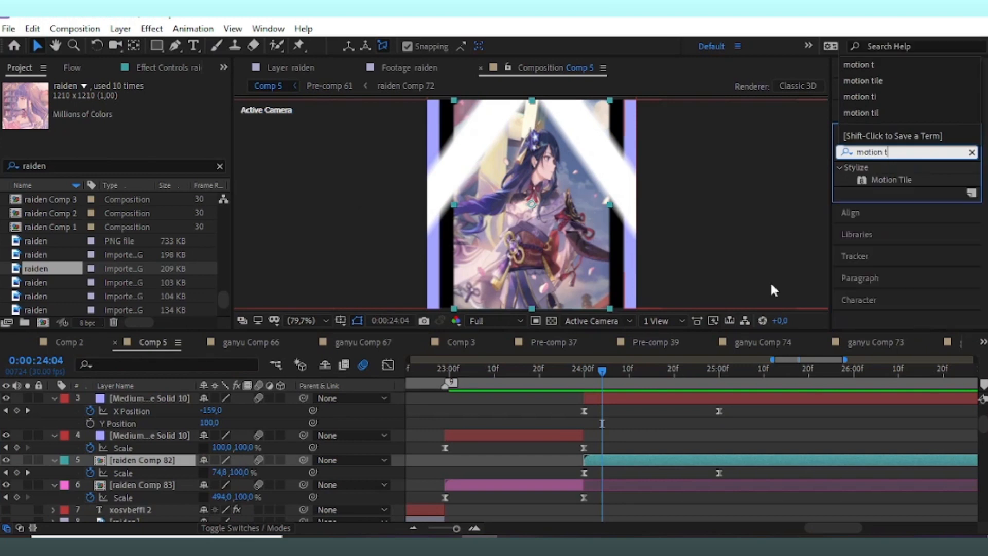
double_click(891, 180)
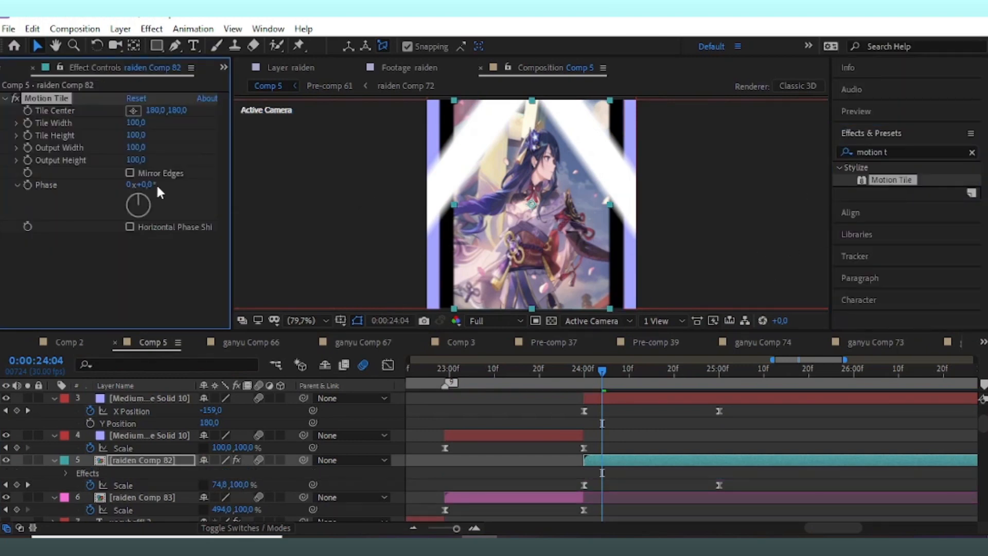
Step: Set Motion Tile's Output Width and Output Height to 200 and enable Mirror Edges on raiden Comp 82
text(200)
click(136, 148)
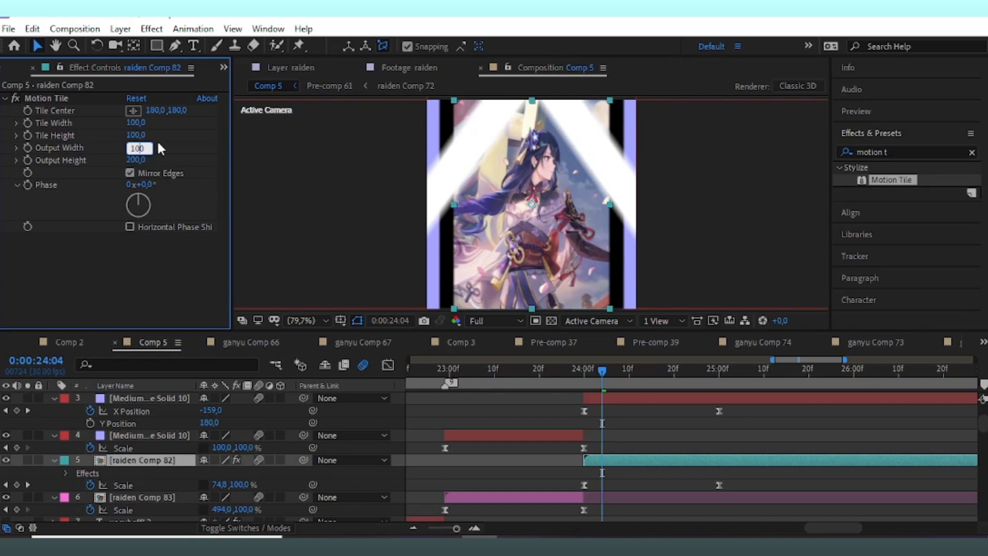
text(200)
key(Return)
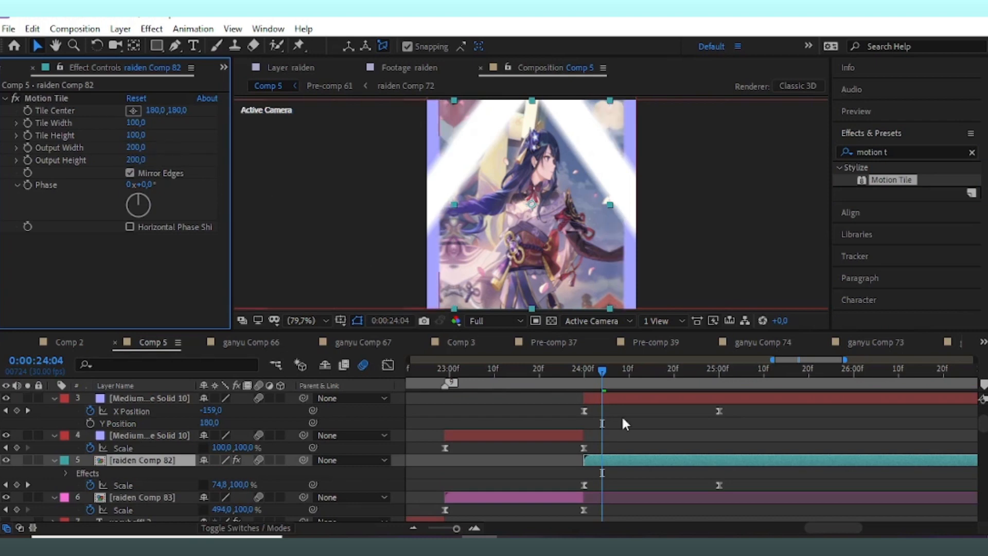
Step: Add a null object above raiden Comp 82, trim its start to 0:00:24:00, and parent raiden Comp 82 to it
click(120, 28)
mouse_move(137, 44)
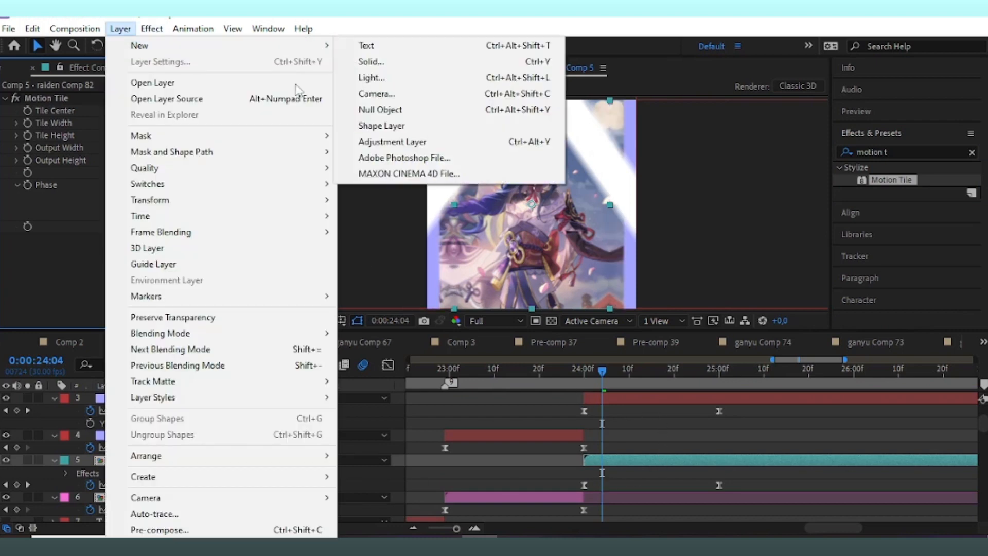
click(452, 108)
scroll(639, 466, down, 1)
drag(617, 374, 586, 456)
key(ctrl+shift+d)
key(Delete)
click(636, 424)
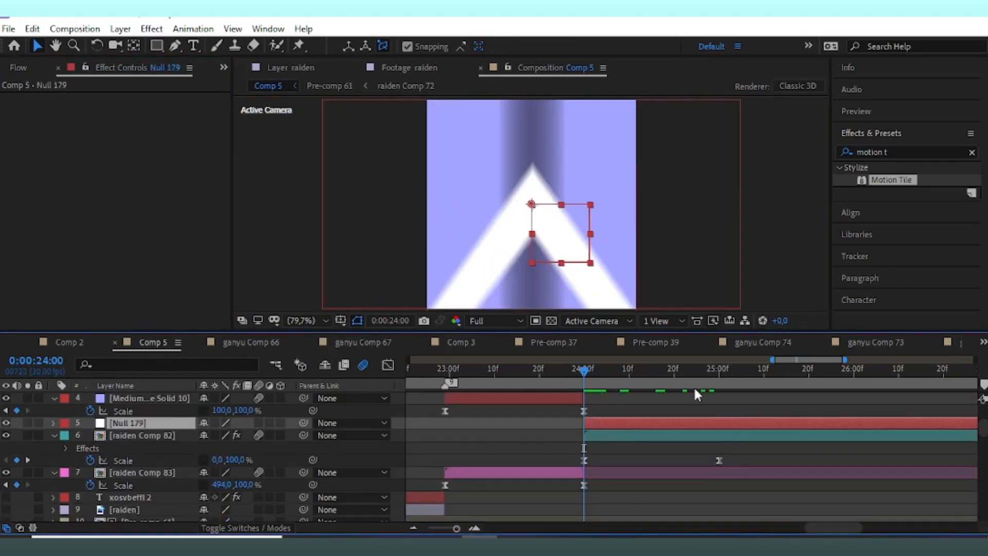
drag(733, 374, 742, 375)
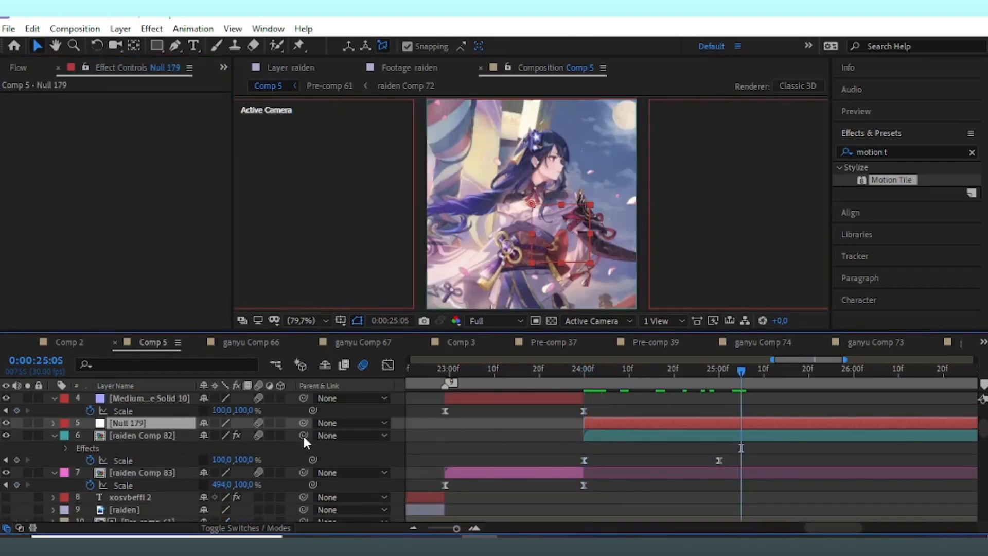
drag(303, 435, 298, 425)
Step: Add Rotation and Scale keyframes to the null and move them to about 0:00:24:13
key(r)
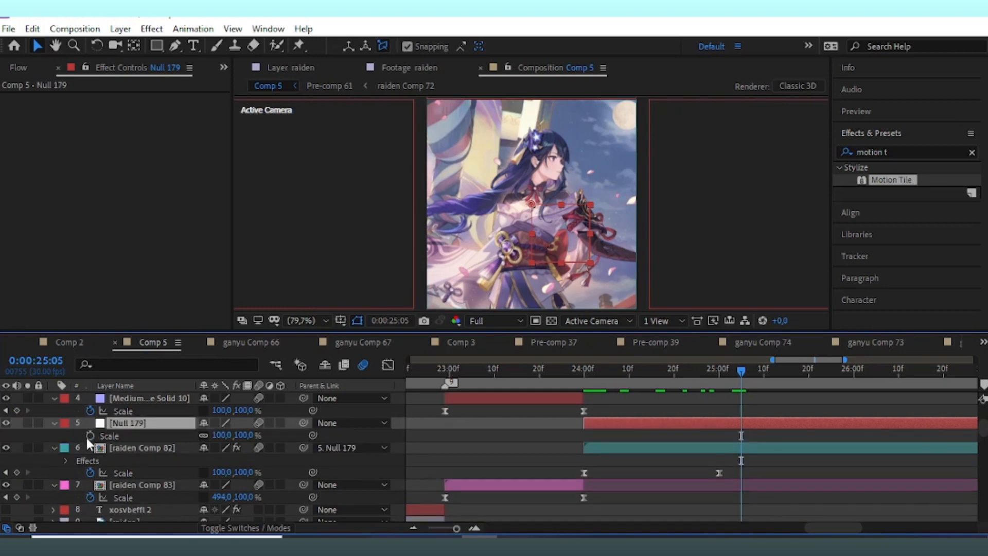
click(90, 439)
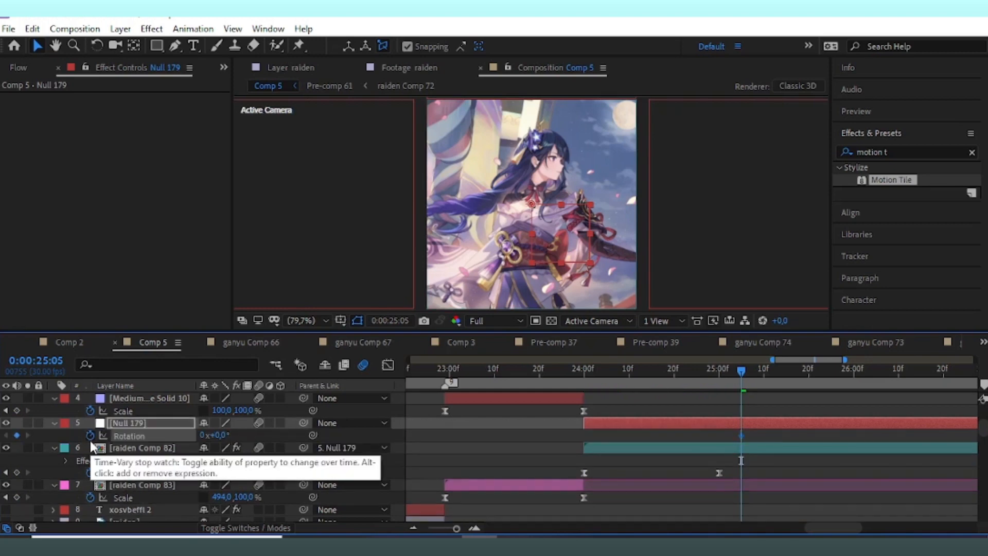
key(alt+shift+s)
drag(750, 436, 643, 459)
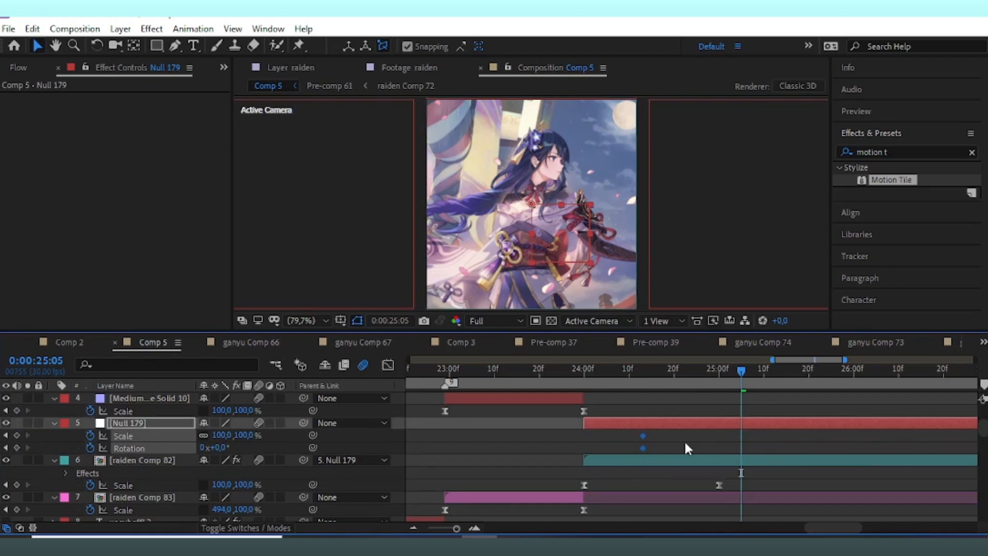
Step: At 0:00:25:08, set the null's Rotation to -180° and Scale to 50%, and apply Easy Ease to all four keyframes
click(763, 437)
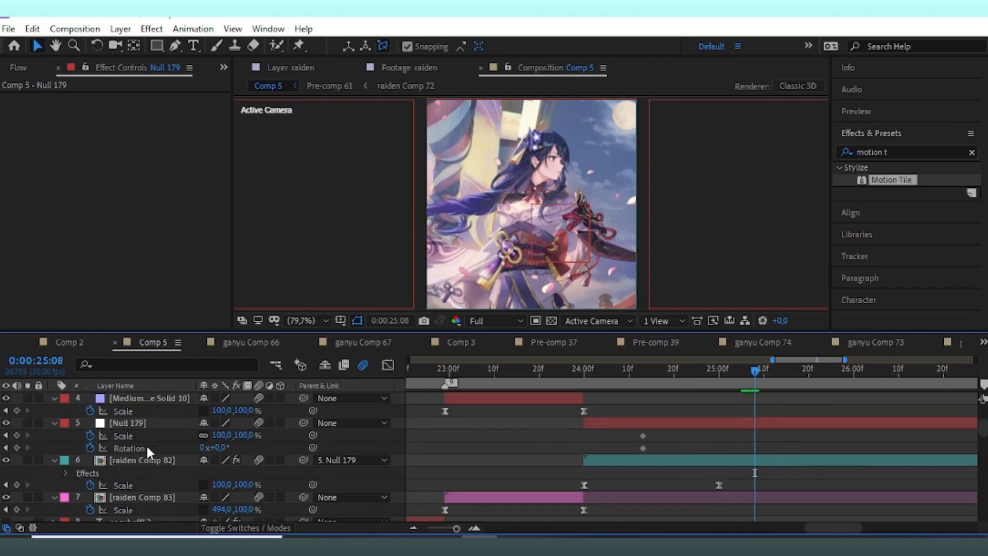
drag(219, 449, 157, 475)
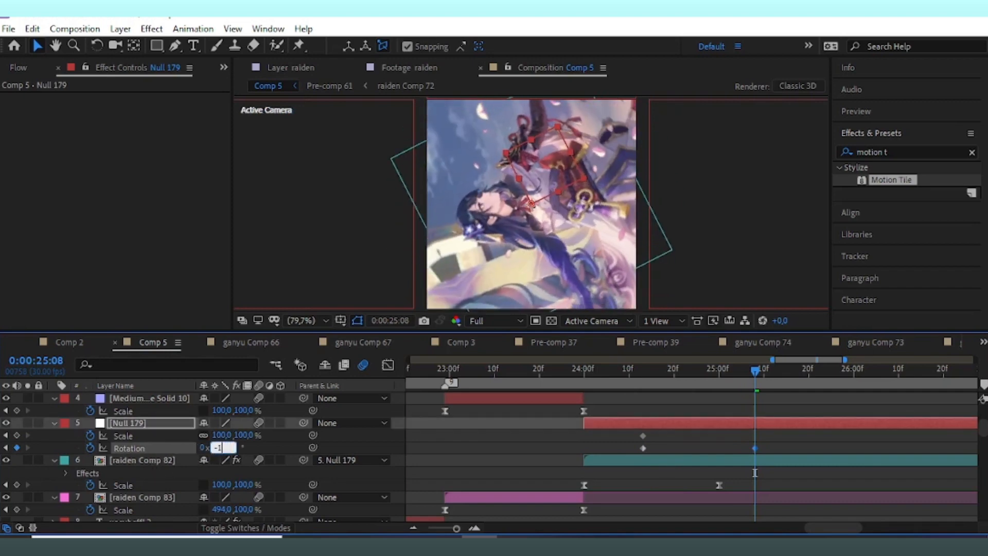
click(259, 452)
drag(247, 436, 230, 452)
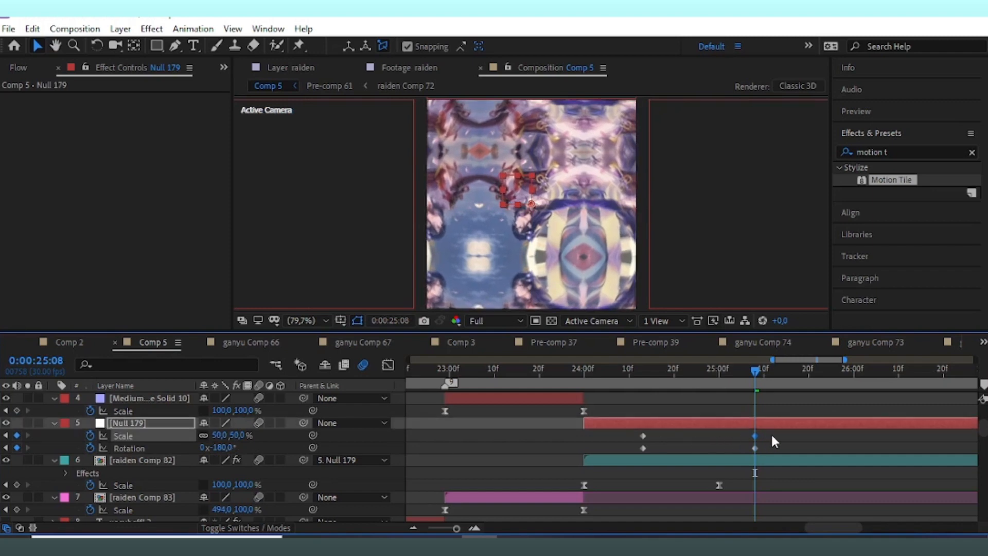
drag(786, 432, 609, 445)
key(F9)
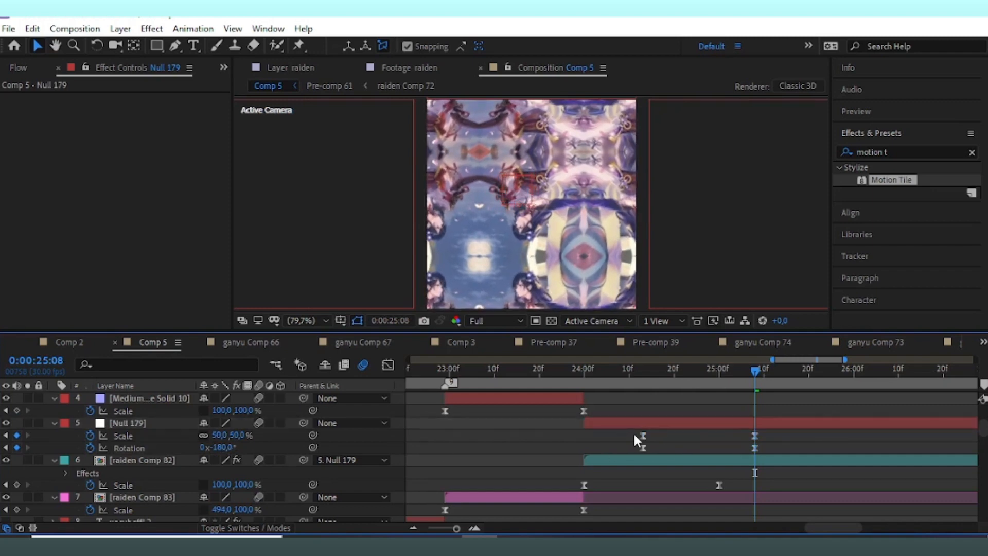
Step: Switch to the value graph and reshape the null's Scale curve for a slow start and a steep final drop
click(643, 436)
click(388, 365)
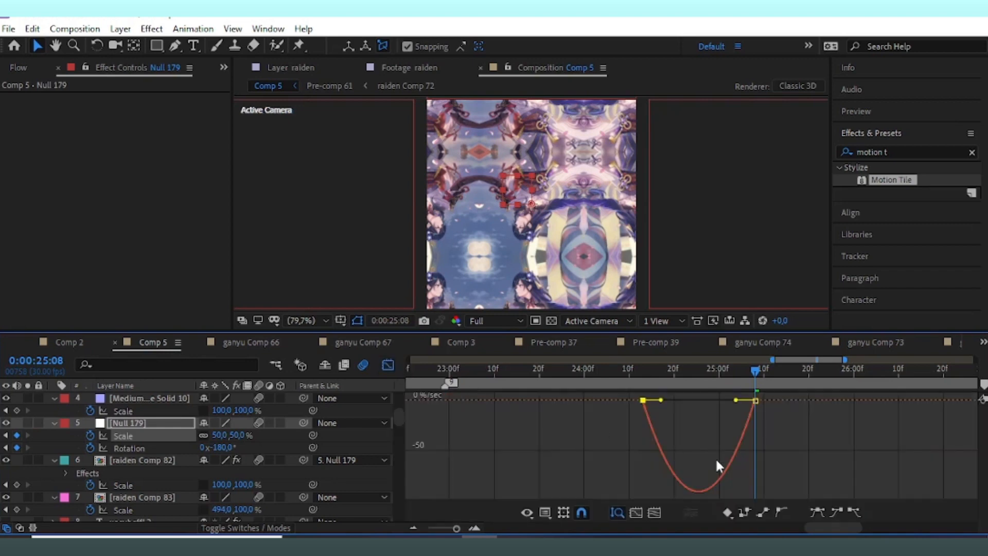
right_click(724, 457)
click(786, 310)
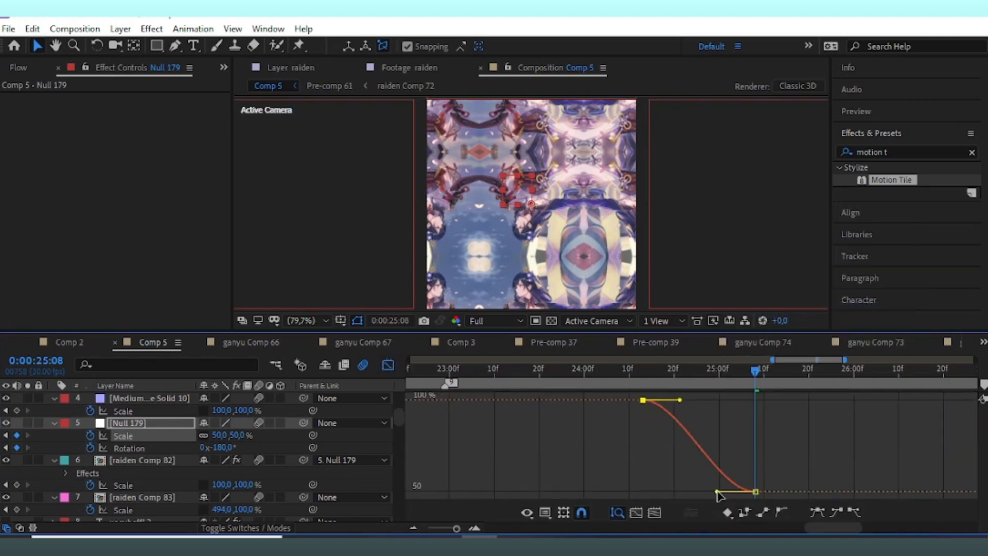
drag(715, 483, 792, 421)
drag(680, 400, 747, 400)
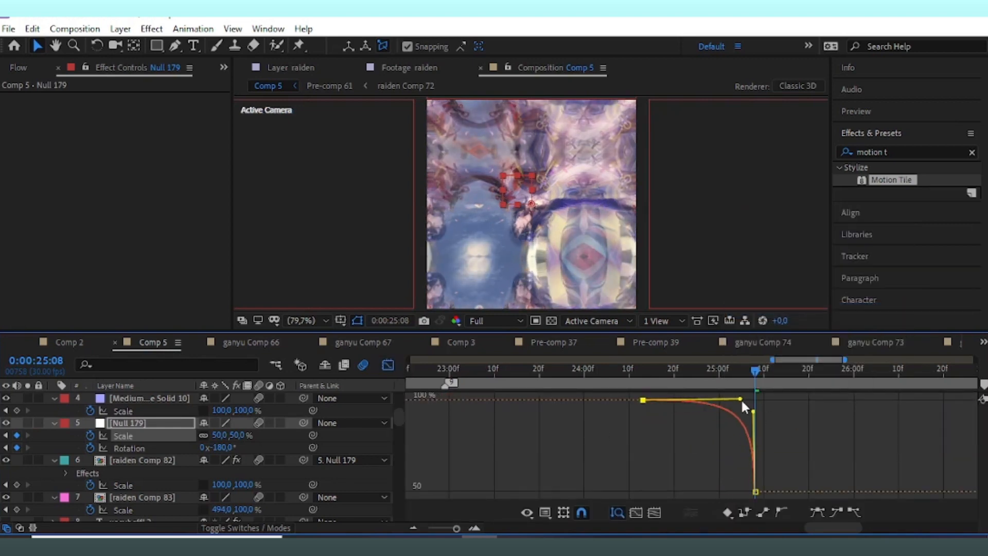
click(383, 369)
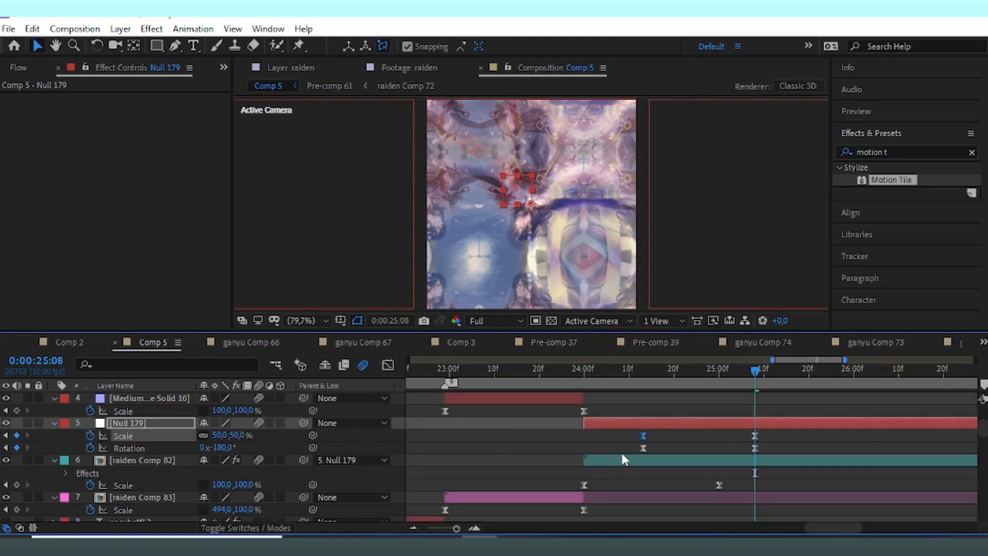
Step: Reshape the null's Rotation value curve for a slow start and a steep final drop, and preview the motion
click(641, 448)
click(384, 370)
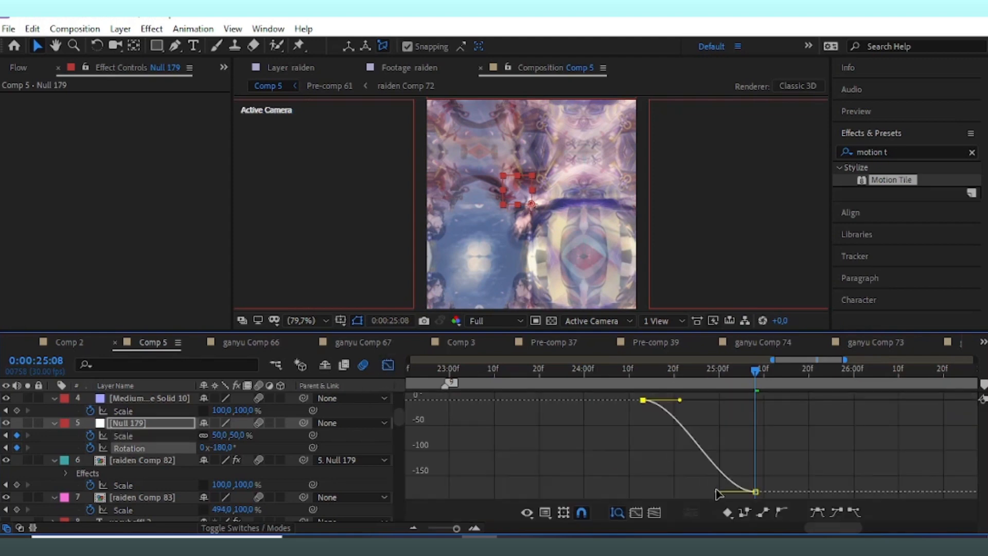
drag(718, 491, 822, 417)
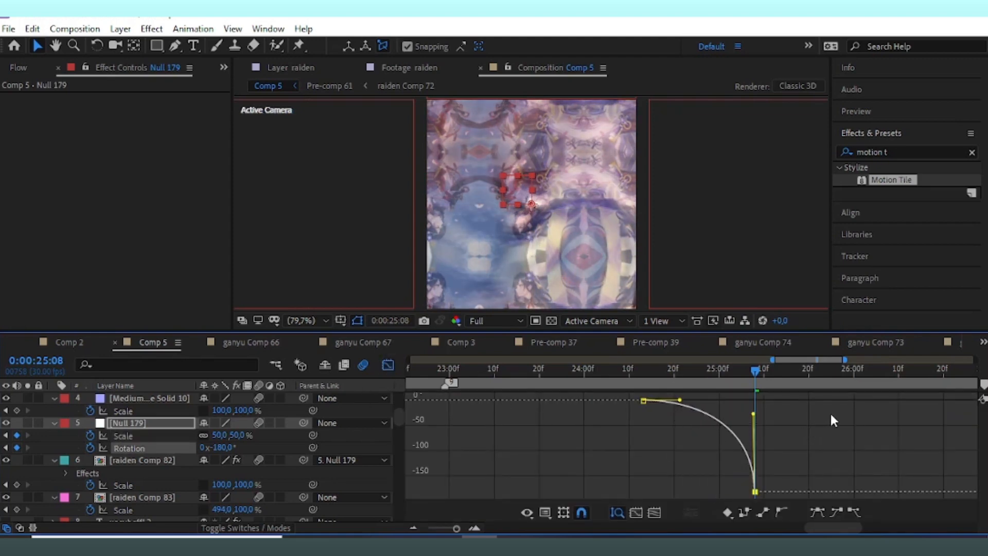
drag(680, 400, 571, 435)
key(space)
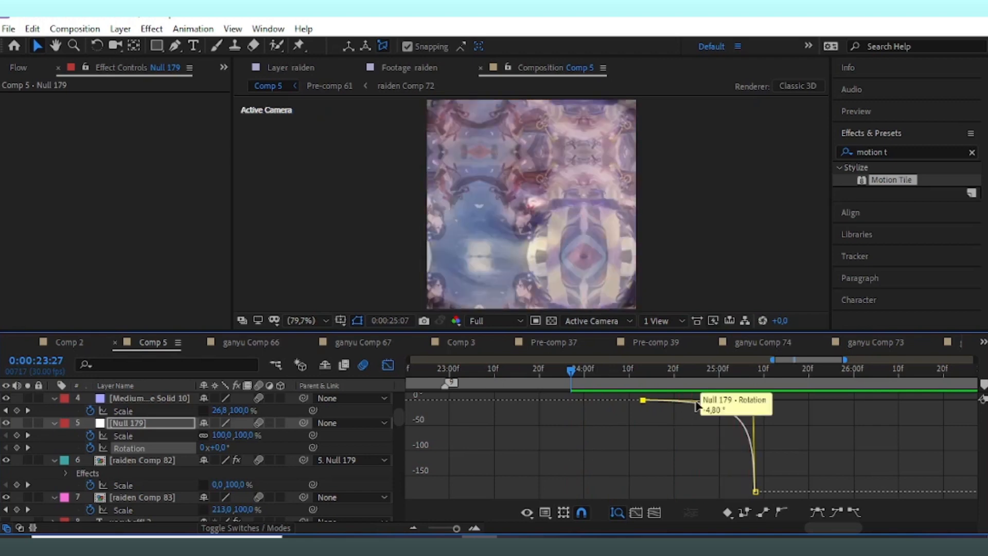
drag(693, 376, 538, 426)
key(space)
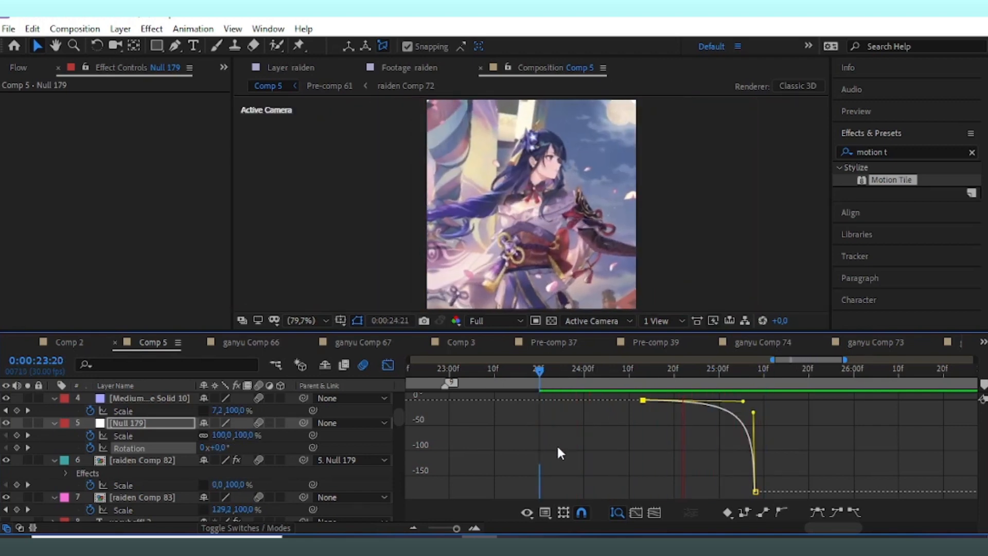
key(space)
Step: Adjust the null's Rotation and Scale curves so both rise slightly above their start values before the steep drop
drag(725, 371, 740, 385)
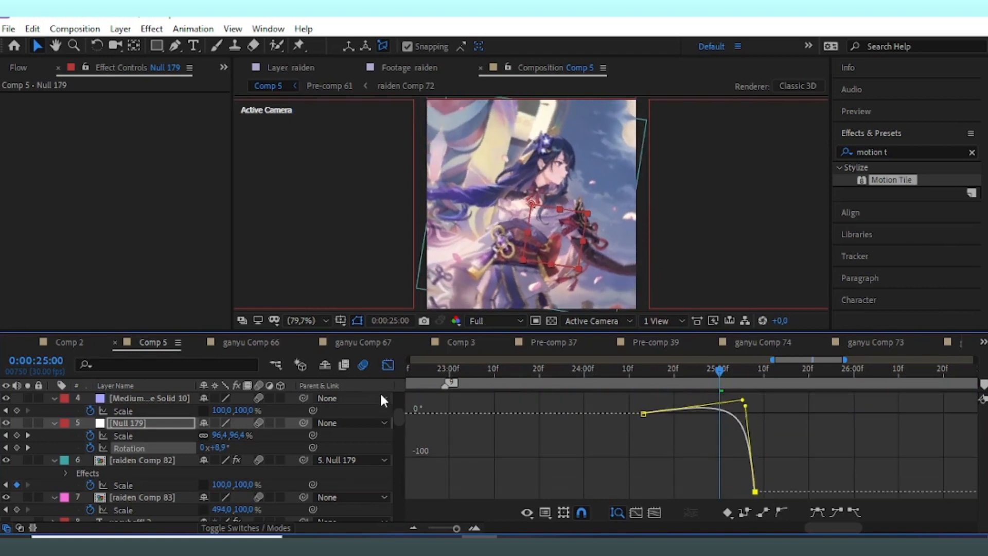
click(389, 371)
click(643, 435)
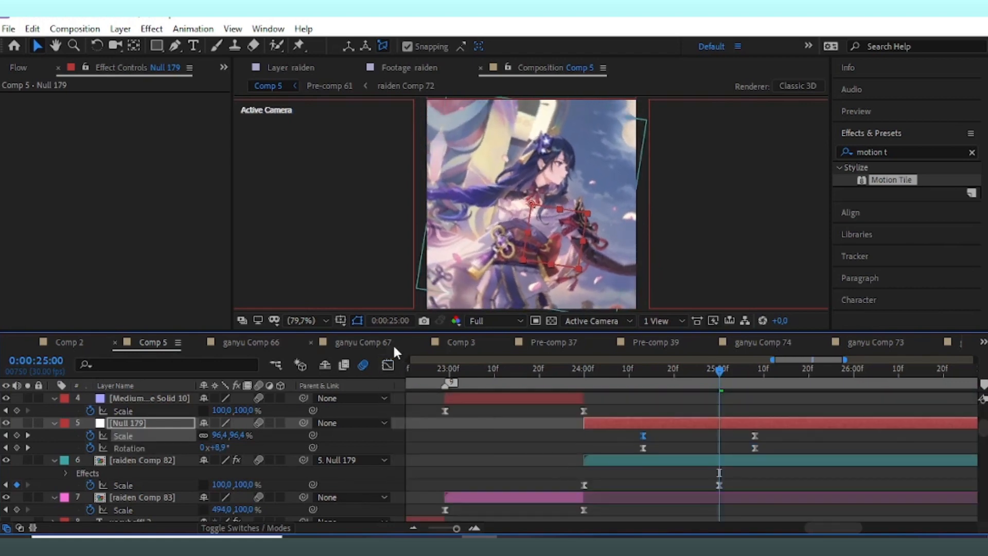
click(389, 369)
mouse_move(743, 400)
mouse_down()
mouse_move(742, 391)
mouse_move(748, 404)
mouse_up()
drag(719, 370, 643, 370)
key(space)
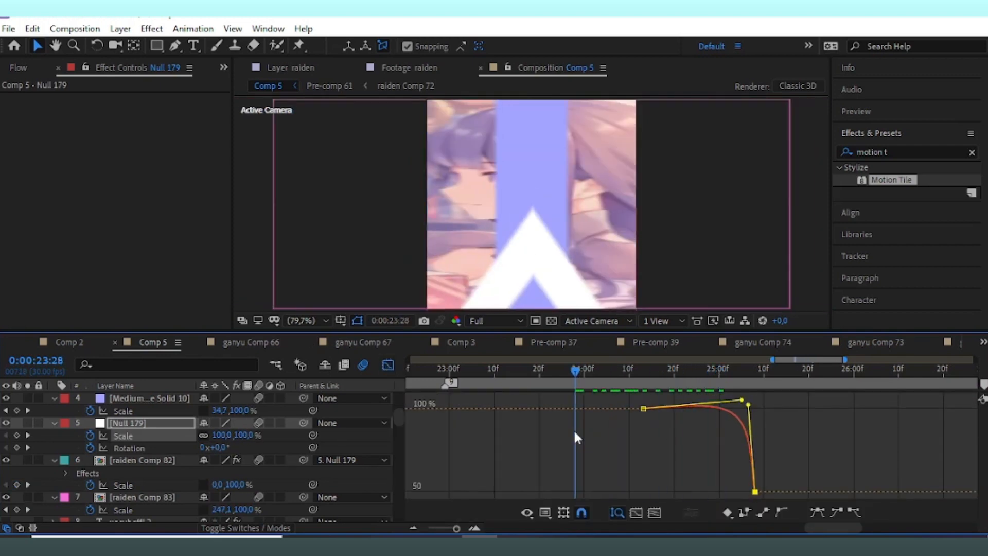
Step: Preview the motion and shift all the null's Scale and Rotation keyframes earlier so the last pair sits at 0:00:25:00
click(761, 371)
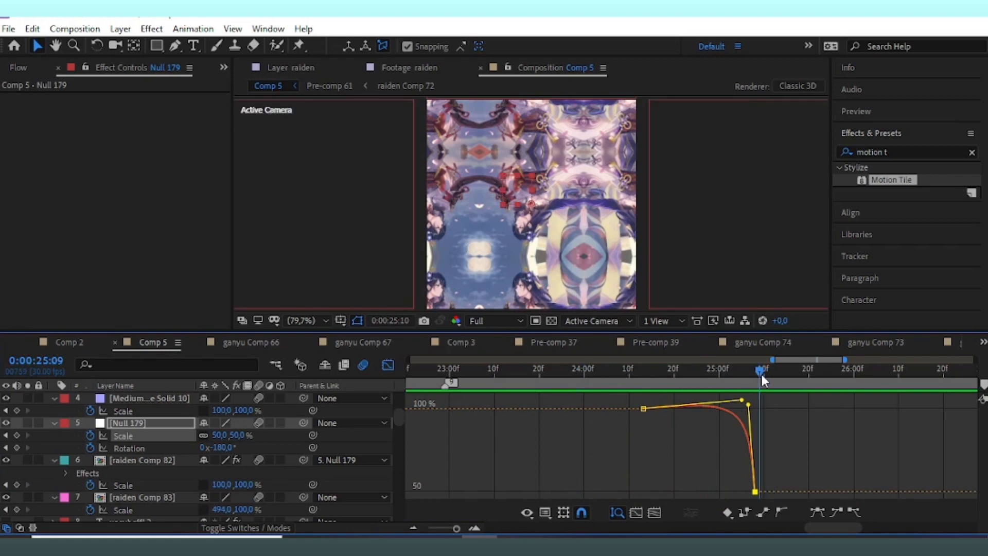
click(388, 365)
drag(760, 383, 548, 431)
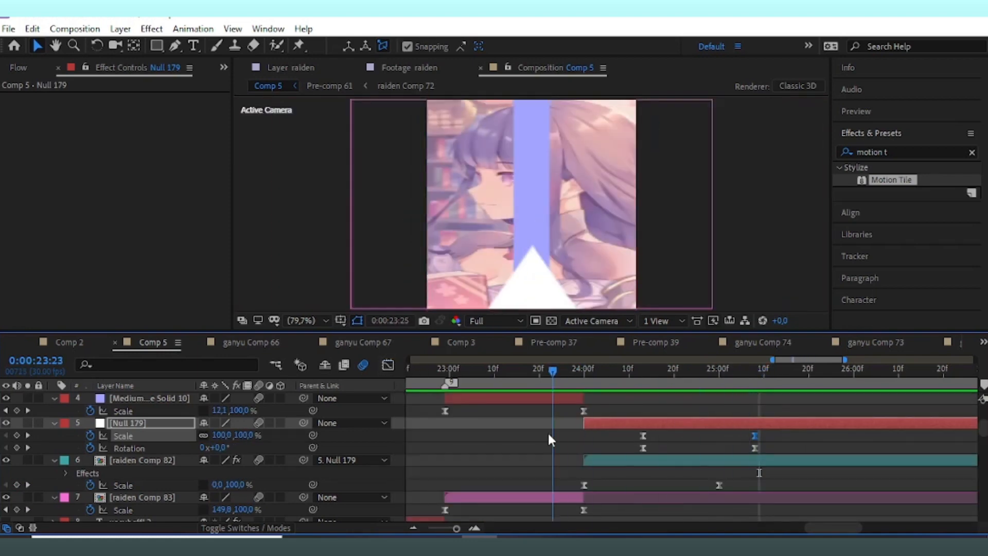
key(space)
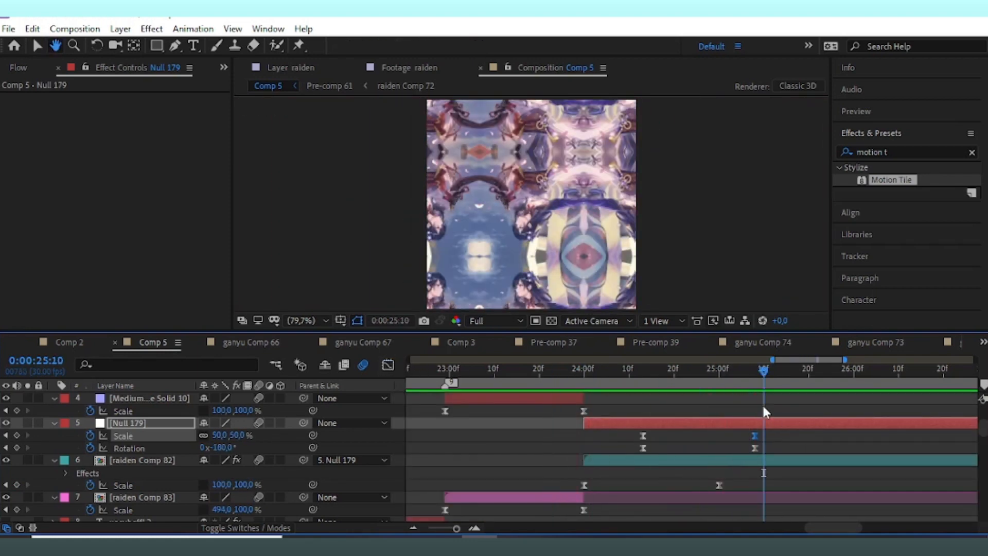
drag(765, 436, 608, 467)
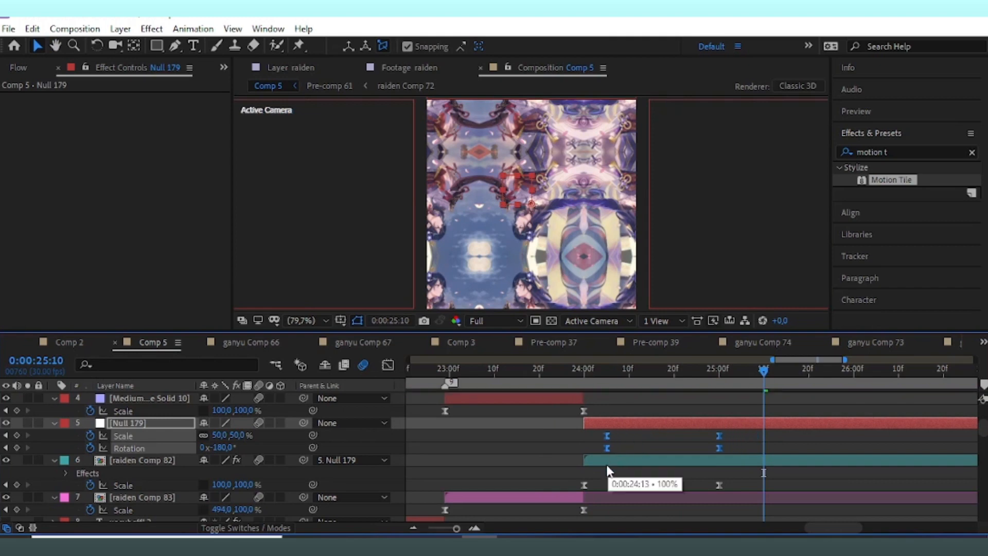
key(space)
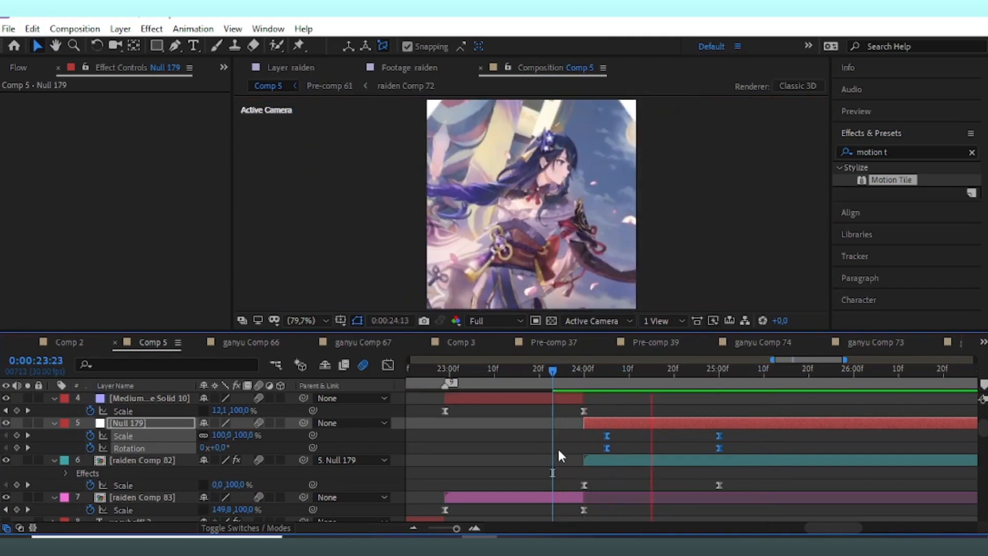
Step: Trim the null and raiden Comp 82 to end at 0:00:25:00 and save the project
click(721, 369)
click(731, 420)
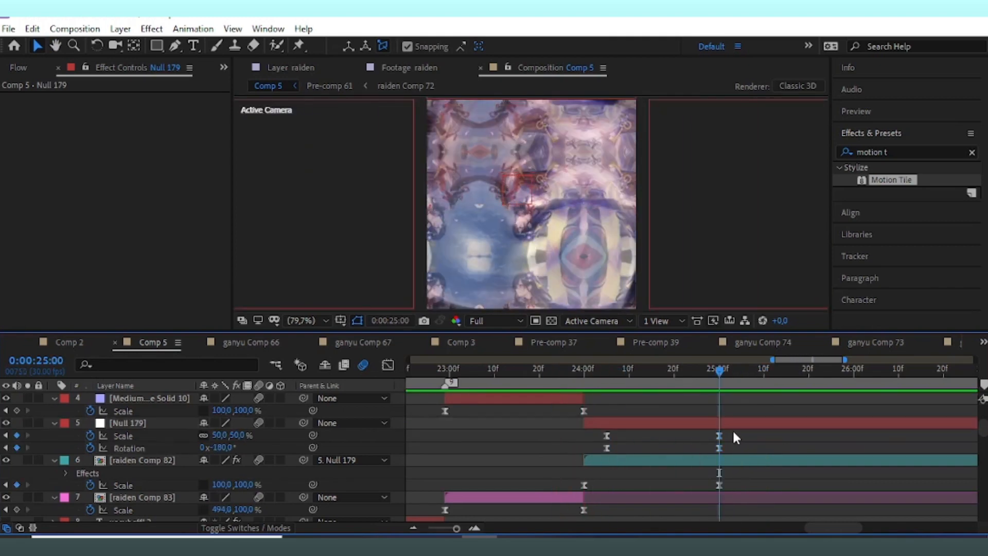
click(129, 423)
ctrl+click(131, 459)
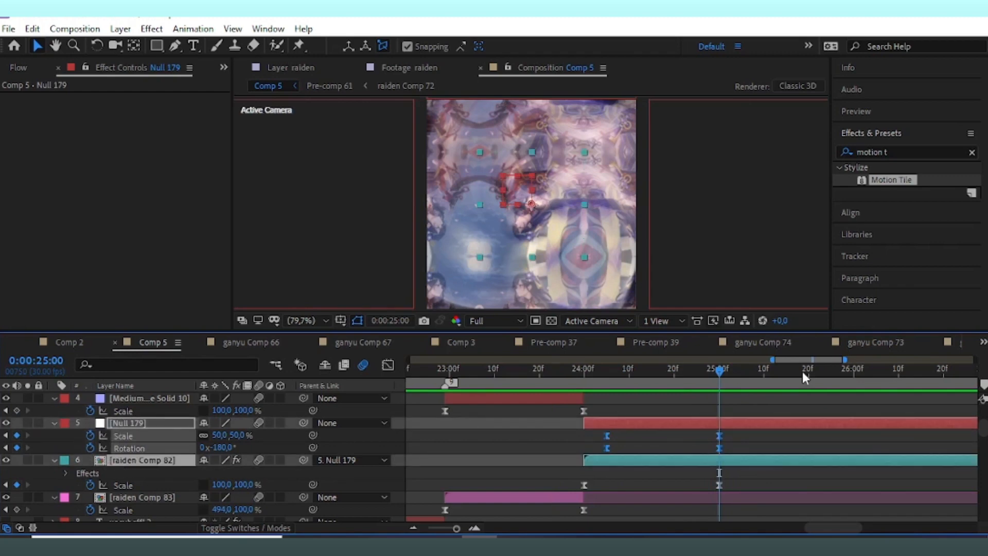
key(ctrl+shift+d)
key(Delete)
key(ctrl+s)
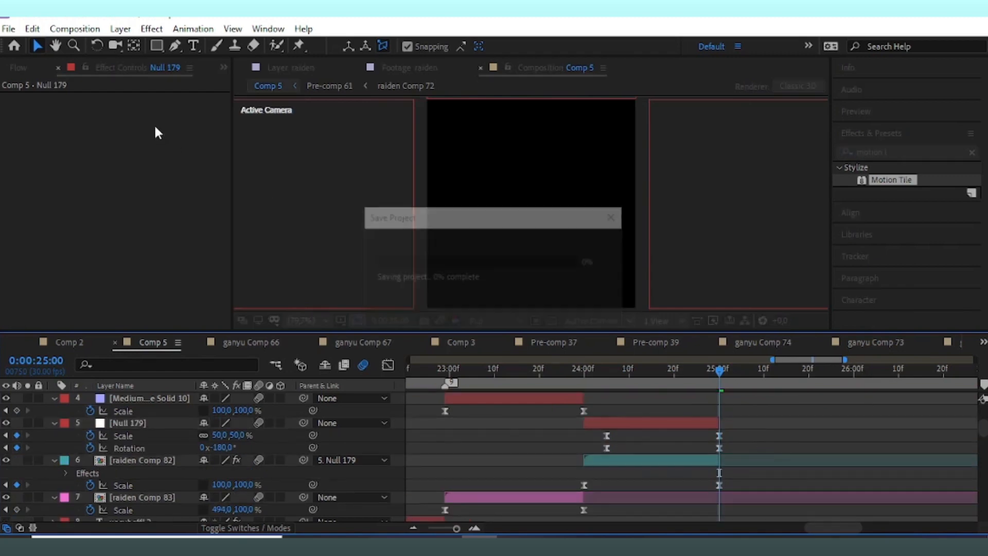
Step: Add the 136 KB raiden image from the project footage to Comp 5 above Null 179, starting at 0:00:25:00
click(223, 67)
click(252, 84)
drag(47, 296, 744, 423)
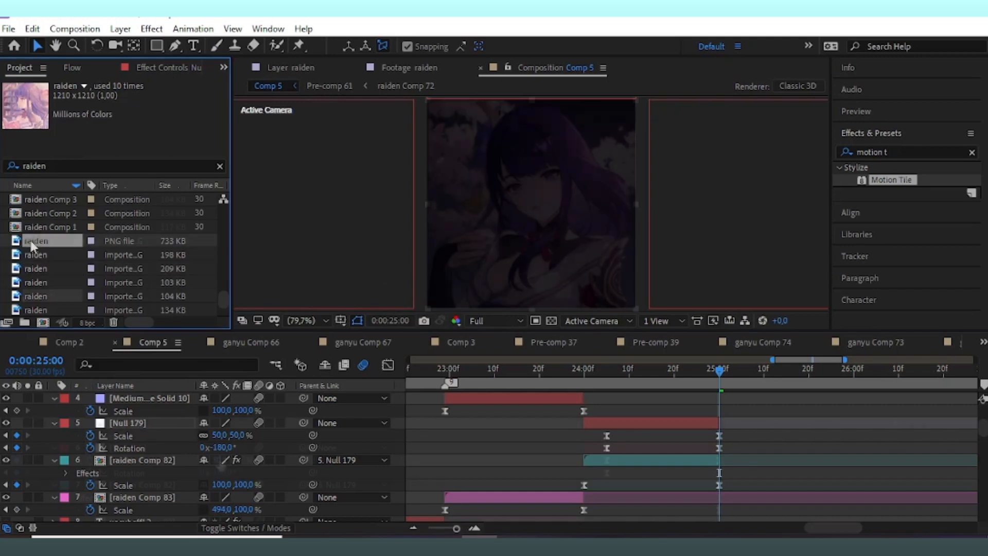
right_click(744, 423)
click(792, 355)
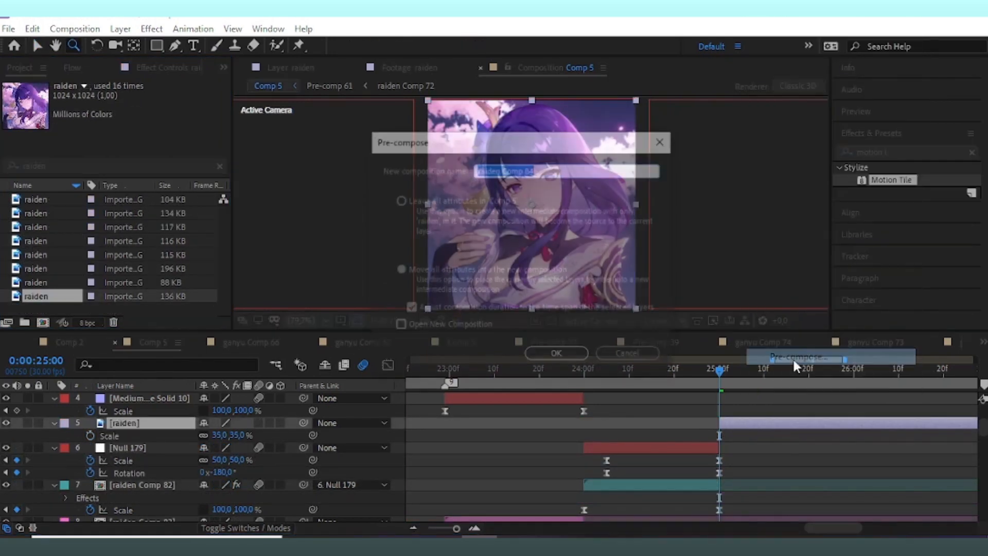
click(584, 360)
Step: Set the raiden image's Scale to 36%, pre-compose it as raiden Comp 84 with all attributes moved, and save the project
click(238, 436)
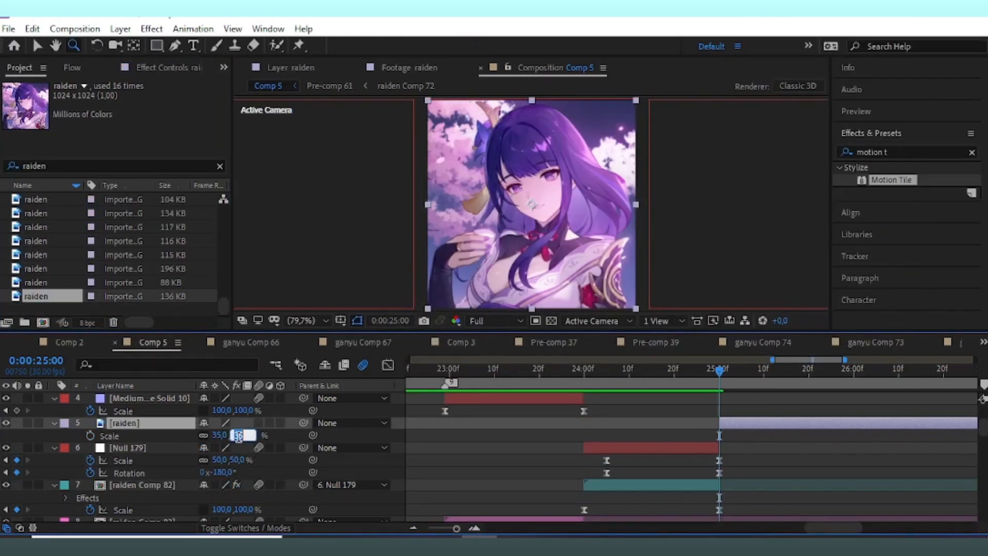
text(36)
right_click(745, 424)
click(793, 358)
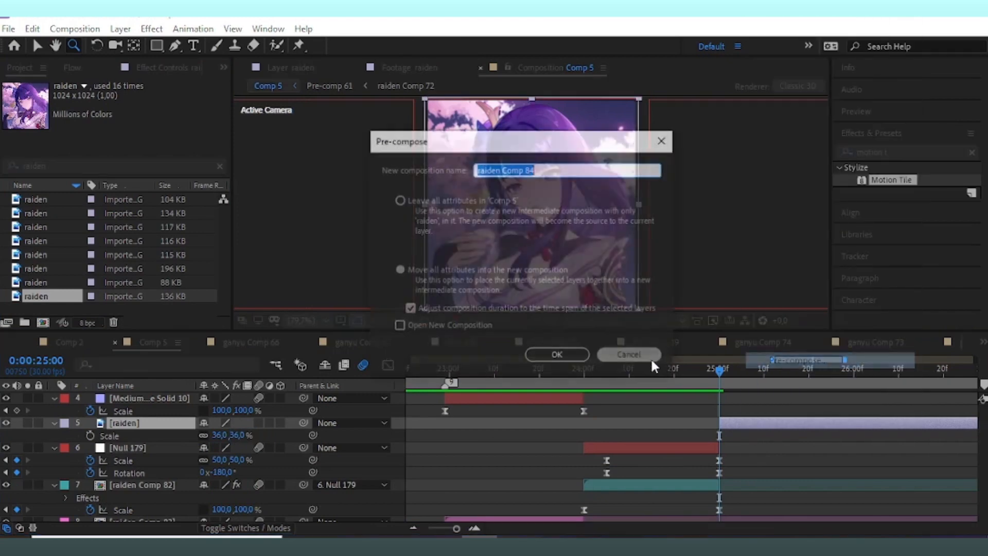
click(566, 355)
key(ctrl+s)
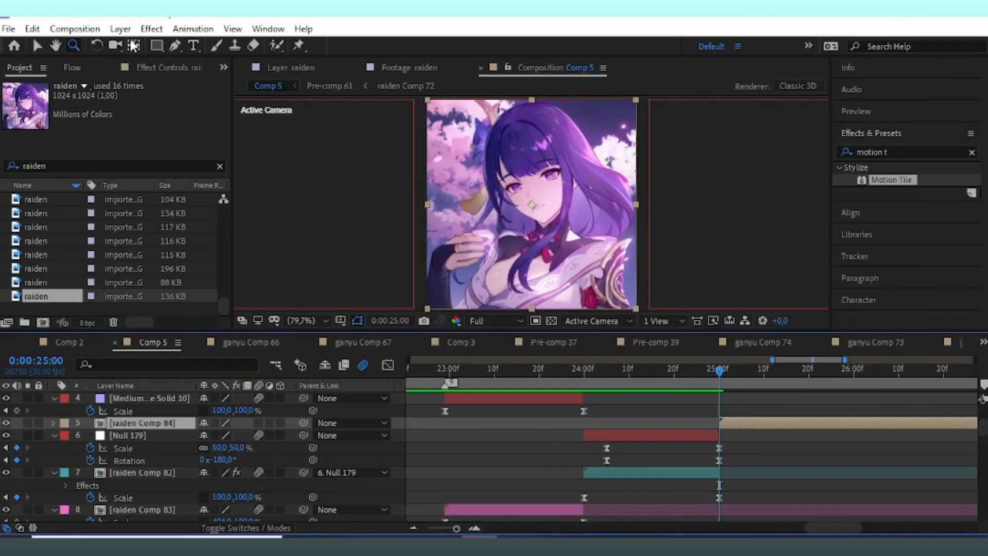
Step: Create a new null object above raiden Comp 84 starting at 0:00:25:00
click(37, 45)
click(120, 28)
mouse_move(309, 45)
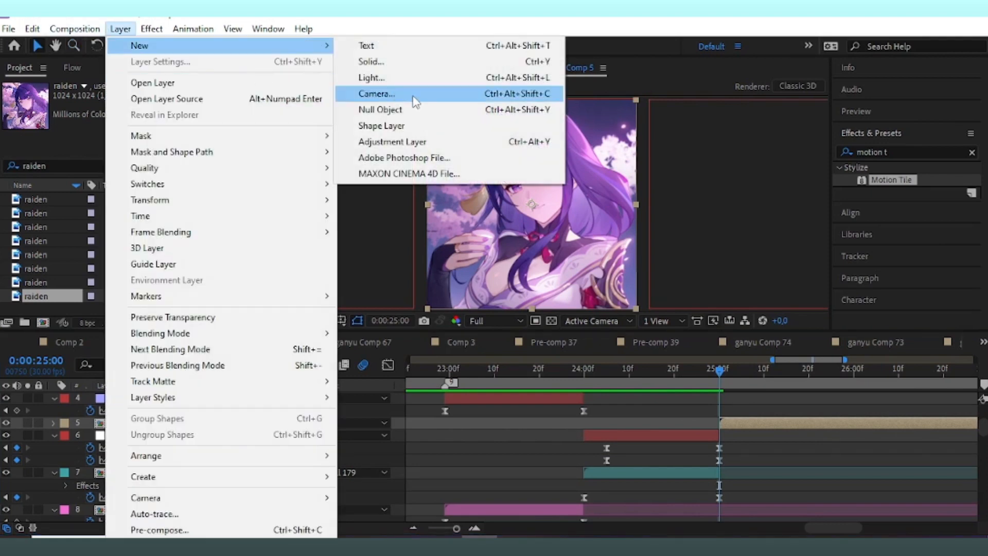
click(391, 109)
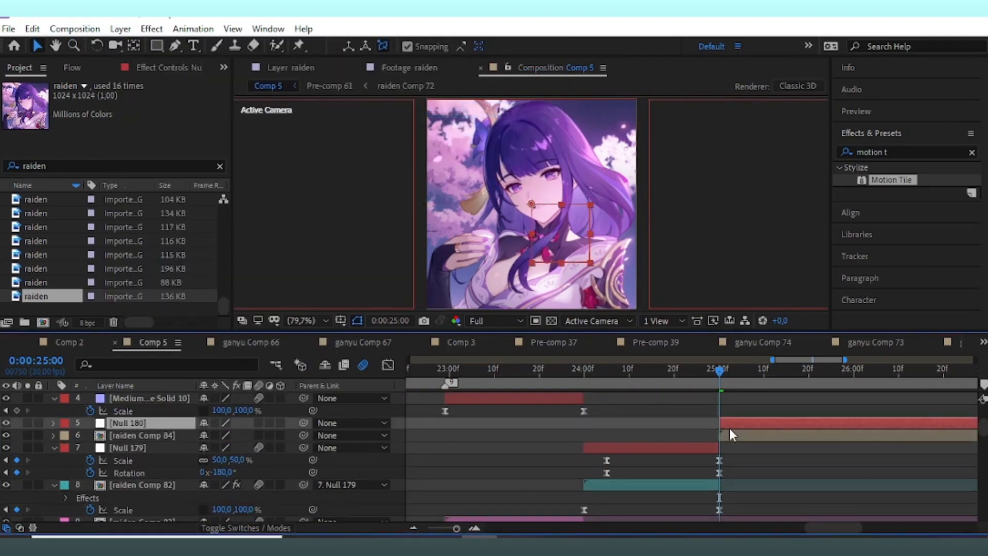
Step: Enable motion blur on the new null and raiden Comp 84, parent the comp to Null 180, and save the project
drag(255, 415, 261, 433)
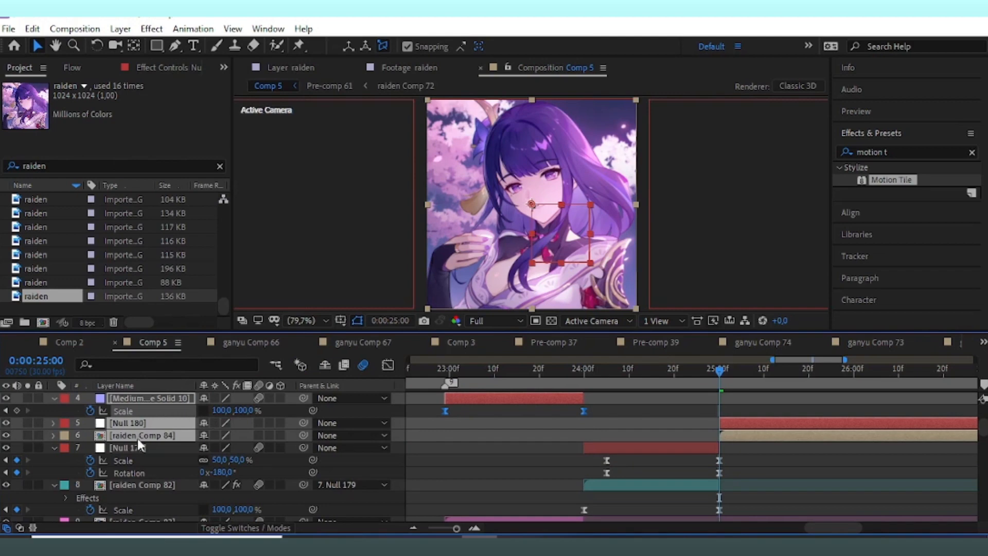
click(138, 446)
click(145, 425)
drag(86, 431, 106, 439)
click(251, 420)
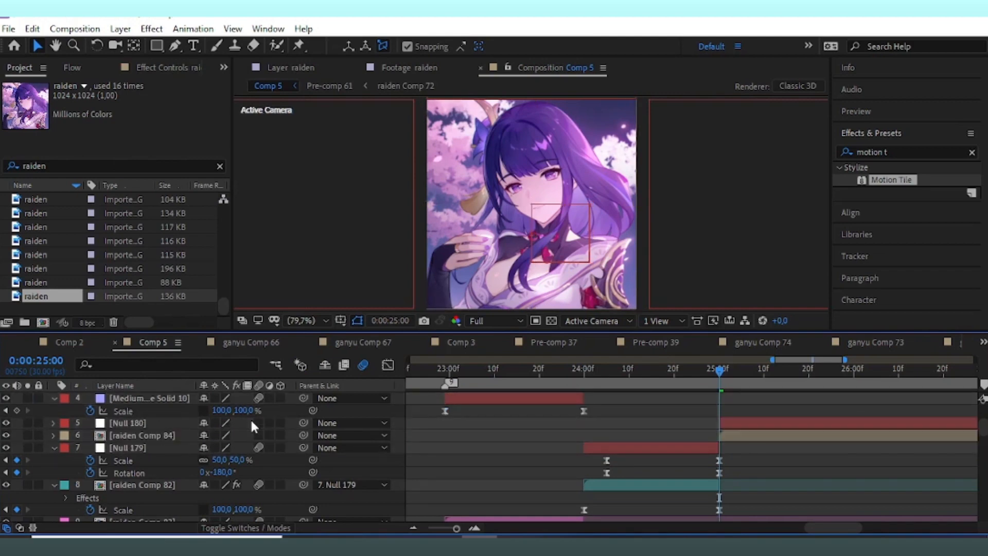
click(258, 423)
click(258, 435)
drag(302, 435, 294, 421)
click(168, 422)
key(ctrl+s)
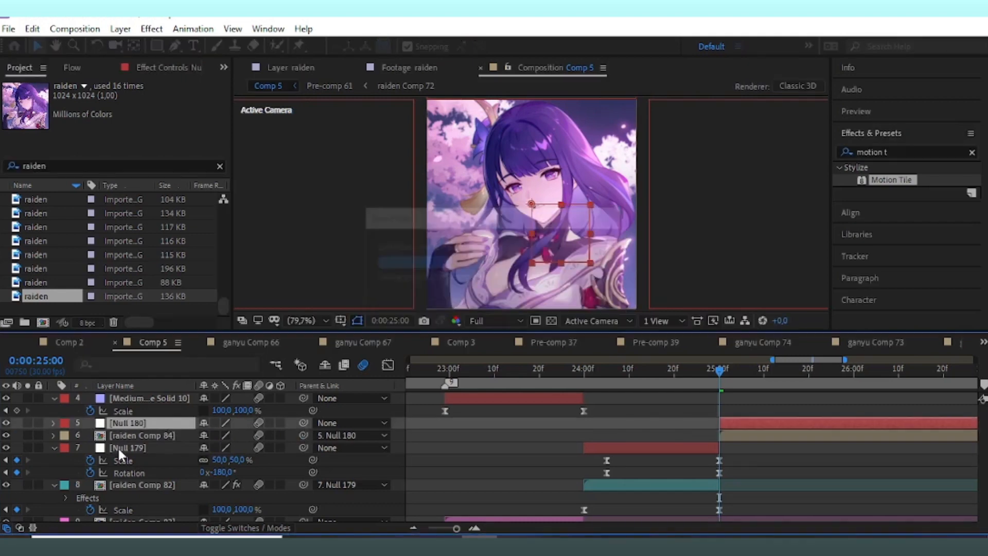
Step: Keyframe Null 180's Rotation and Scale at their default values and move both keyframes to 0:00:25:26
key(r)
click(91, 436)
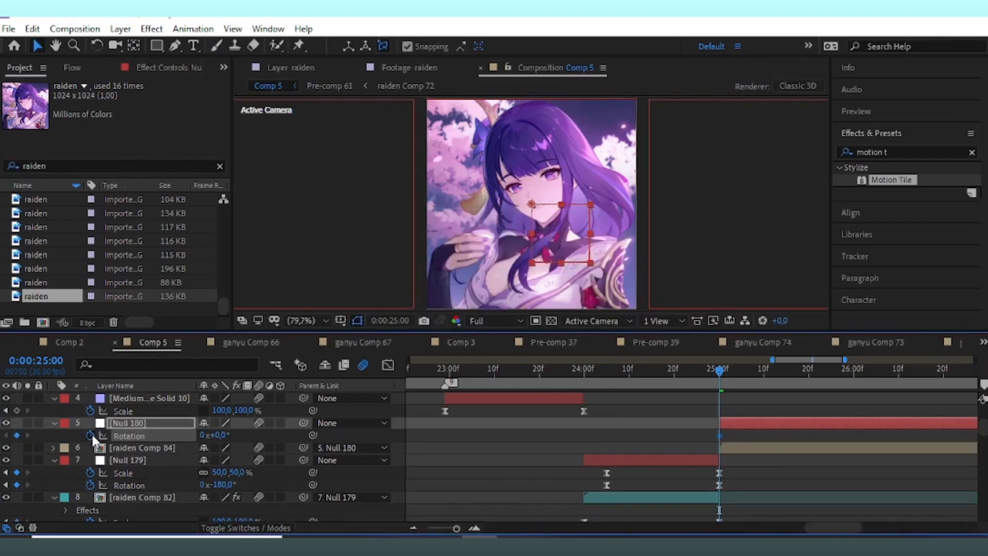
key(shift+s)
click(91, 435)
drag(727, 434, 836, 458)
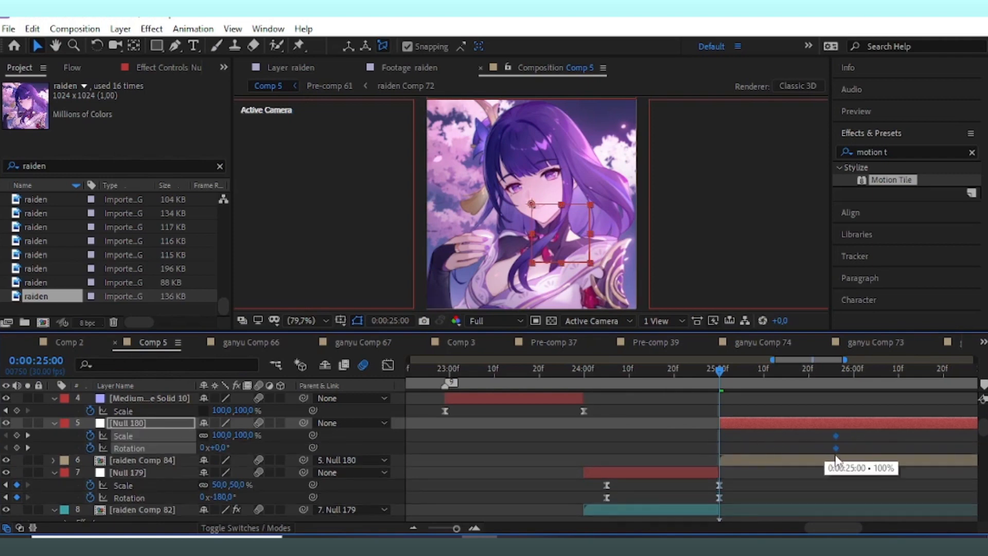
Step: Set Null 180's Scale to 41% and Rotation to 180° at 0:00:25:00
drag(250, 435, 229, 453)
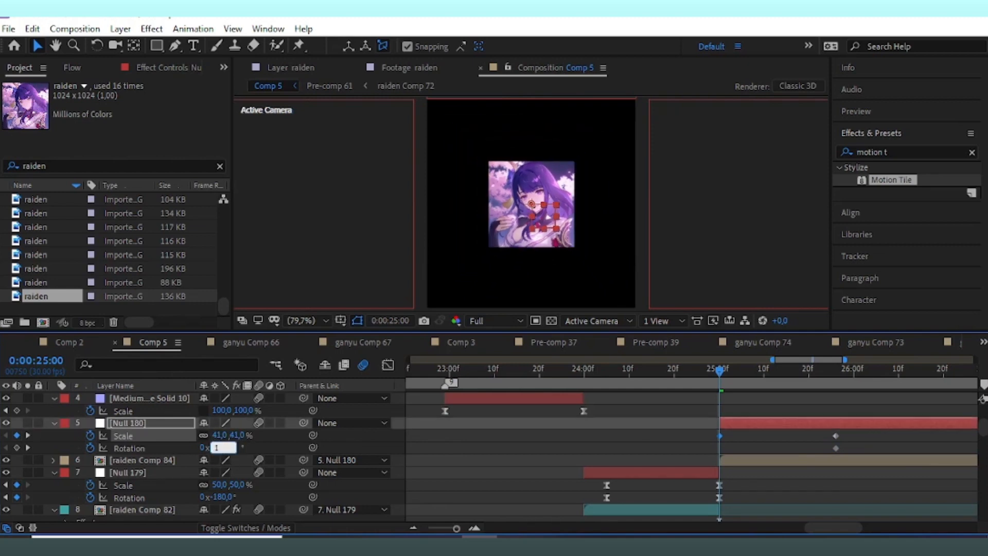
text(180)
key(Return)
Step: Ease Null 180's Scale and Rotation keyframes and reshape the Scale value curve for a fast start and slow finish
drag(857, 432, 662, 454)
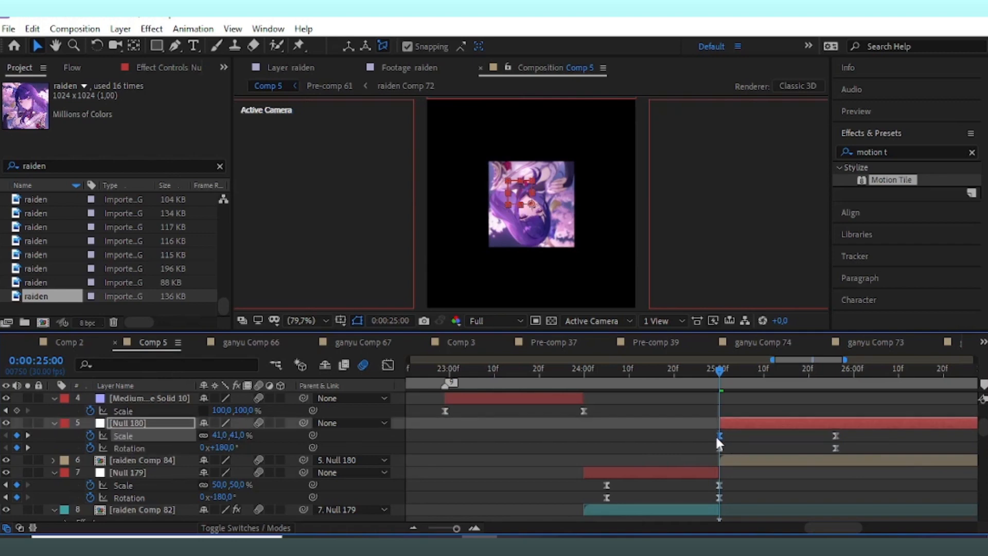
key(shift+F3)
drag(760, 490, 687, 411)
drag(796, 400, 714, 411)
click(388, 366)
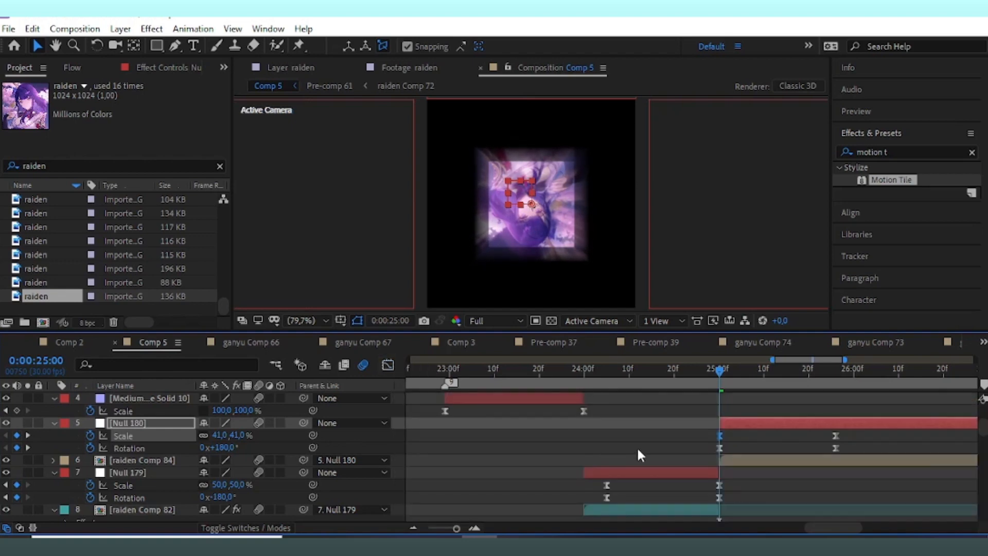
Step: Reshape Null 180's Rotation value curve for a steep initial drop with a long, soft finish, and preview the motion
shift+click(721, 447)
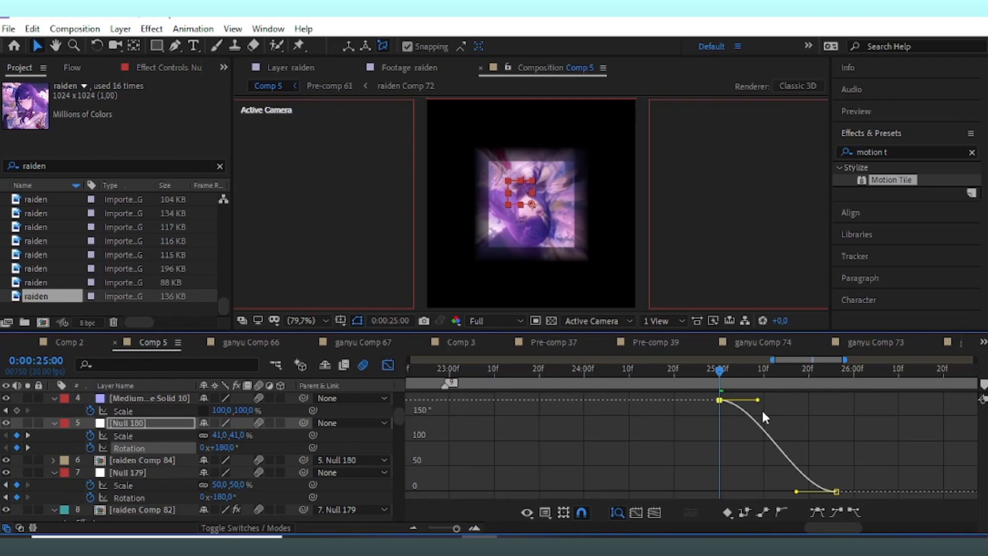
click(762, 410)
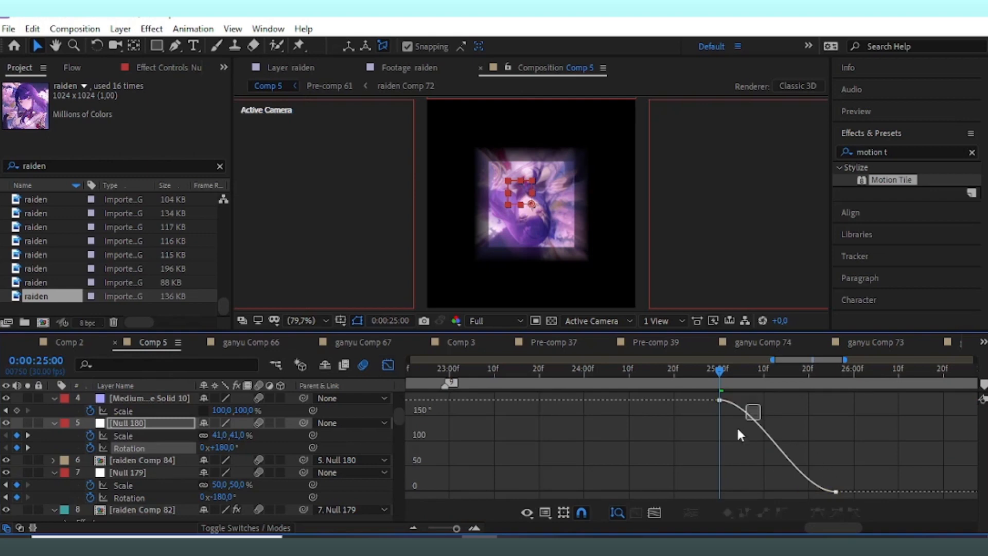
click(770, 426)
drag(760, 406, 705, 485)
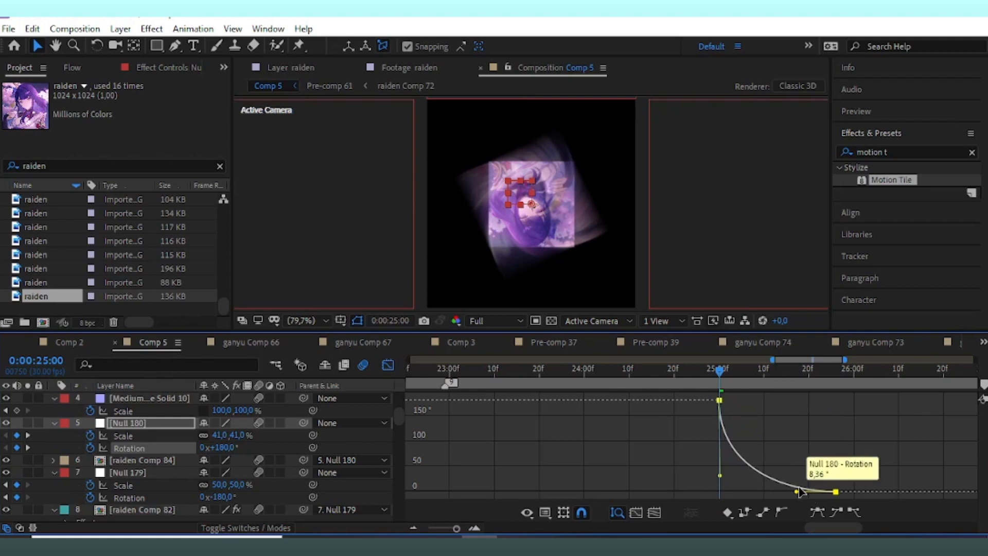
drag(798, 491, 730, 489)
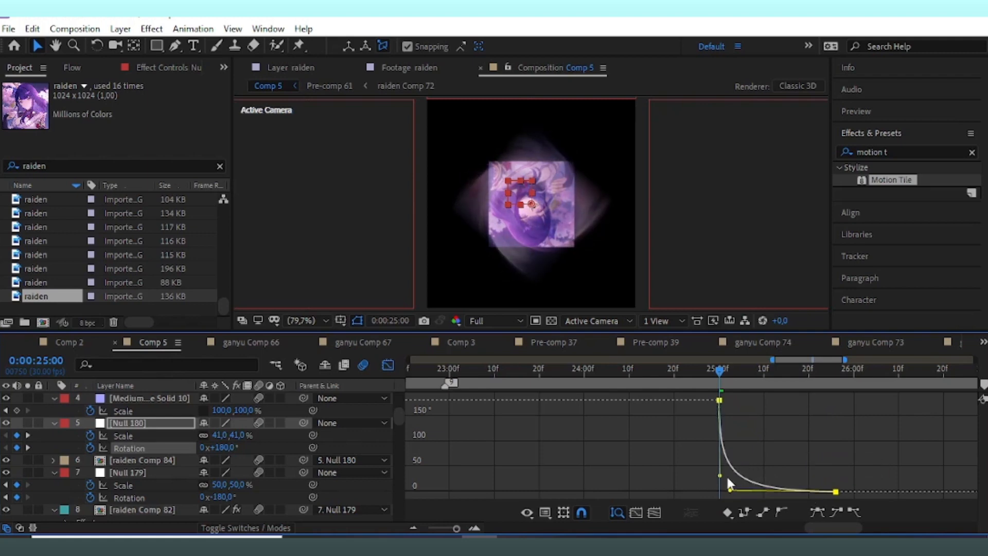
key(space)
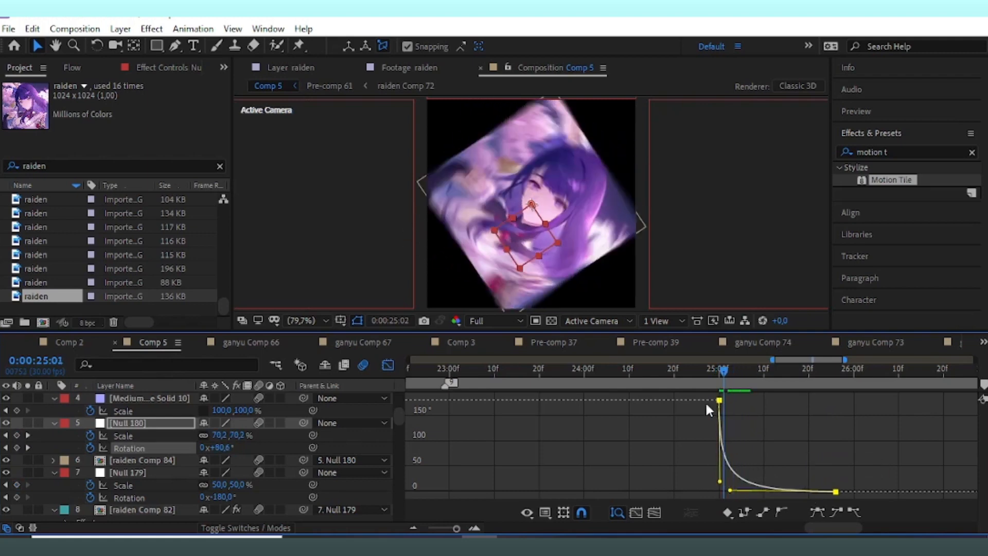
click(388, 365)
Step: Apply Motion Tile to raiden Comp 84 with Mirror Edges enabled and Output Width and Output Height at 200
click(742, 460)
key(ctrl+s)
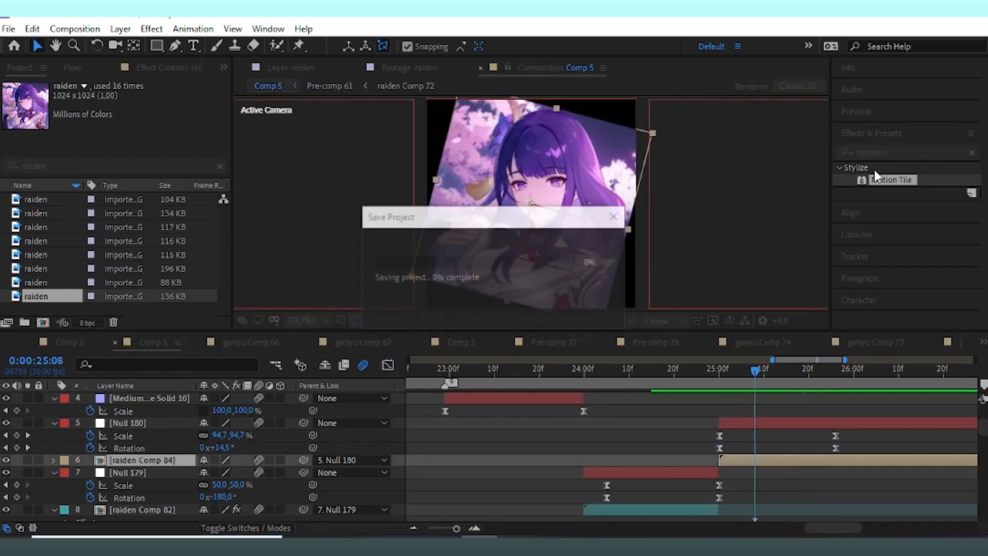
click(883, 179)
double_click(883, 179)
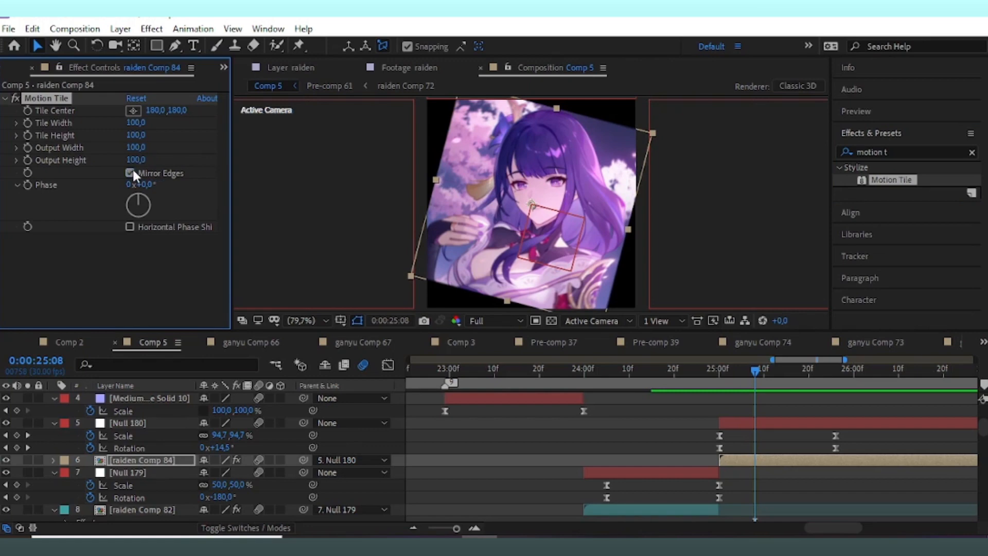
click(138, 161)
text(200)
click(135, 149)
click(168, 155)
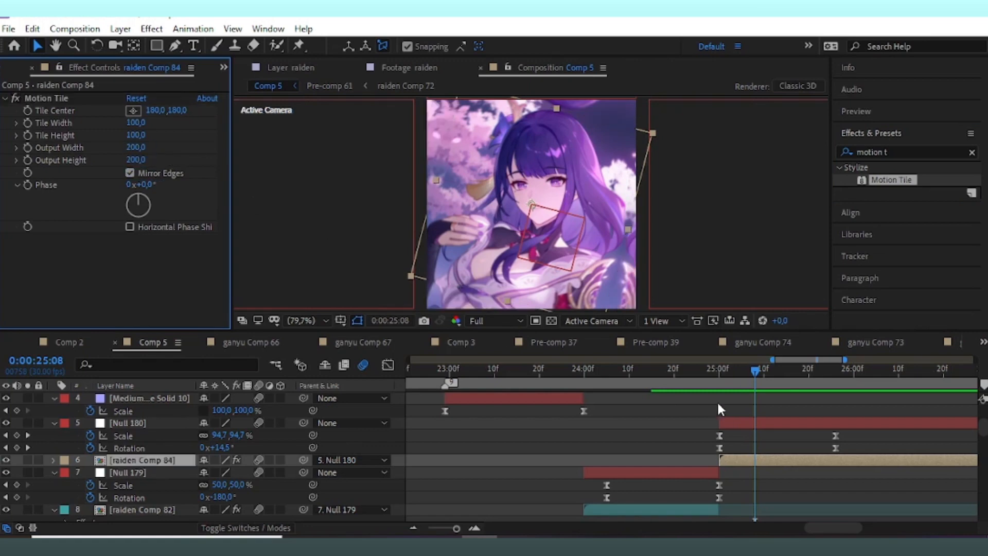
Step: Preview the spin transition from raiden Comp 82 into raiden Comp 84, starting around 0:00:23:27
drag(763, 371, 678, 418)
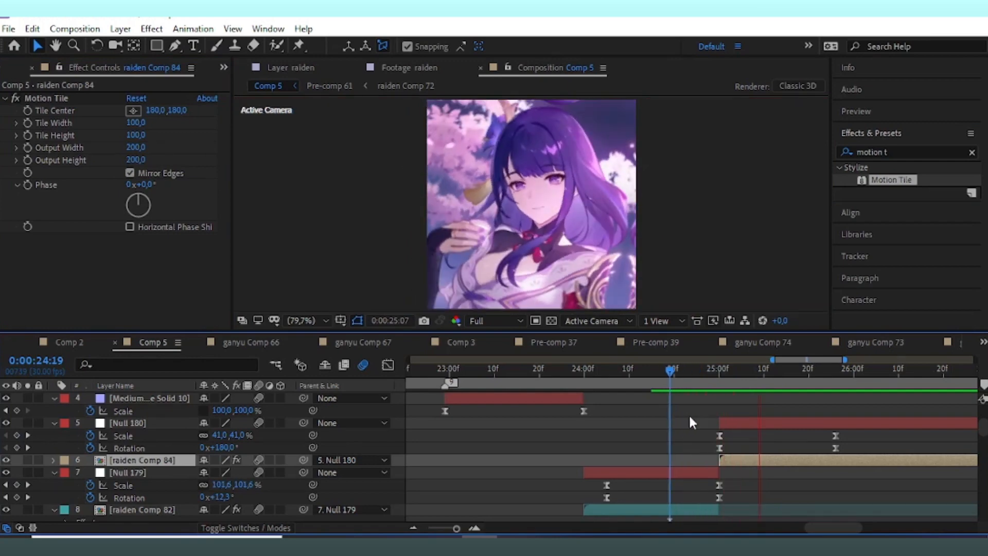
drag(746, 369, 551, 435)
key(space)
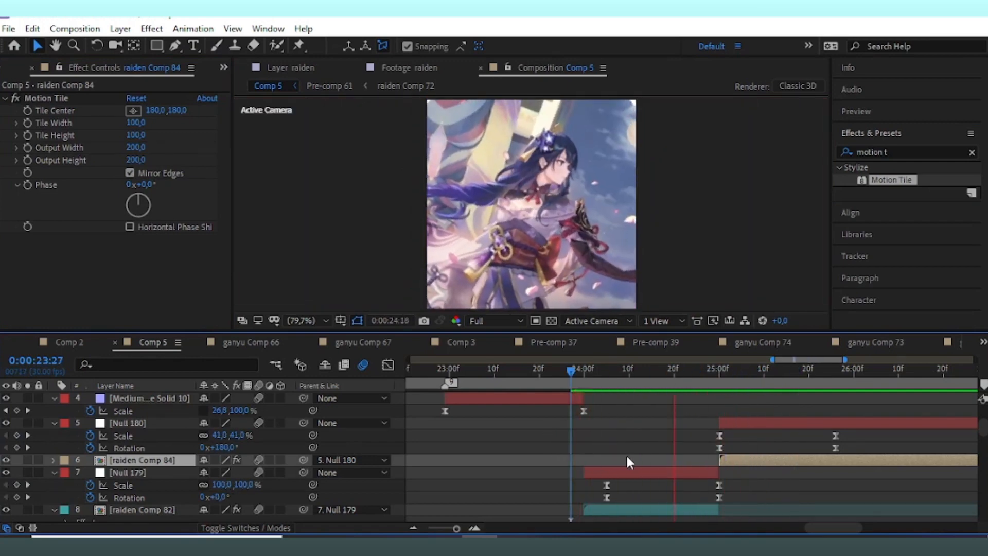
Step: Move the current time to 0:00:24:05 and create a new white solid at the top of Comp 5
click(651, 372)
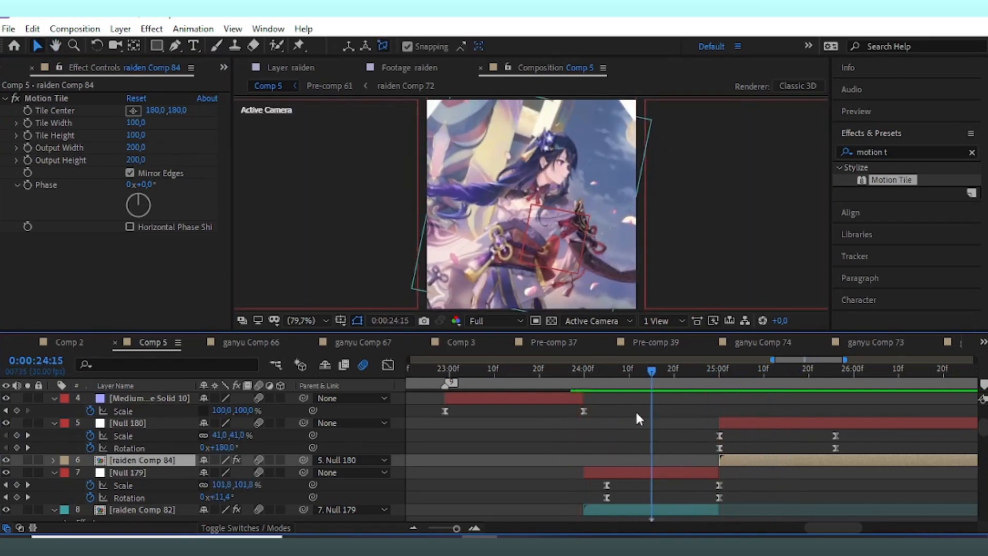
scroll(634, 407, down, 3)
click(607, 375)
scroll(607, 411, up, 5)
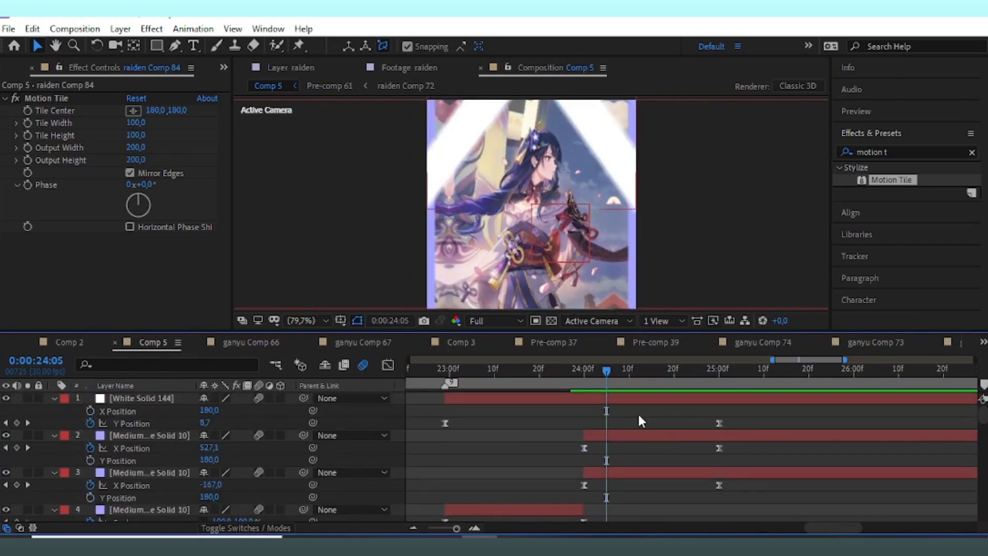
double_click(106, 21)
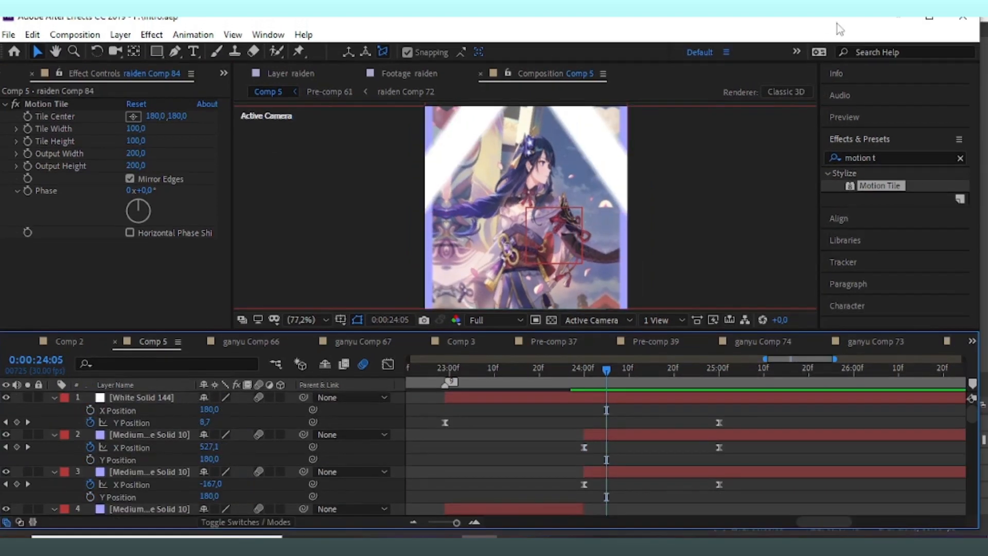
click(930, 17)
click(120, 28)
mouse_move(155, 45)
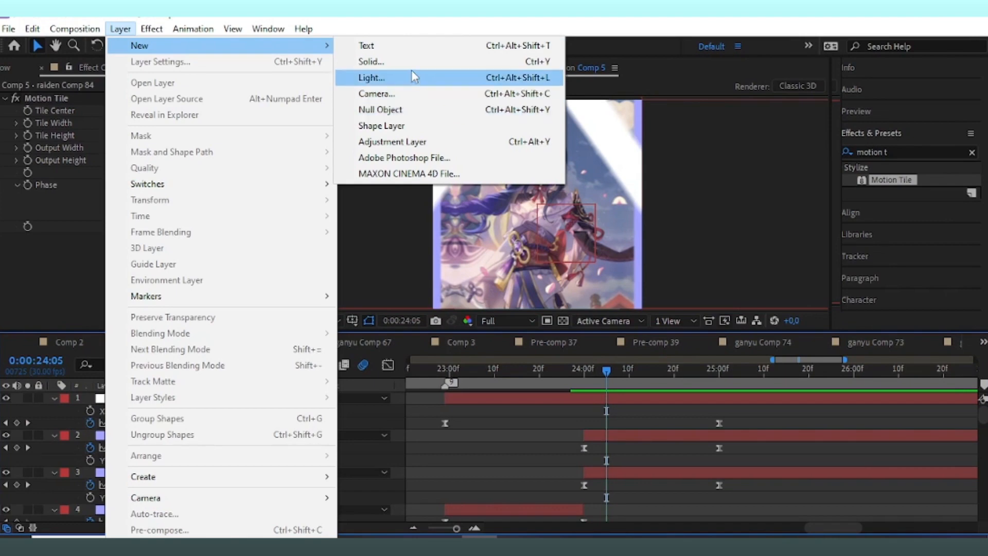
click(376, 61)
click(363, 376)
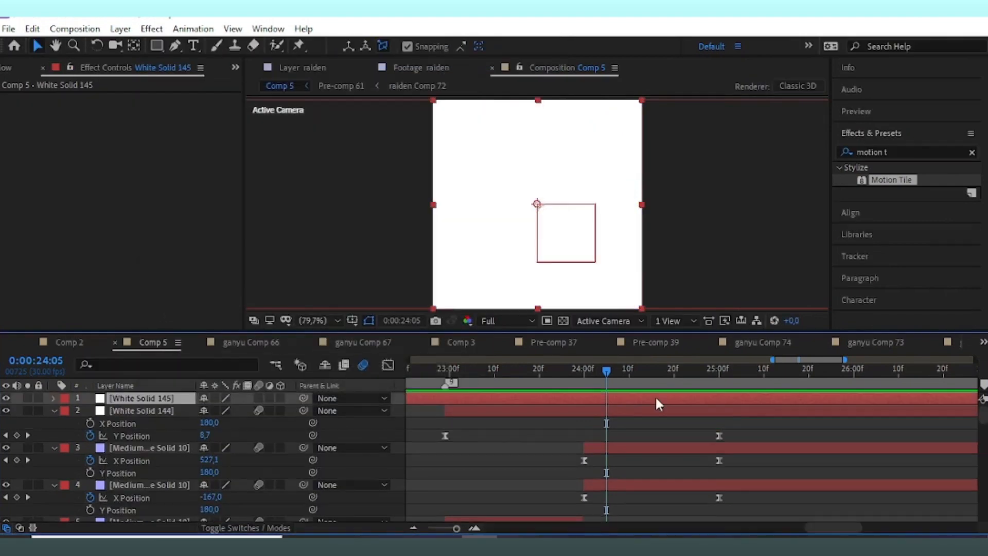
Step: Trim the new white solid to run from 0:00:24:05 to 0:00:25:26 and save the project
click(659, 402)
scroll(714, 427, down, 5)
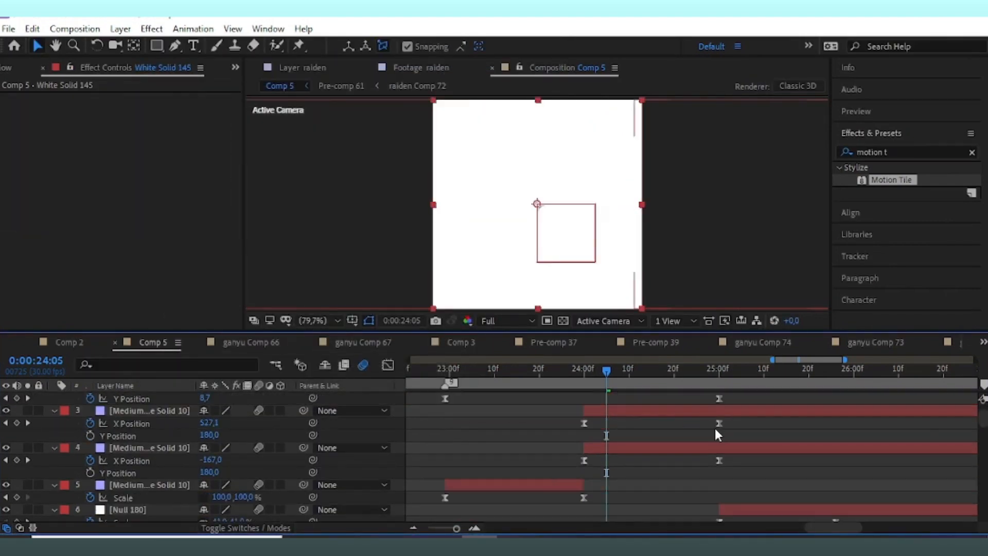
click(832, 372)
scroll(806, 425, up, 5)
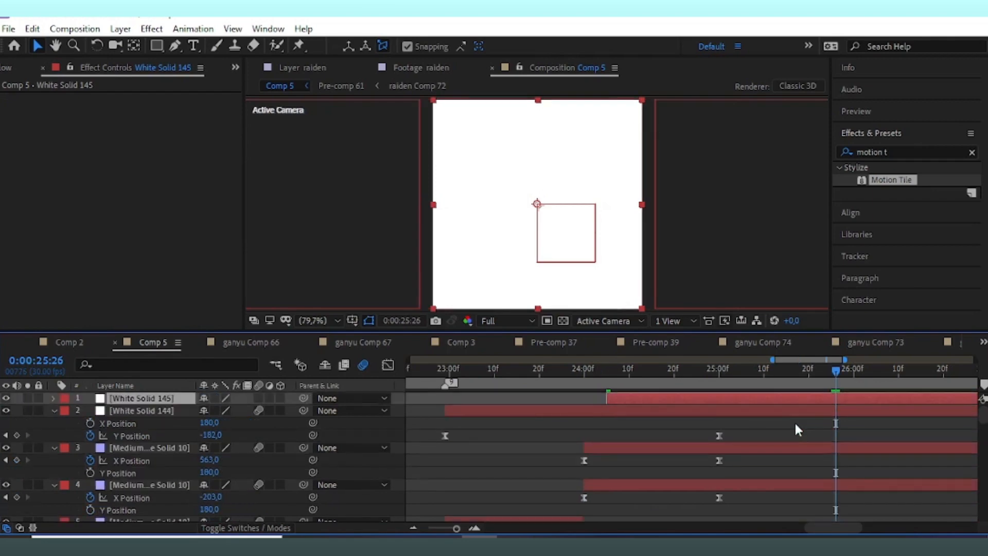
key(ctrl+s)
click(726, 397)
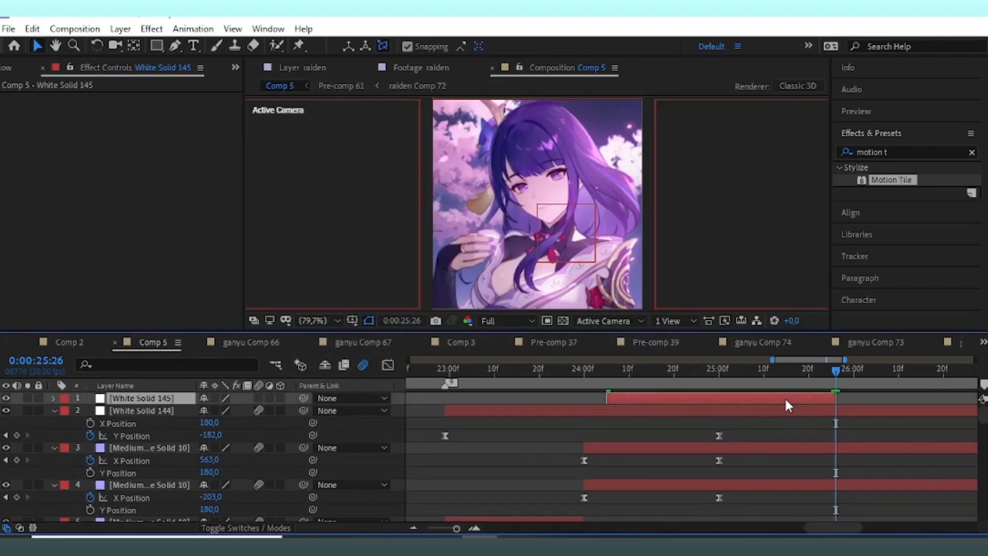
Step: Return to 0:00:24:05, display the grid over the composition, and activate the Pen tool for White Solid 145
drag(659, 370, 607, 435)
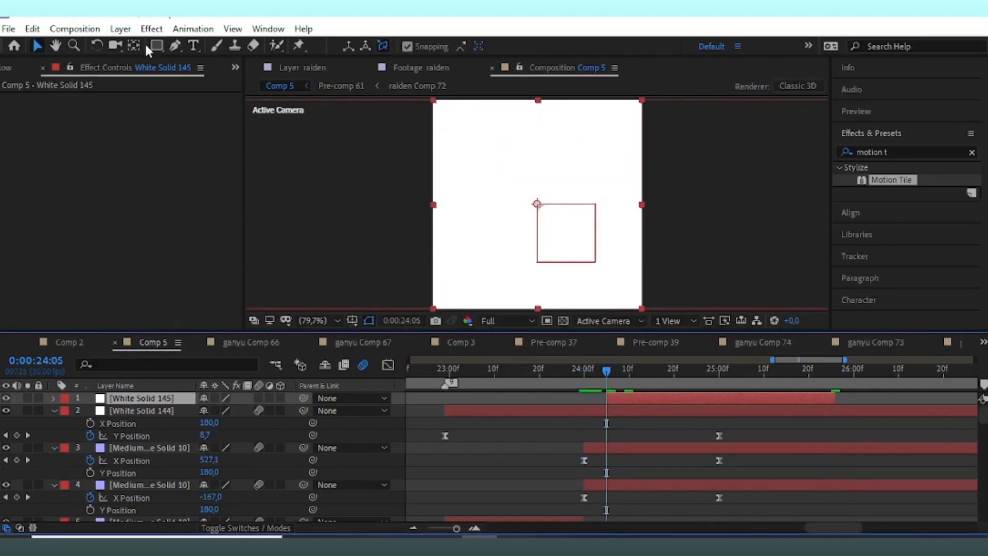
click(352, 320)
click(376, 375)
key(g)
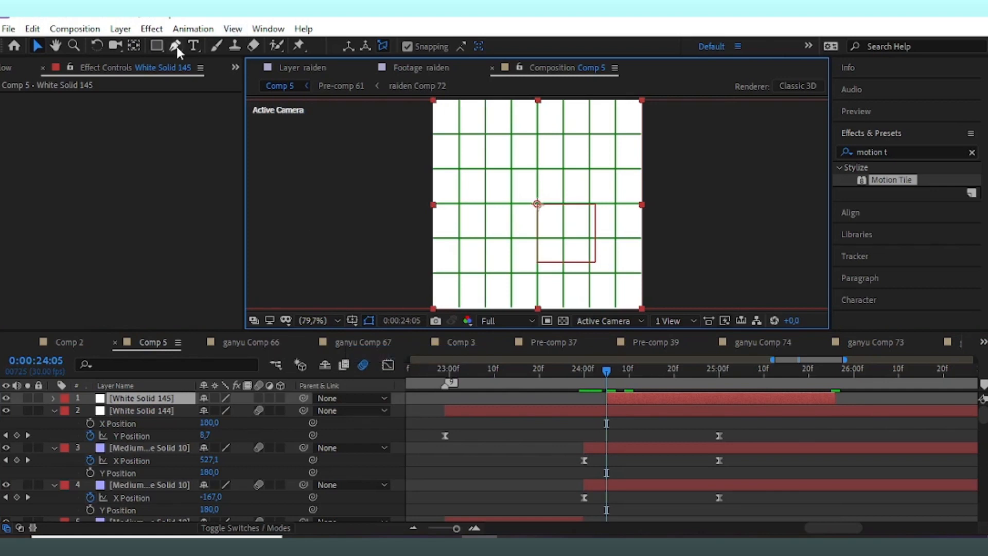
Step: Draw a closed upward-pointing chevron mask on White Solid 145, with its outer peak at the frame's top centre and legs at the lower corners
click(433, 309)
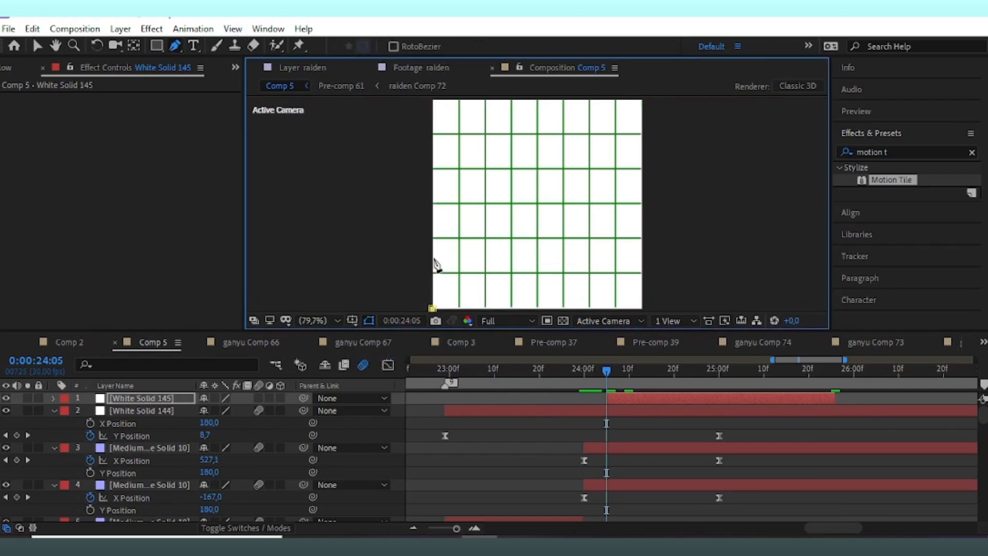
click(433, 259)
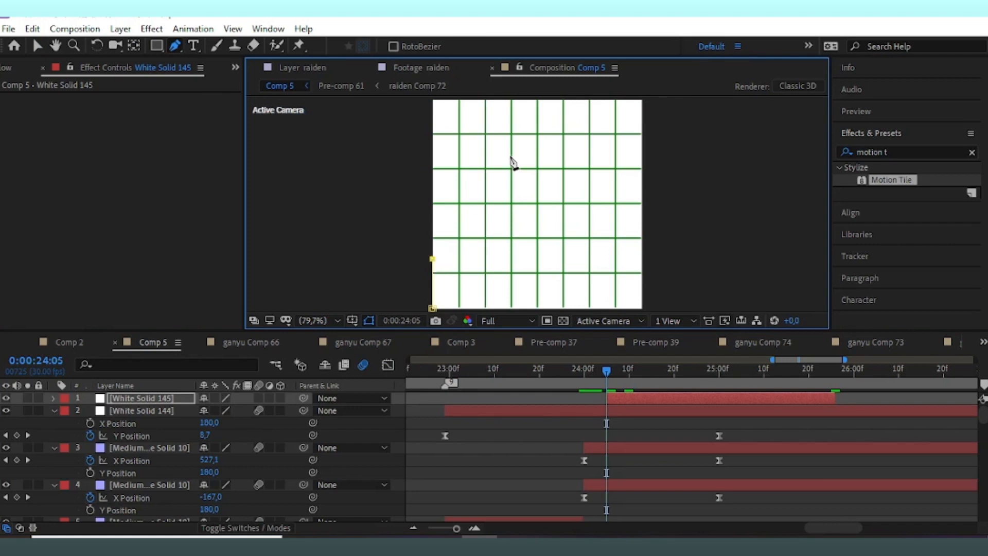
click(538, 99)
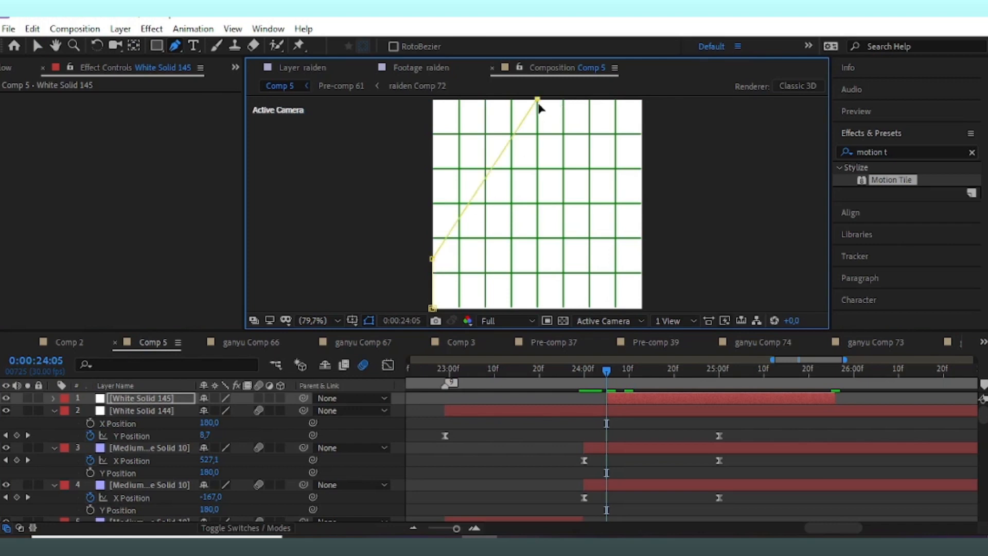
click(642, 261)
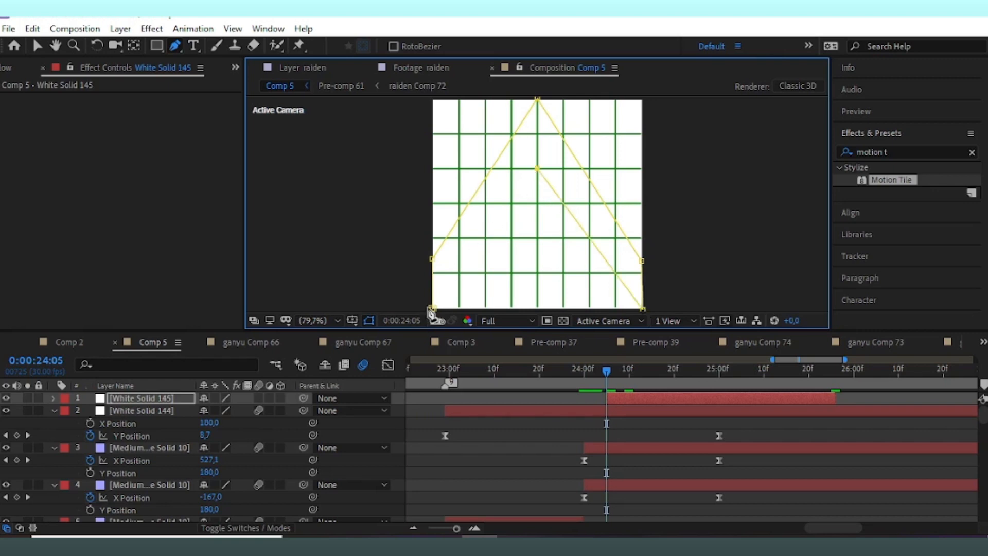
click(433, 309)
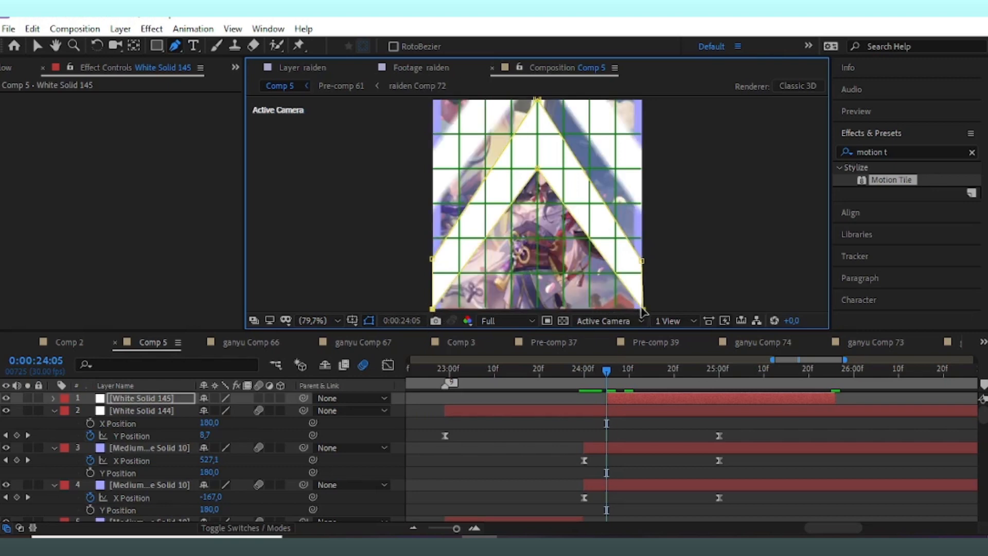
Step: Nudge the chevron mask's two outer side points slightly upward and outward so both legs sit level beyond the frame edges
drag(645, 258, 648, 254)
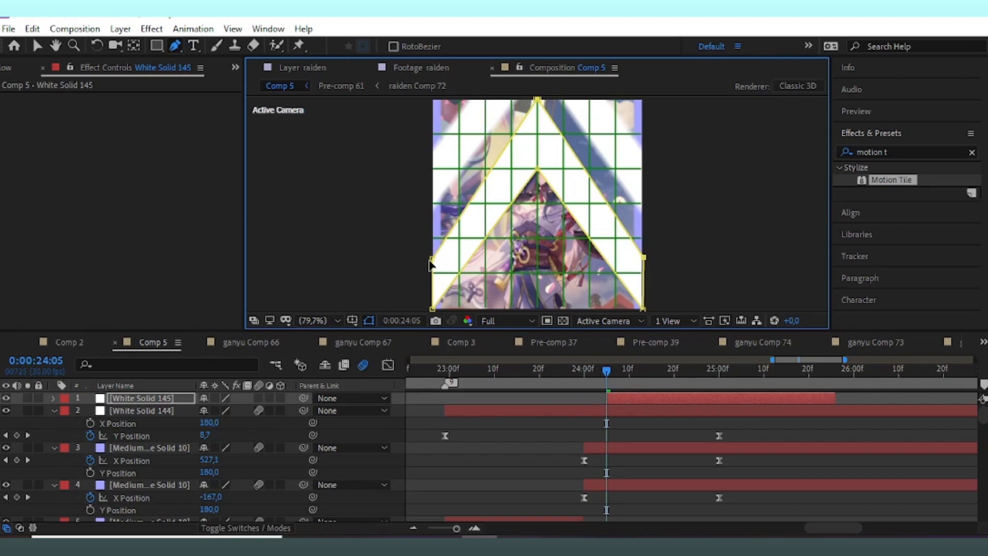
click(432, 260)
drag(431, 263, 430, 260)
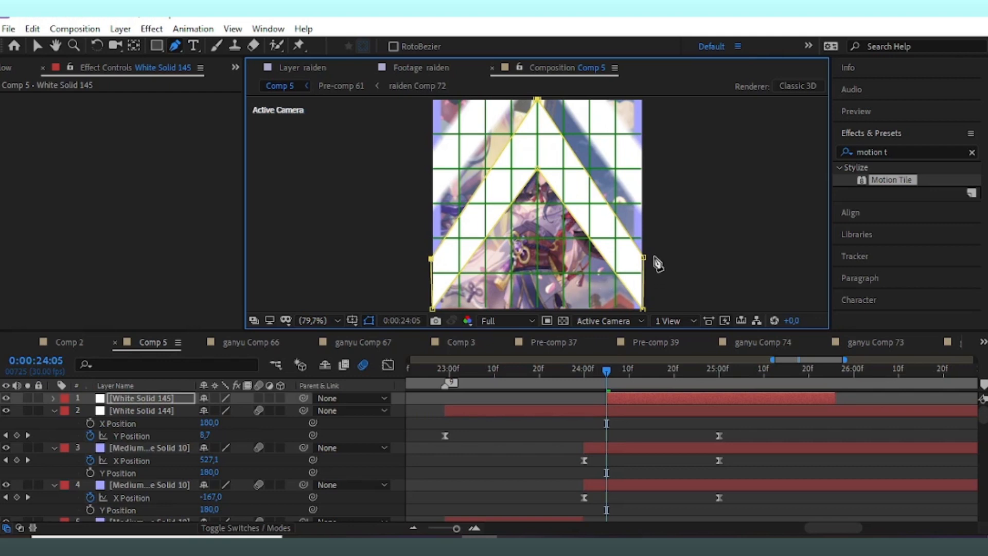
drag(647, 257, 648, 254)
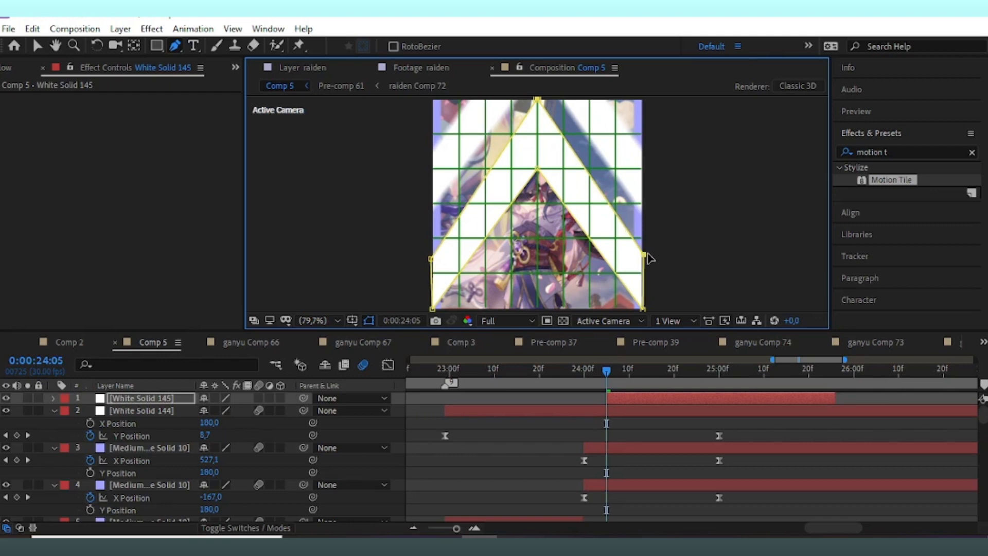
drag(432, 258, 432, 254)
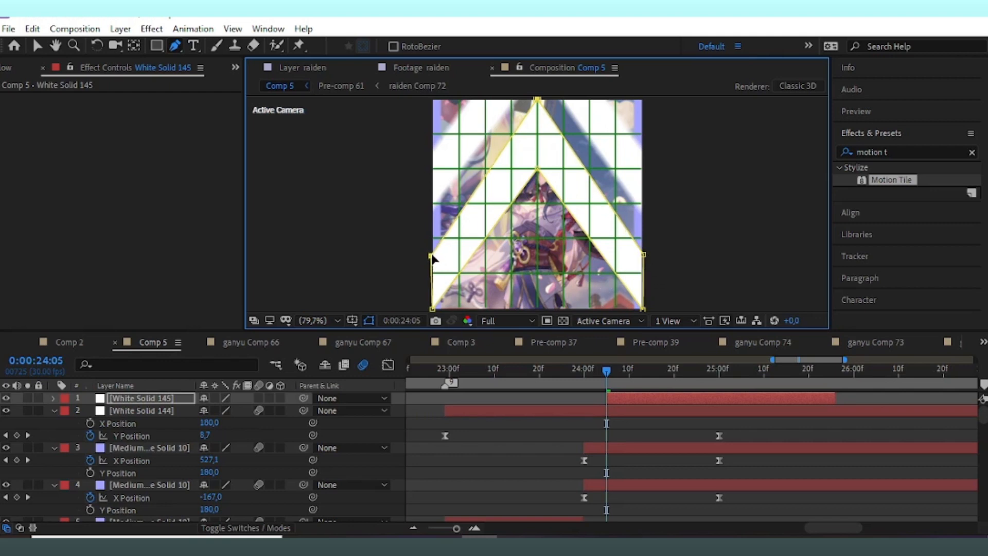
Step: Set White Solid 145's rotation to 180° so the chevron points down, and hide the composition grid
key(v)
click(169, 400)
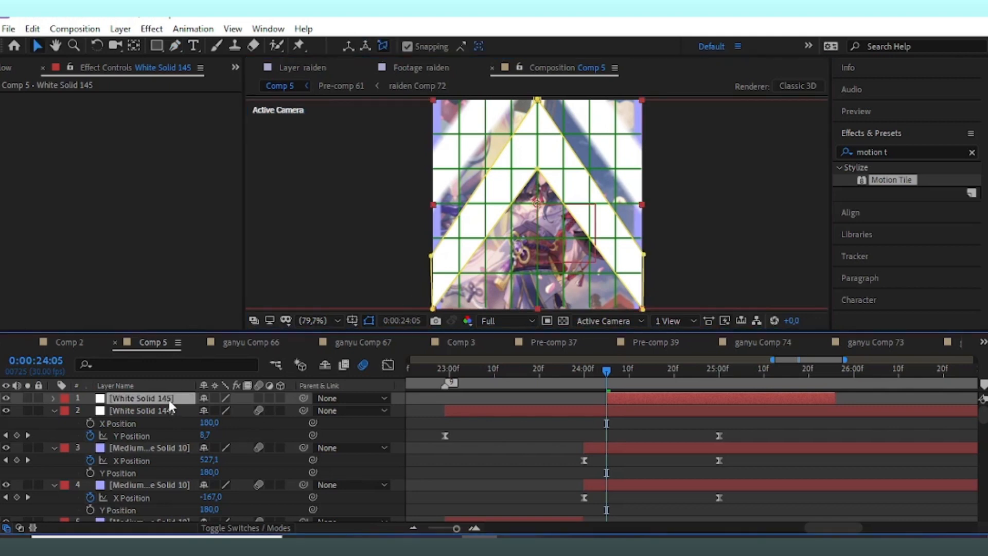
key(r)
click(225, 410)
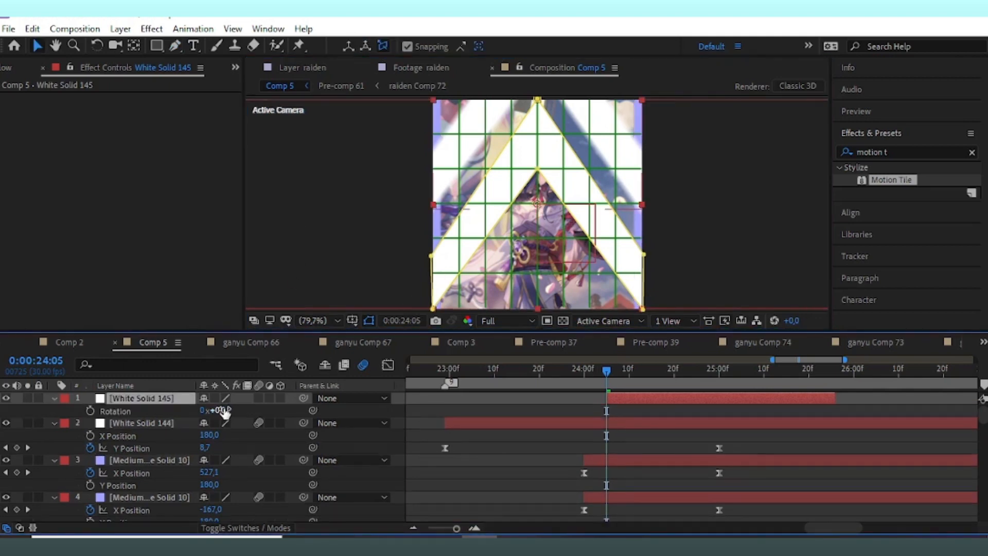
text(180)
key(Return)
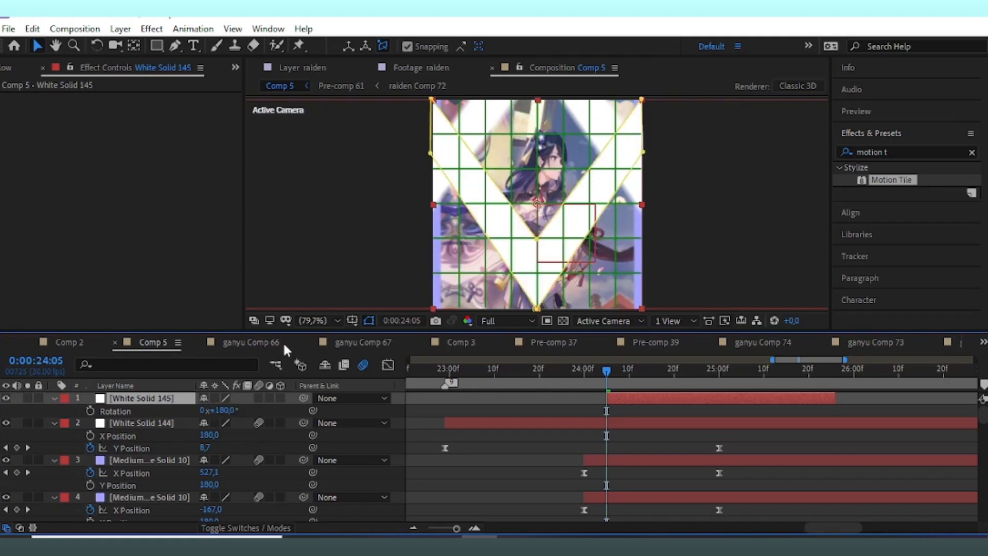
click(353, 320)
click(381, 350)
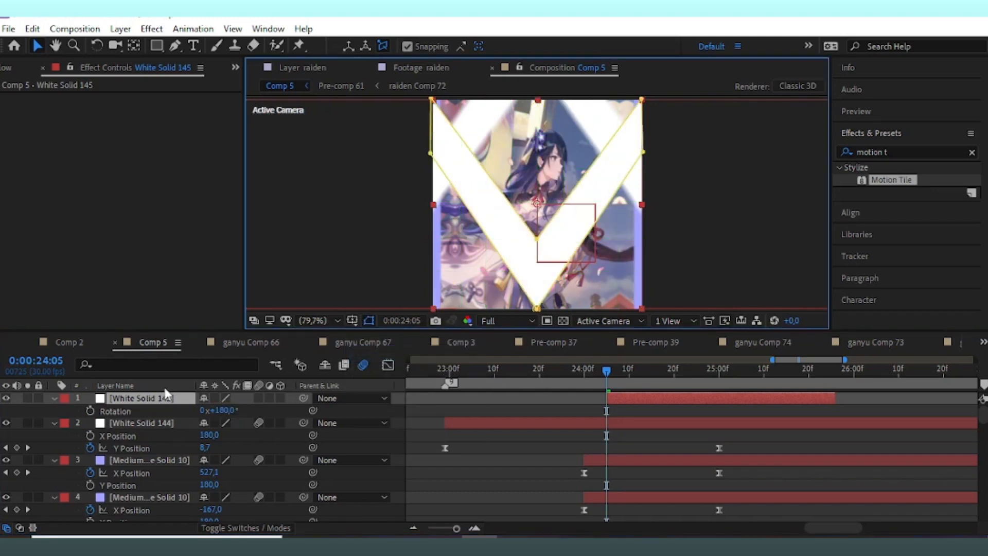
Step: Keyframe White Solid 145's Position with 180, 180 at 0:00:25:26 and 180, -190 at 0:00:24:05
key(p)
click(90, 410)
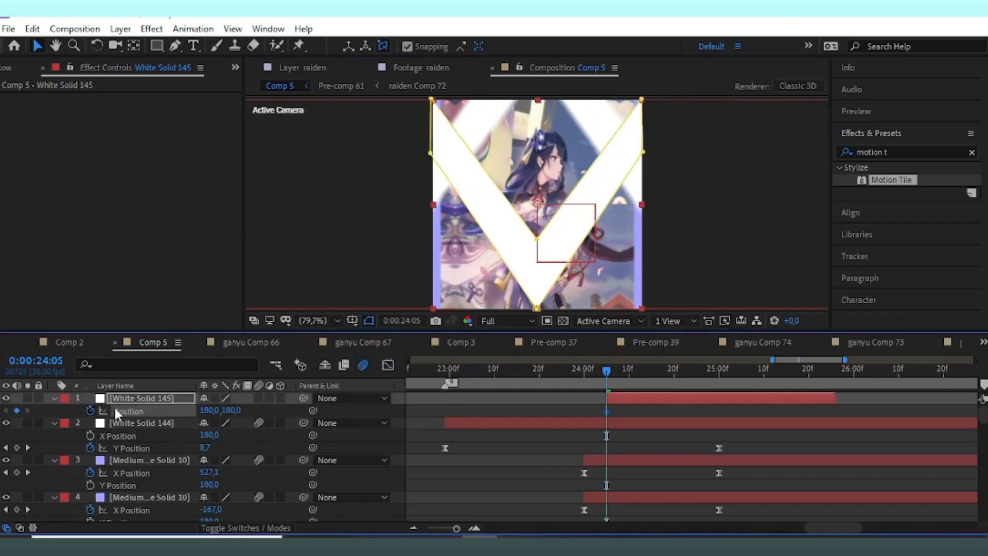
scroll(700, 427, down, 2)
scroll(700, 427, up, 2)
drag(608, 410, 836, 432)
drag(227, 410, 25, 344)
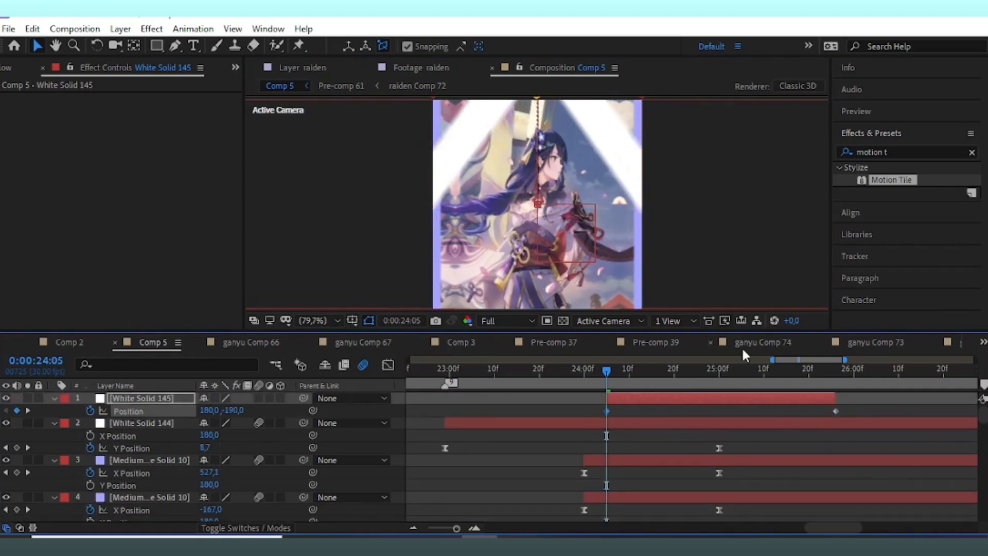
Step: Shift White Solid 145's ending Position keyframe to 0:00:25:25 and place the current time on it
drag(825, 370, 835, 385)
click(832, 411)
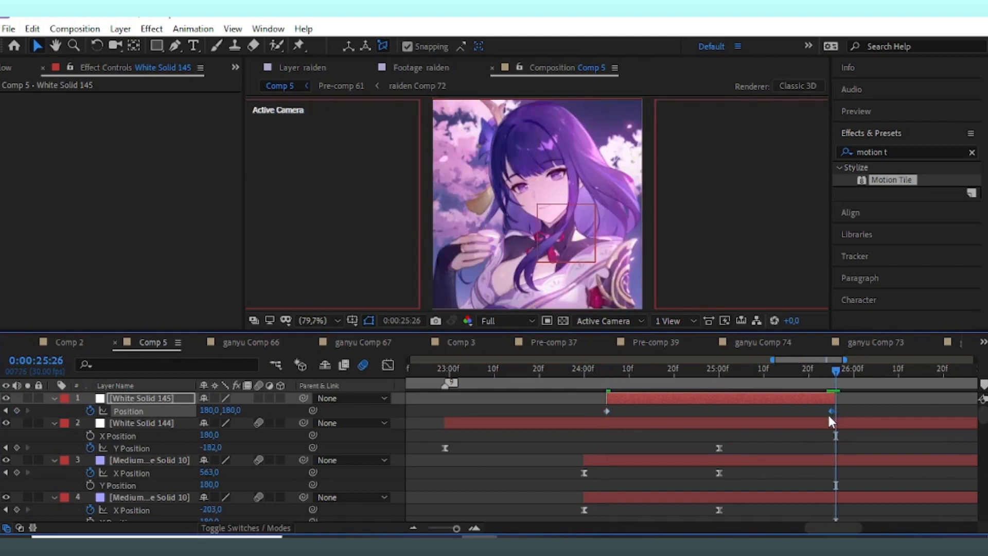
click(829, 373)
click(855, 400)
click(786, 399)
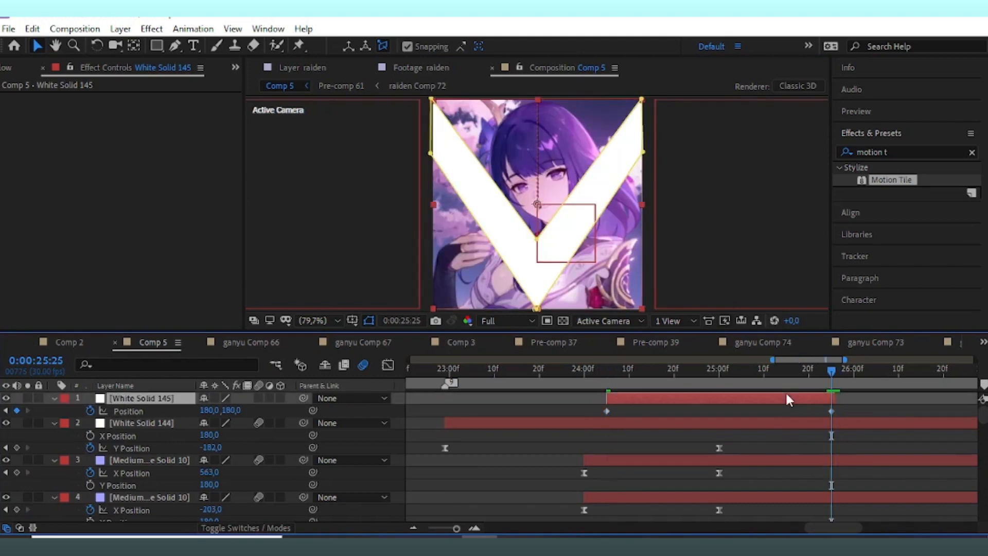
Step: Raise the V mask's bottom tip slightly and set White Solid 145's ending Position to 180, 546
drag(541, 307, 543, 298)
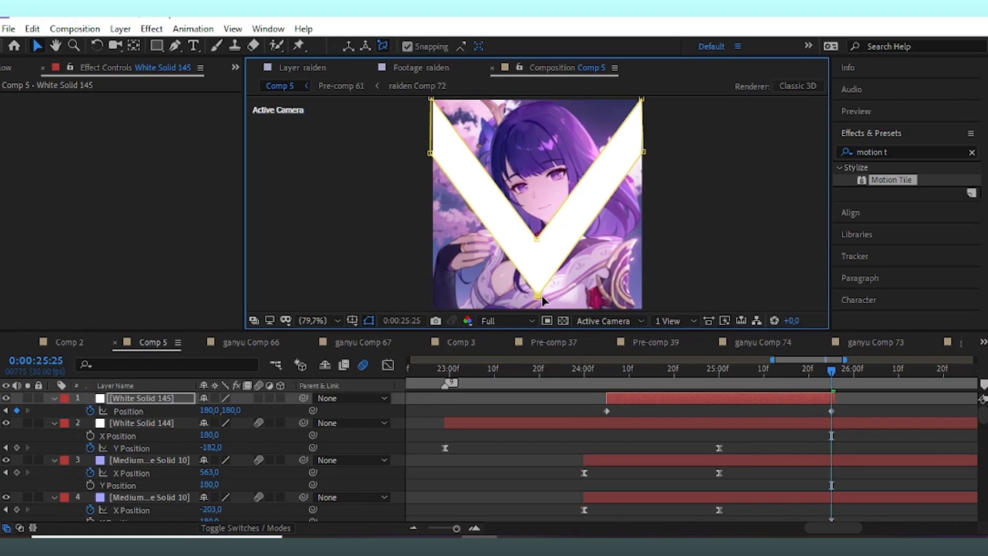
click(757, 412)
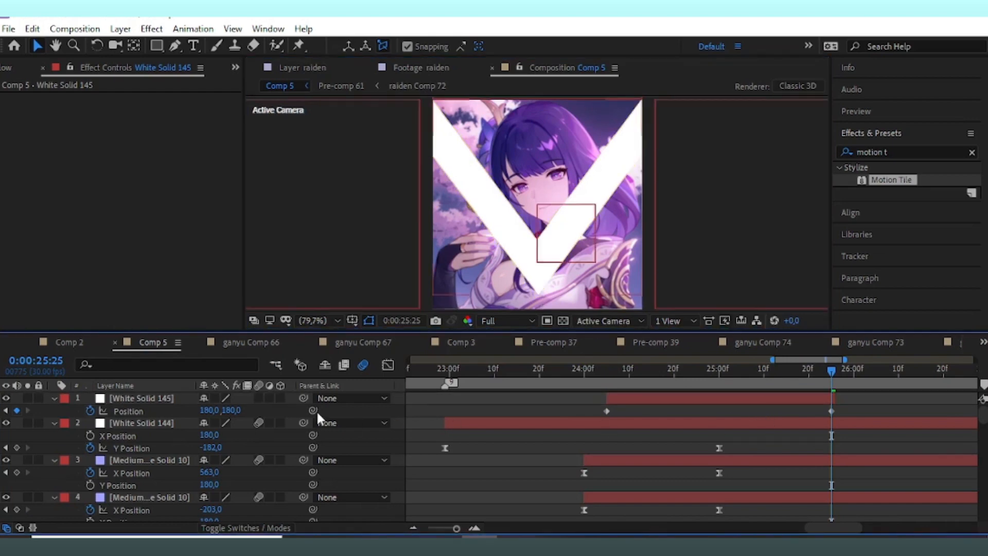
drag(234, 412, 453, 448)
click(835, 400)
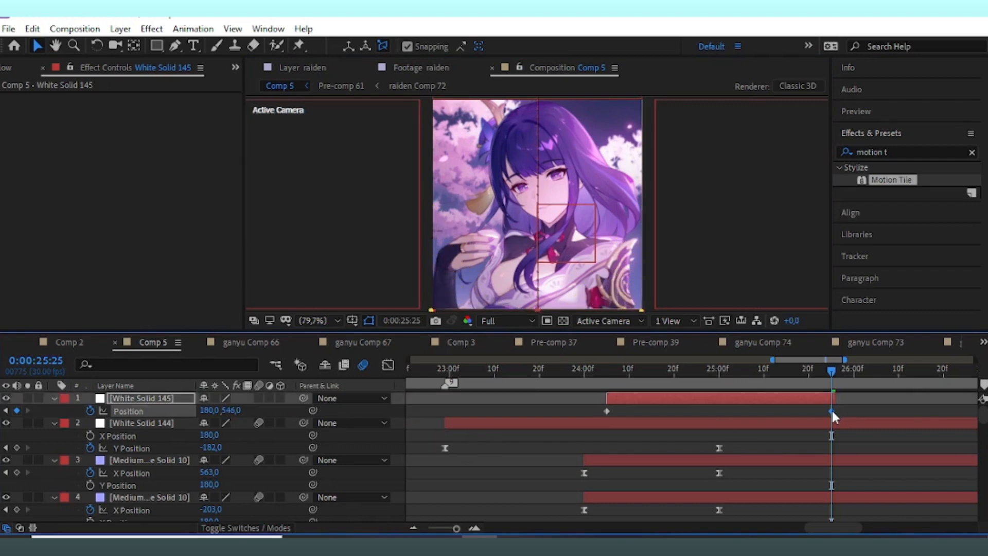
Step: Ease both Position keyframes of White Solid 145 with a speed graph peaking sharply around 0:00:25:03, and preview from 0:00:24:11
drag(835, 416, 588, 418)
click(388, 365)
right_click(878, 419)
click(857, 289)
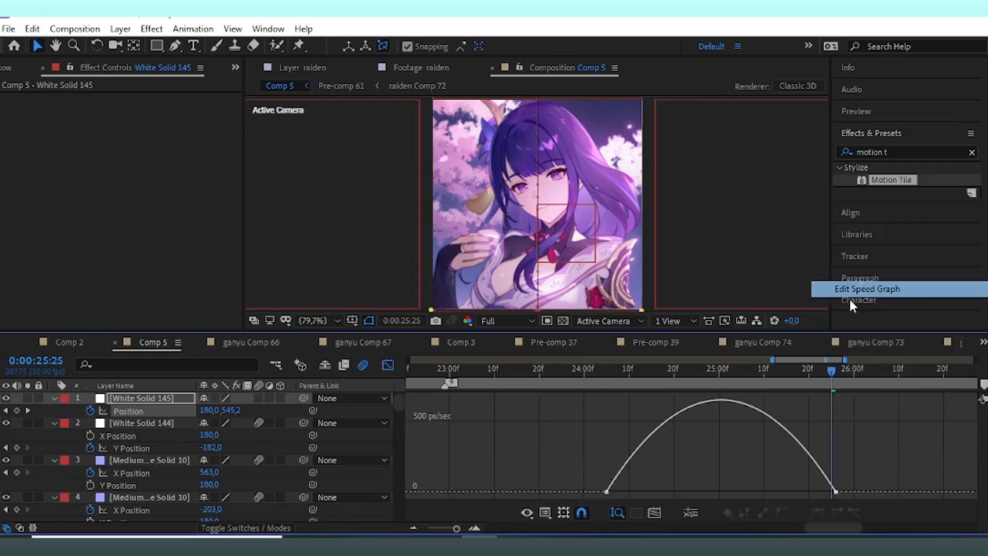
drag(943, 399, 507, 512)
drag(647, 492, 705, 497)
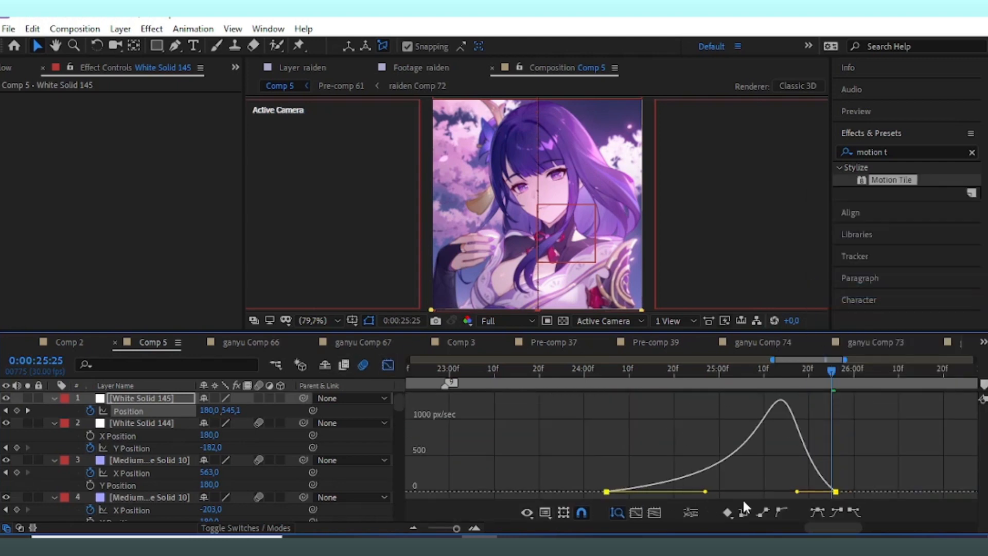
drag(799, 493, 751, 492)
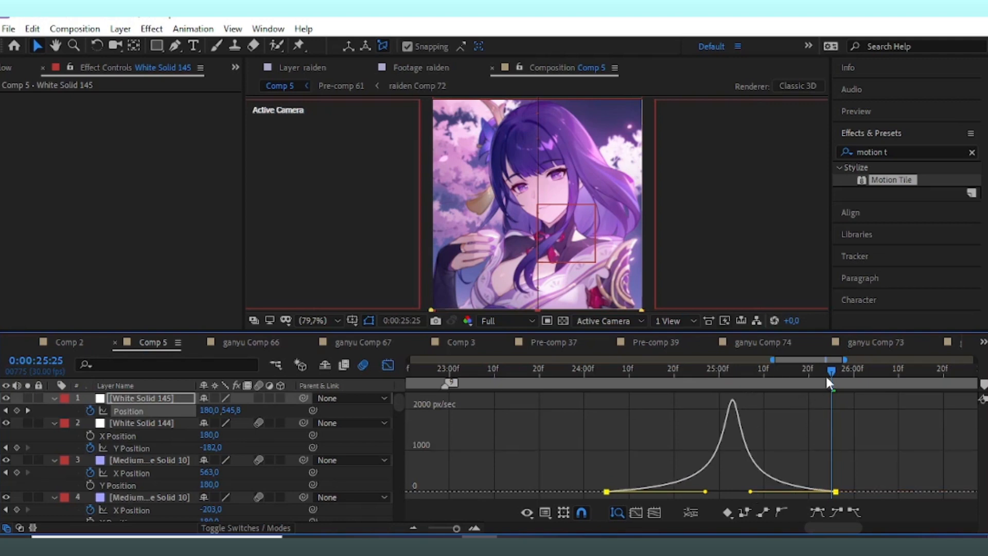
drag(825, 375, 633, 423)
key(space)
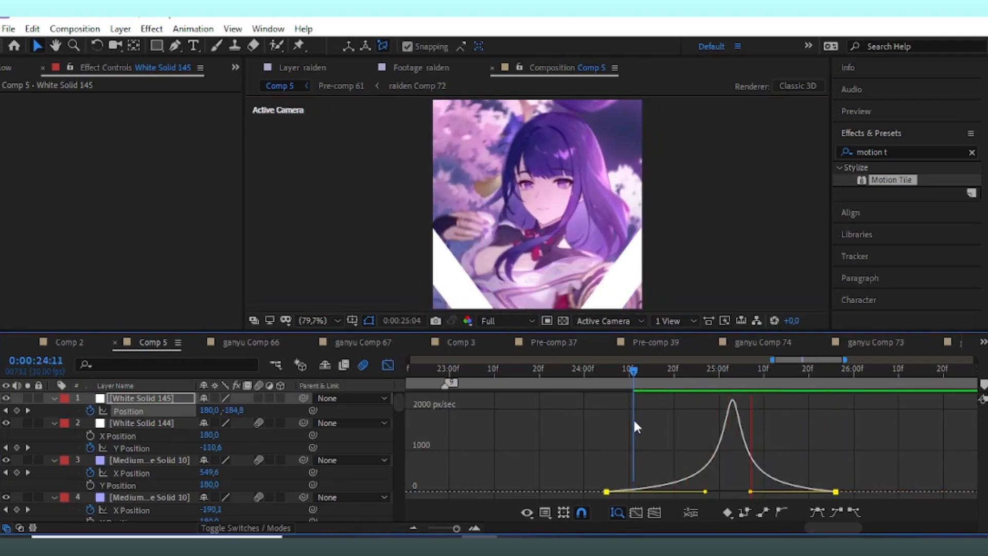
Step: Move to 0:00:25:03, leave the graph editor, enable motion blur for White Solid 145, and save the project
drag(740, 380, 733, 381)
click(388, 365)
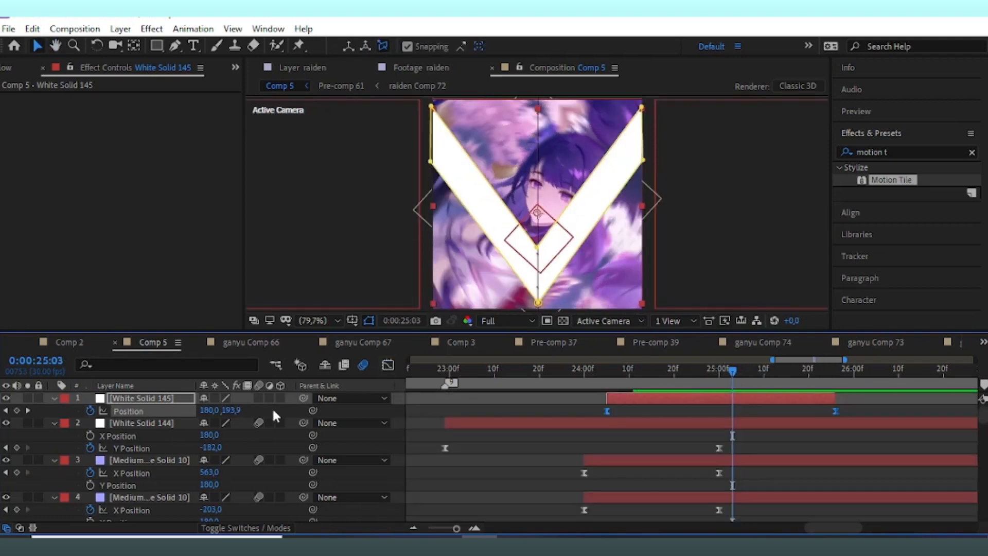
click(259, 398)
key(ctrl+s)
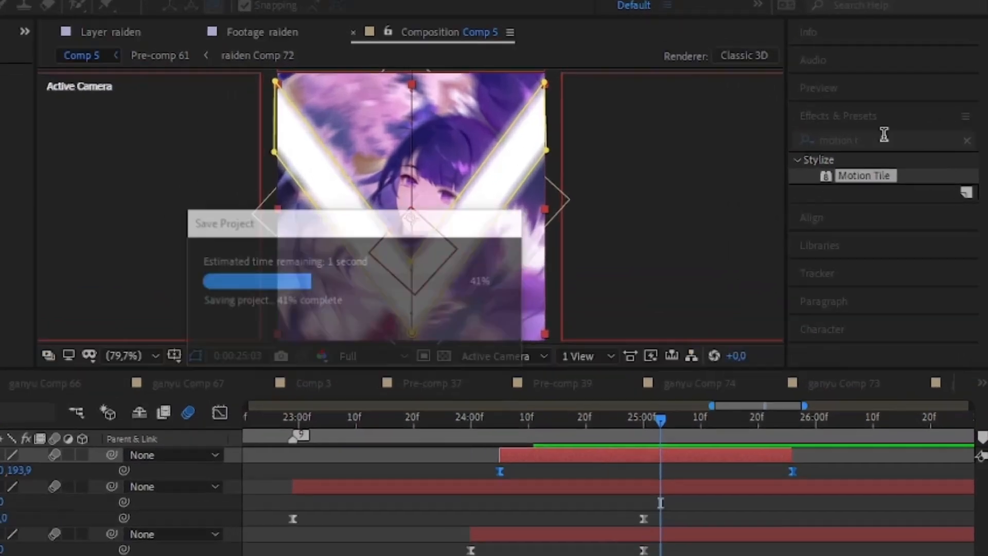
Step: Apply the Fill Alpha effect to White Solid 145 with a light lavender fill of RGB 185, 185, 255
click(877, 152)
text(fill)
double_click(748, 413)
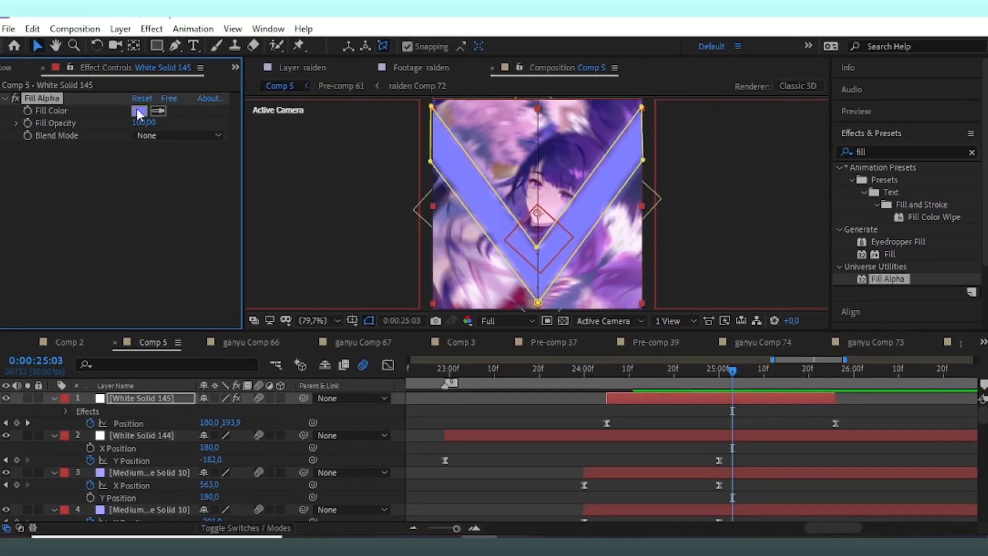
click(139, 112)
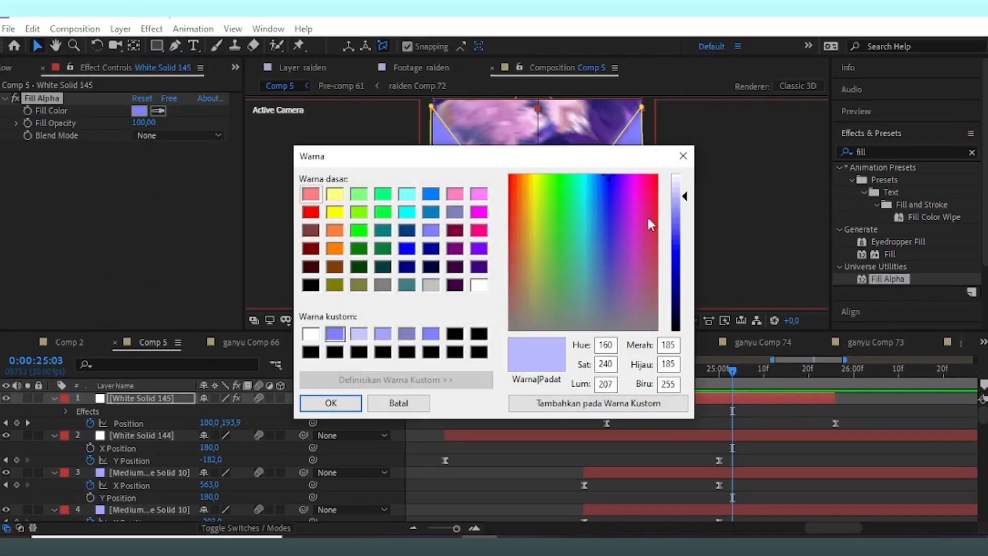
click(330, 404)
Step: Duplicate White Solid 145, offset the lower copy one frame earlier, and set its Fill Alpha colour to periwinkle blue
key(ctrl+d)
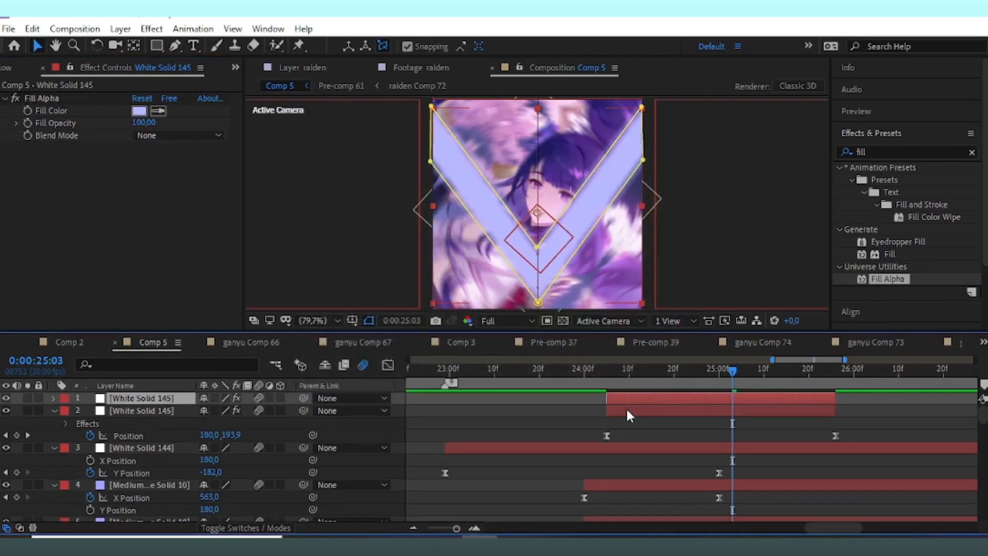
click(626, 411)
drag(626, 414, 624, 423)
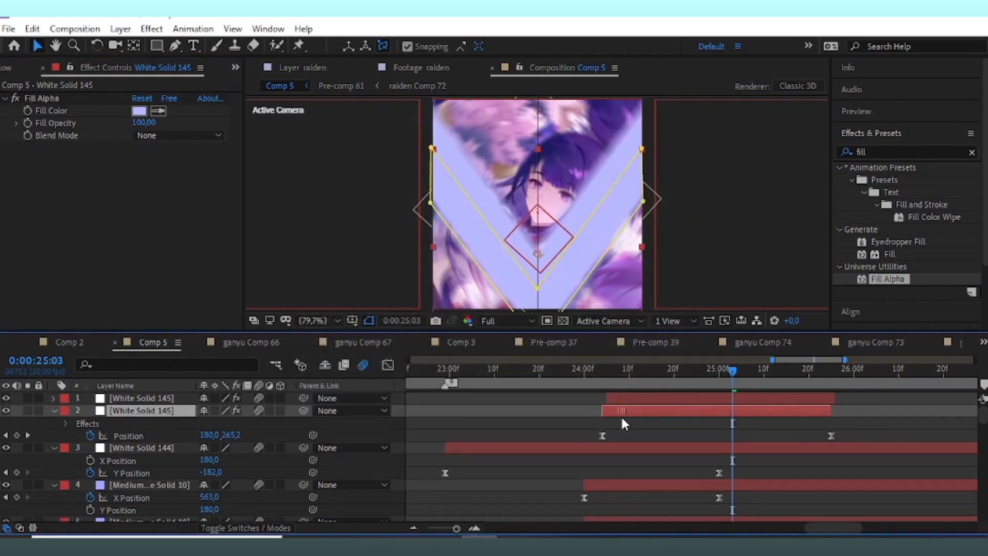
click(135, 112)
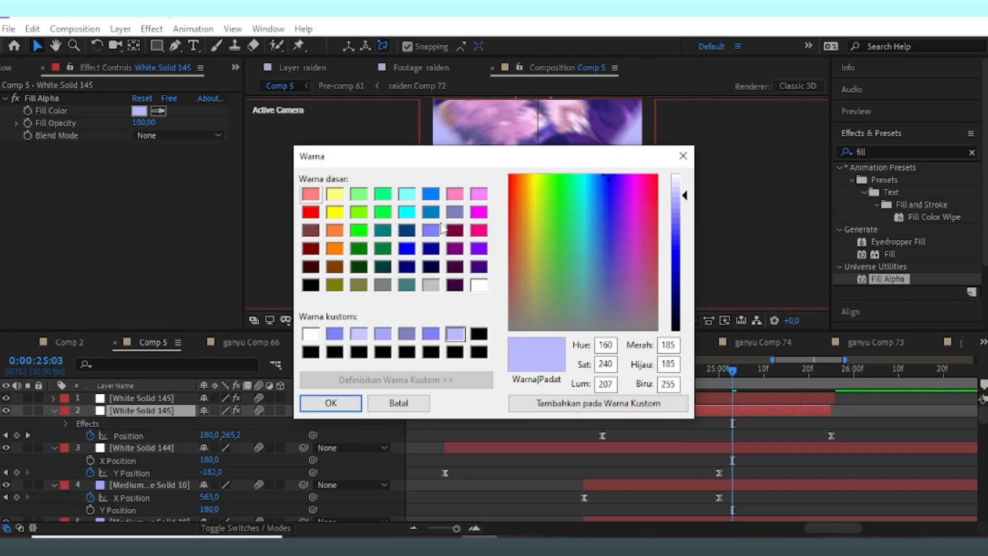
click(432, 231)
click(330, 403)
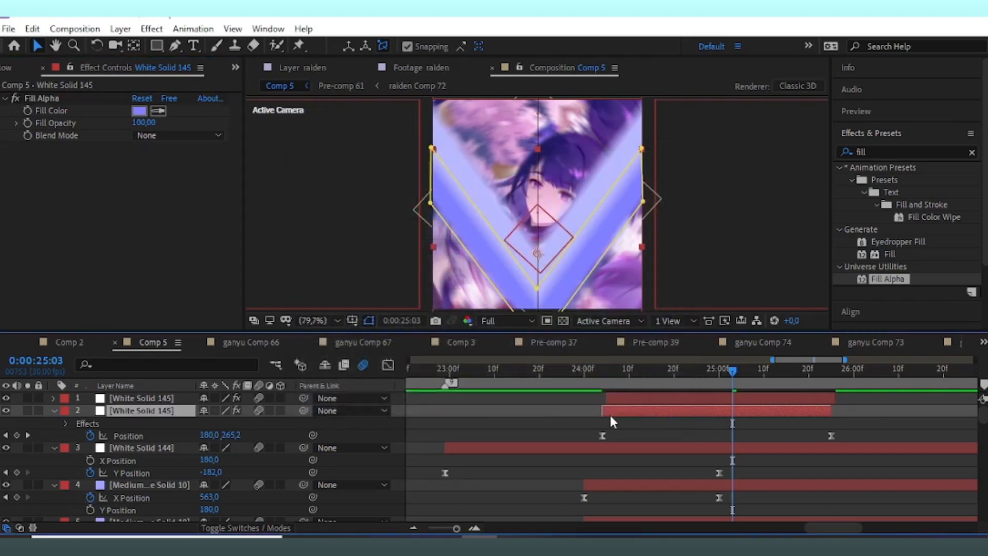
Step: Duplicate the periwinkle solid, offset the lowest copy one frame earlier, and set the middle copy's Fill Alpha colour to white
key(ctrl+d)
drag(620, 425, 615, 424)
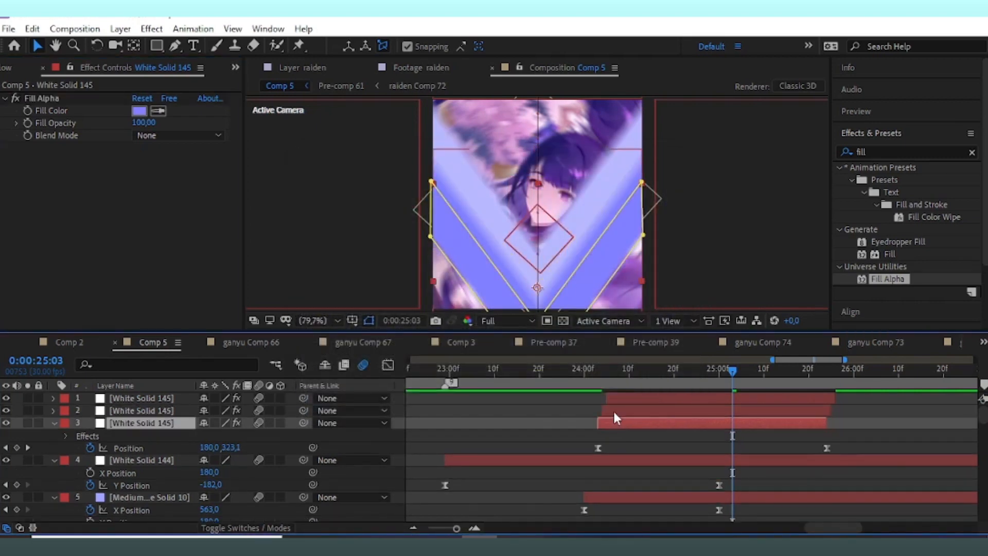
click(139, 112)
click(478, 284)
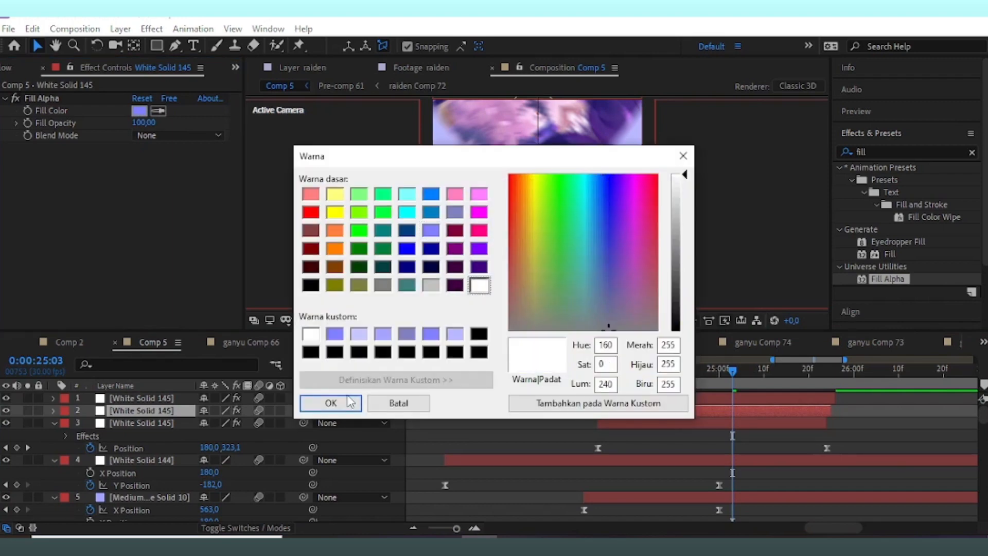
click(334, 400)
Step: Preview the complete transition with the three coloured V shapes from 0:00:22:29
drag(636, 371, 500, 410)
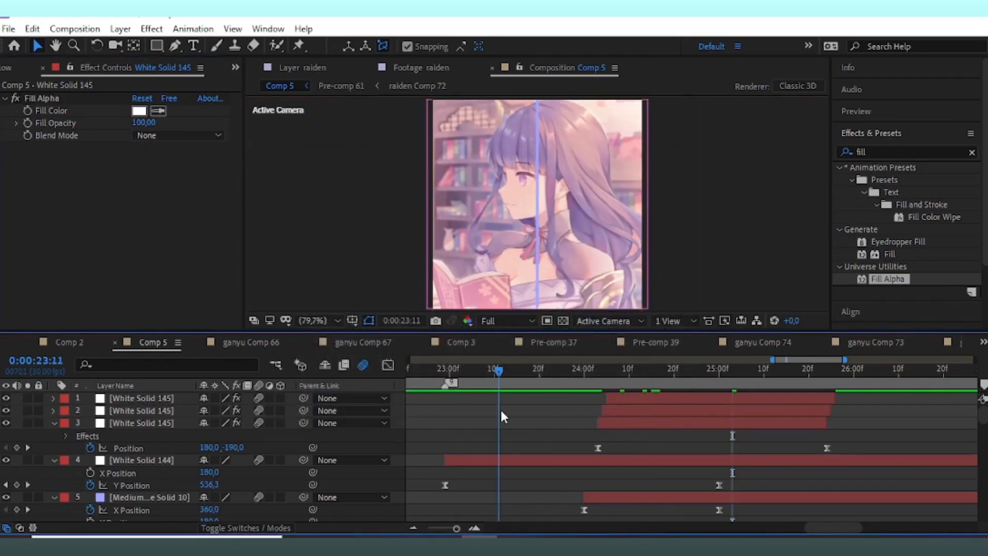
key(8)
key(9)
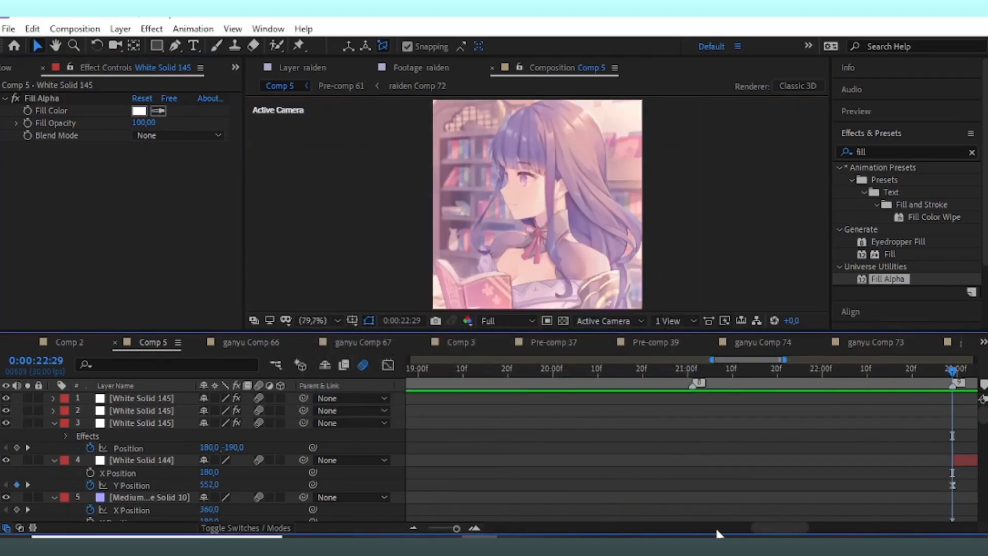
drag(772, 528, 824, 528)
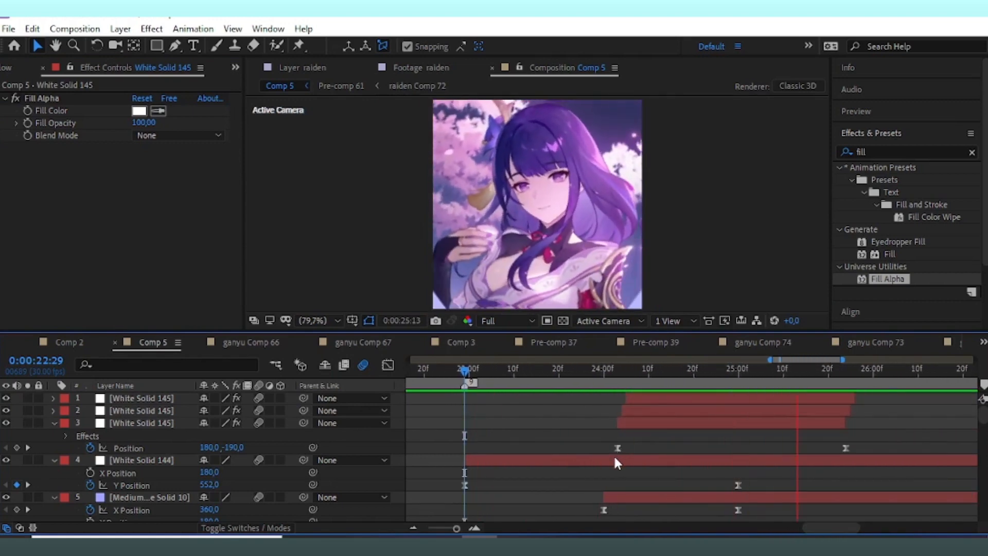
key(space)
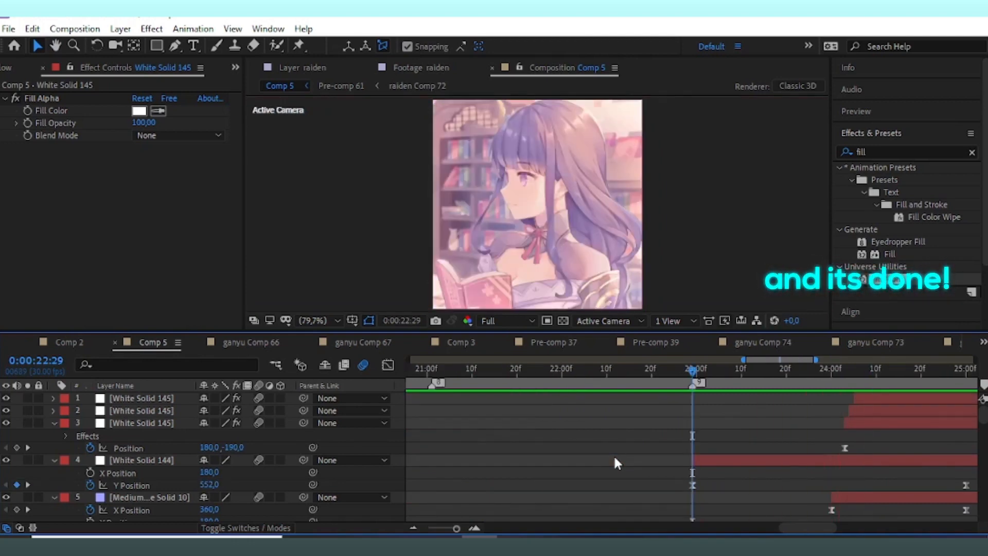
key(space)
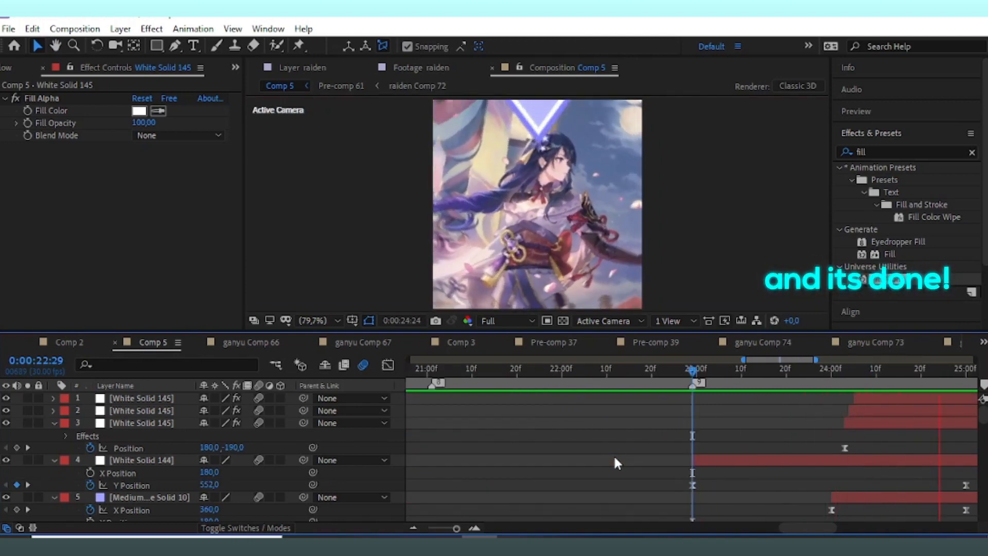